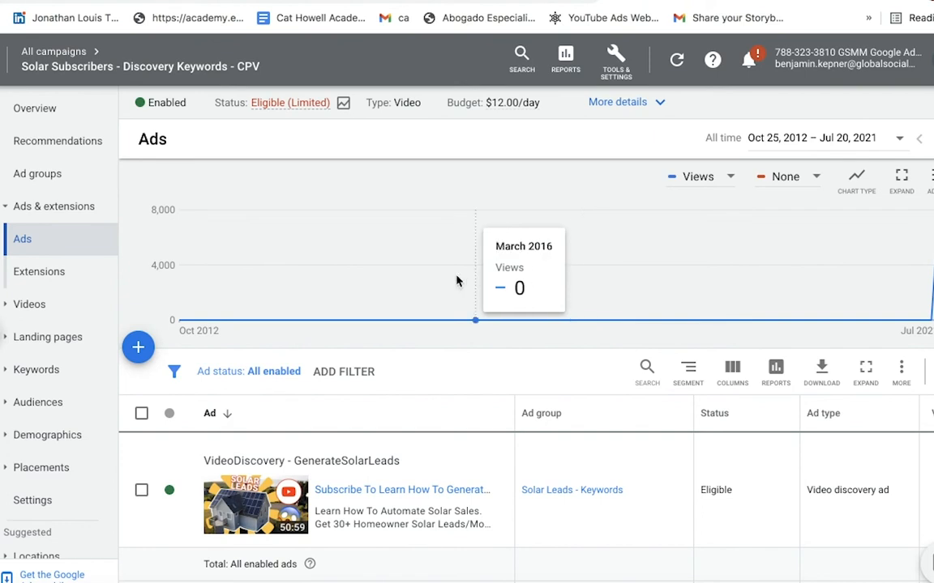
Step: Go to the list of all campaigns, look through it and dismiss the mobile app notification
mouse_move(112, 65)
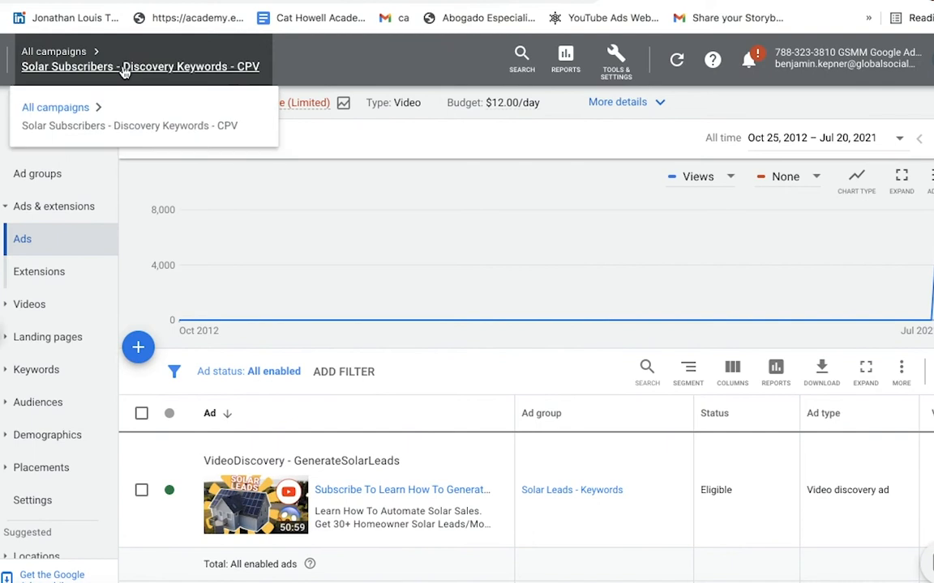
left_click(78, 55)
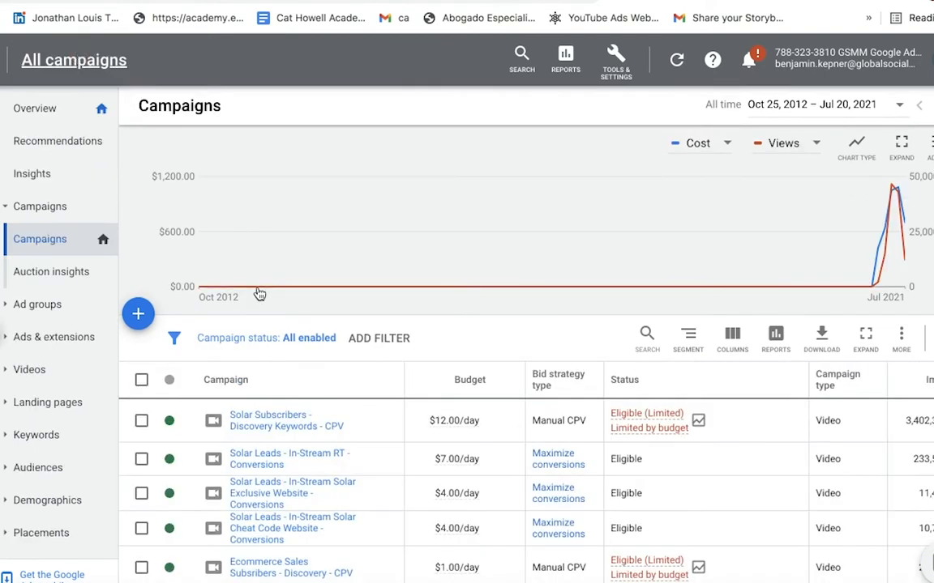
scroll(376, 315, "down", 2)
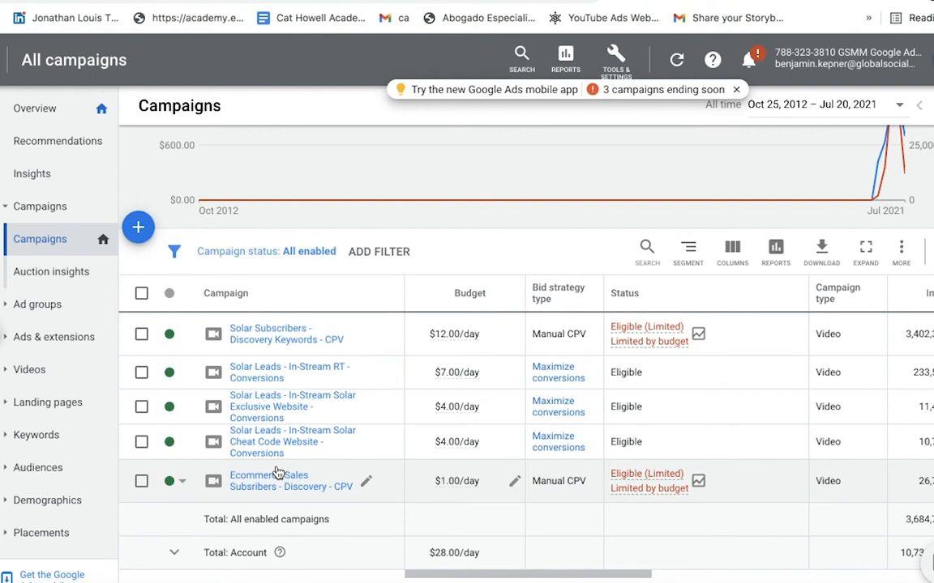
left_click(735, 90)
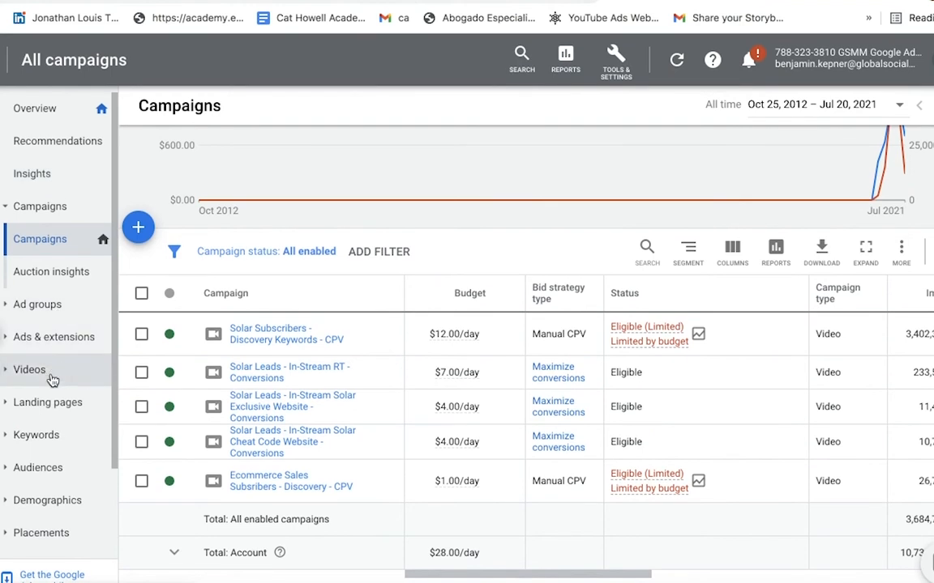
Step: Open the report of where ads showed across all campaigns and examine the placements and their types
left_click(45, 535)
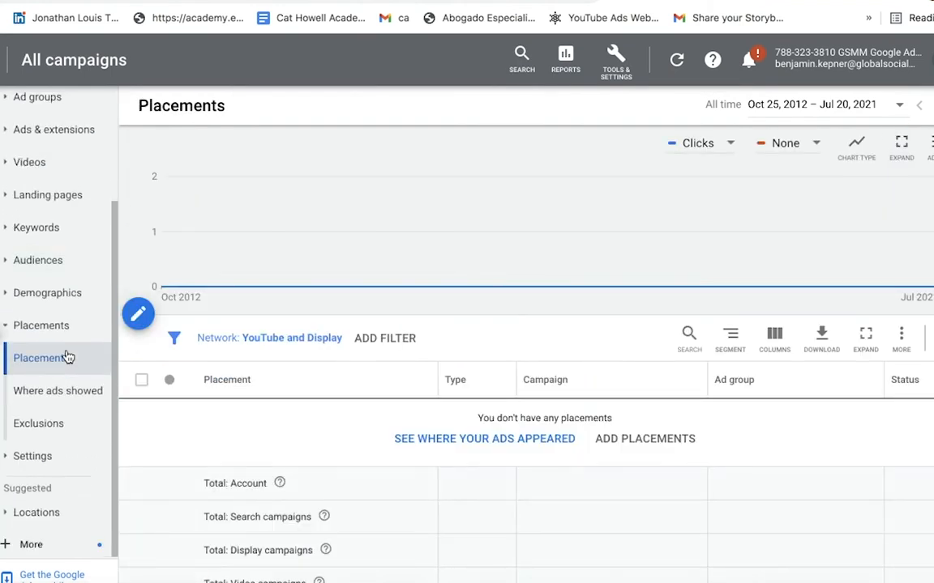
left_click(64, 403)
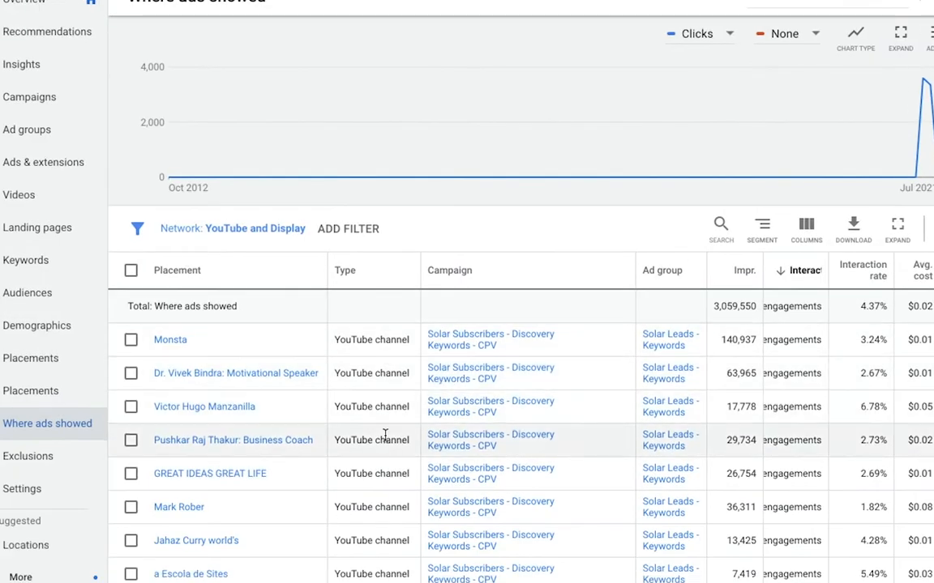
scroll(383, 437, "down", 5)
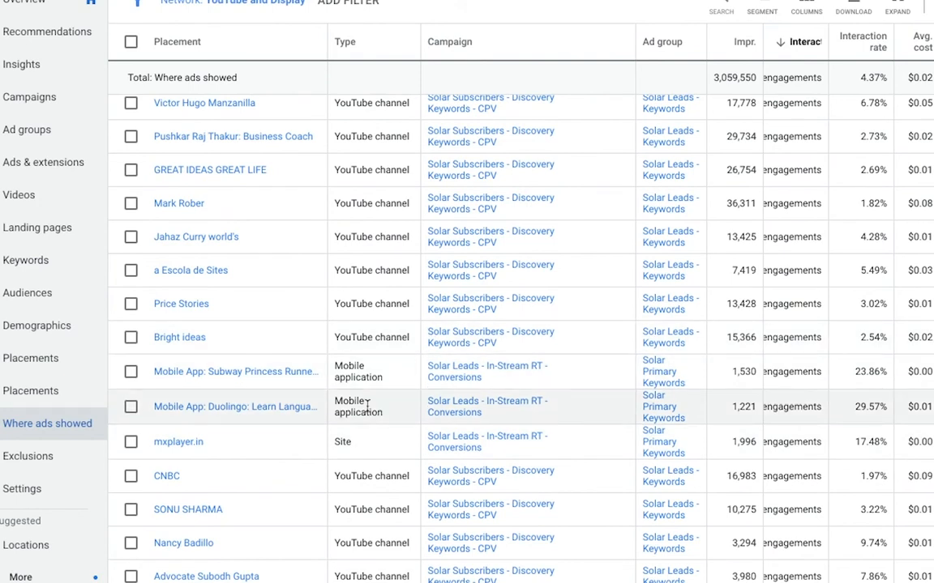
scroll(411, 354, "up", 3)
scroll(411, 354, "up", 2)
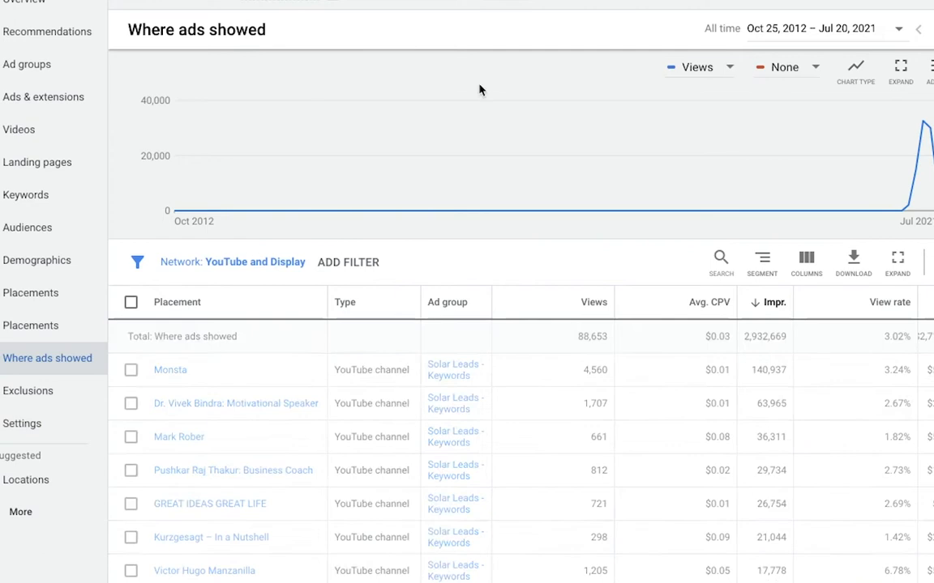
Step: Expand the details of the Solar Subscribers - Discovery Keywords - CPV campaign and examine its Networks setting and the placements below
left_click(619, 7)
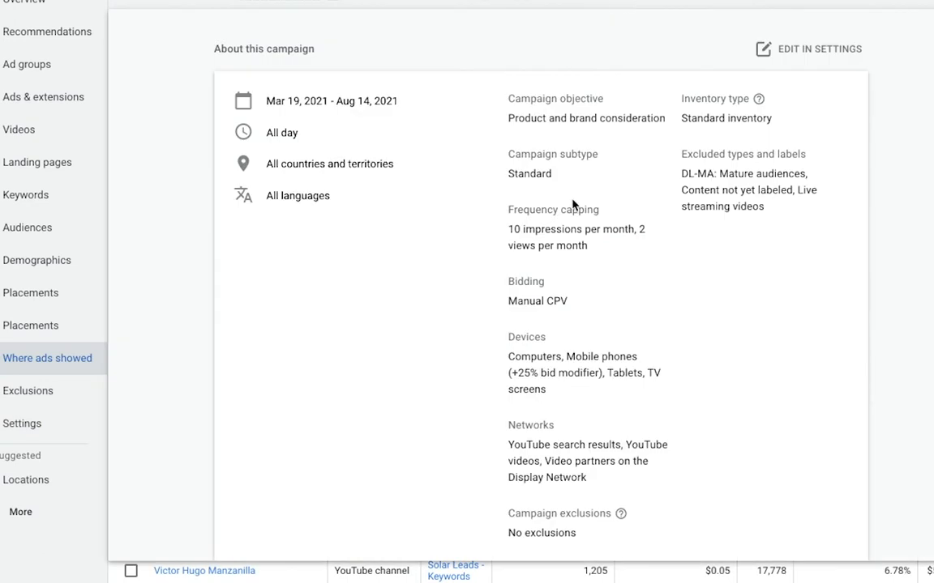
scroll(574, 267, "down", 1)
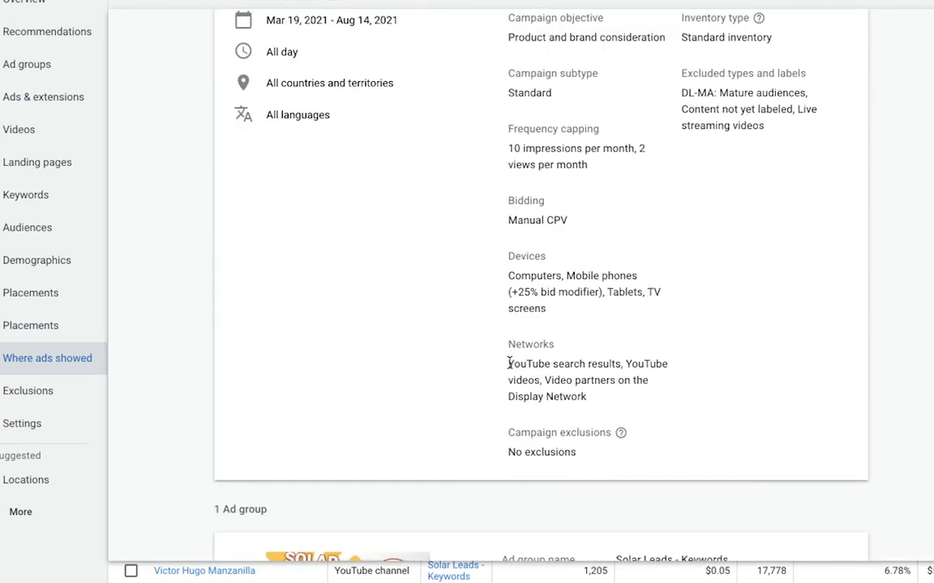
left_click_drag(508, 365, 650, 397)
scroll(652, 317, "down", 1)
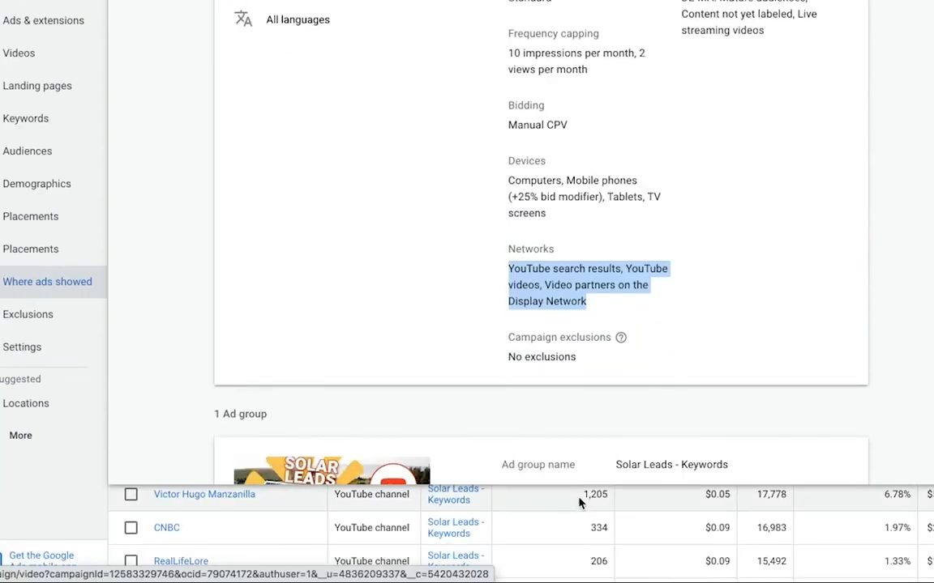
scroll(577, 510, "down", 3)
scroll(569, 533, "down", 10)
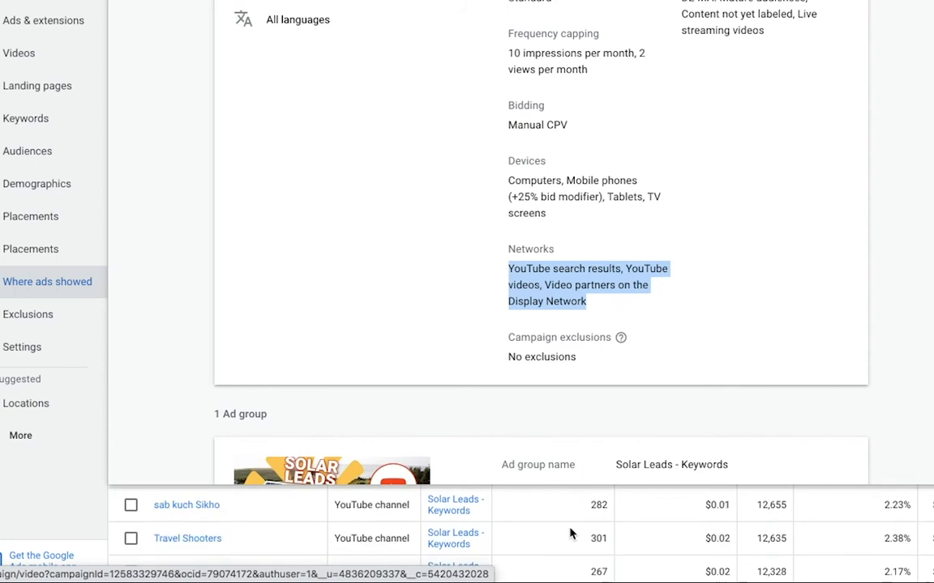
scroll(570, 533, "down", 8)
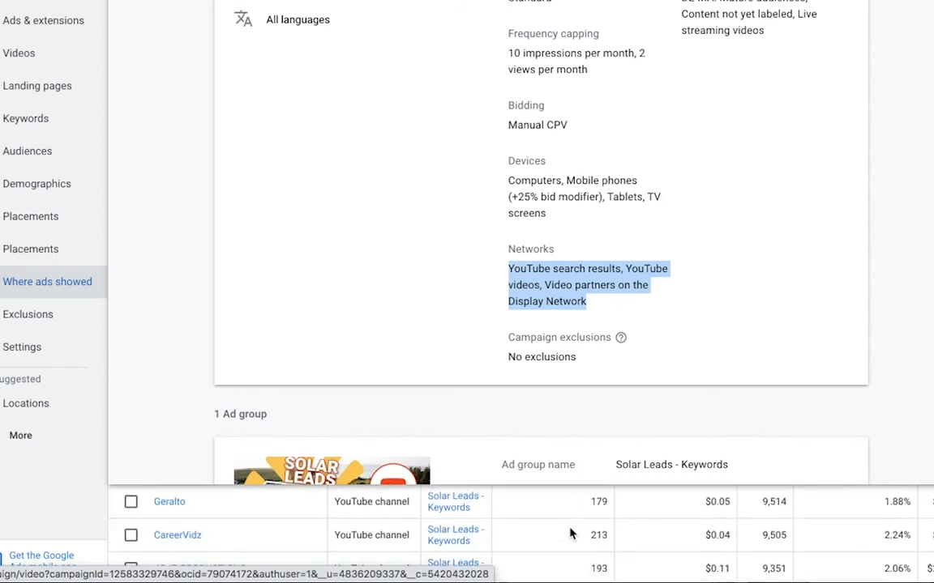
scroll(569, 533, "down", 6)
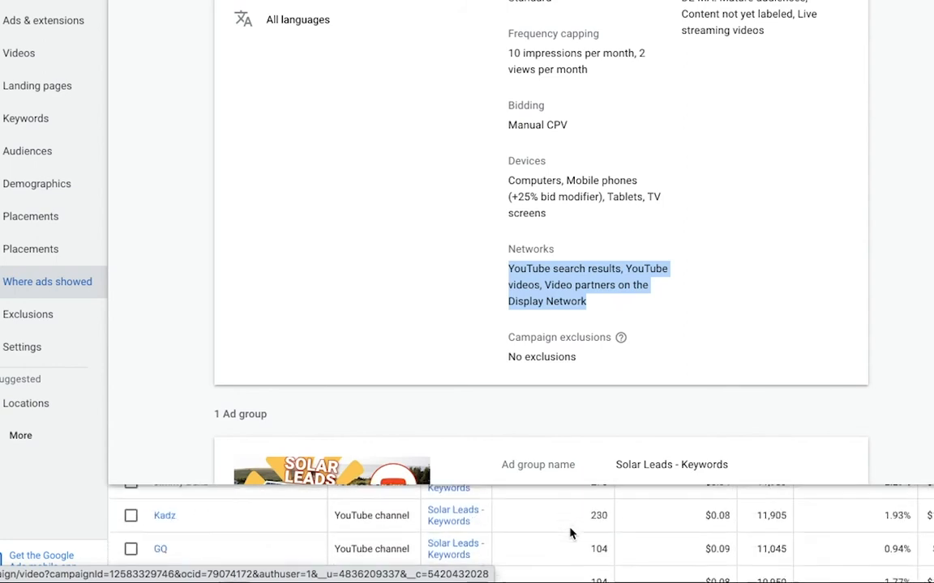
scroll(570, 533, "up", 1)
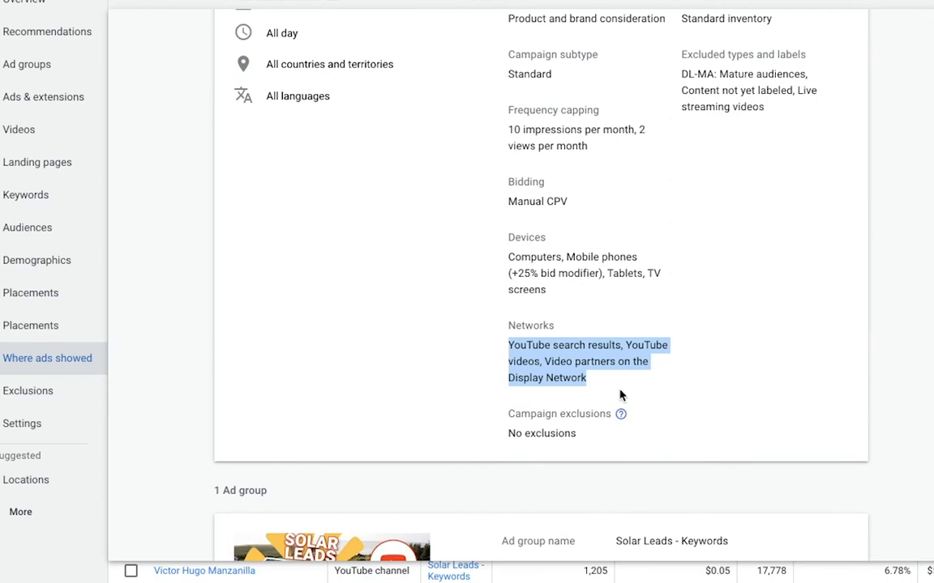
Step: Highlight "Video partners on the Display Network" and "YouTube videos" in turn within the campaign's Networks setting
left_click(622, 357)
left_click_drag(541, 361, 594, 386)
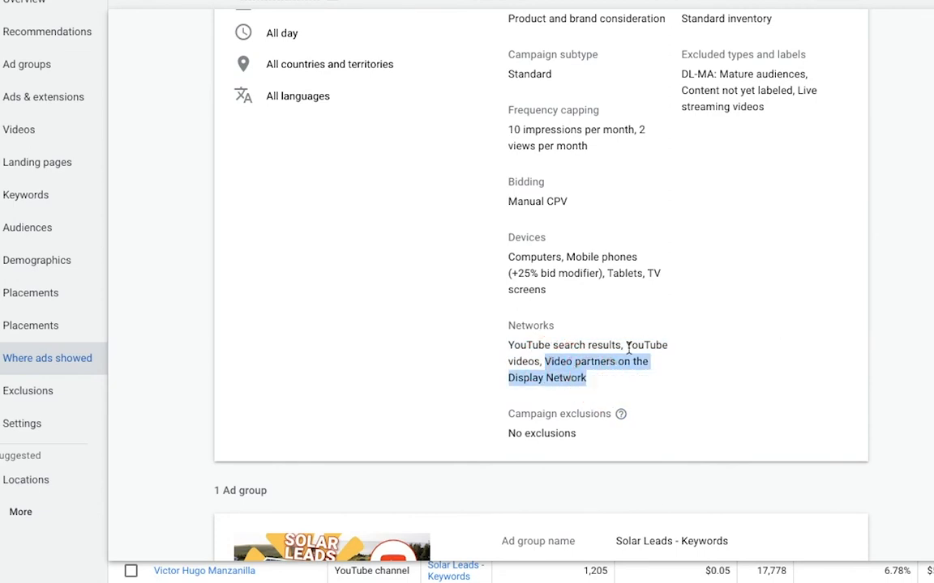
left_click_drag(631, 354, 541, 358)
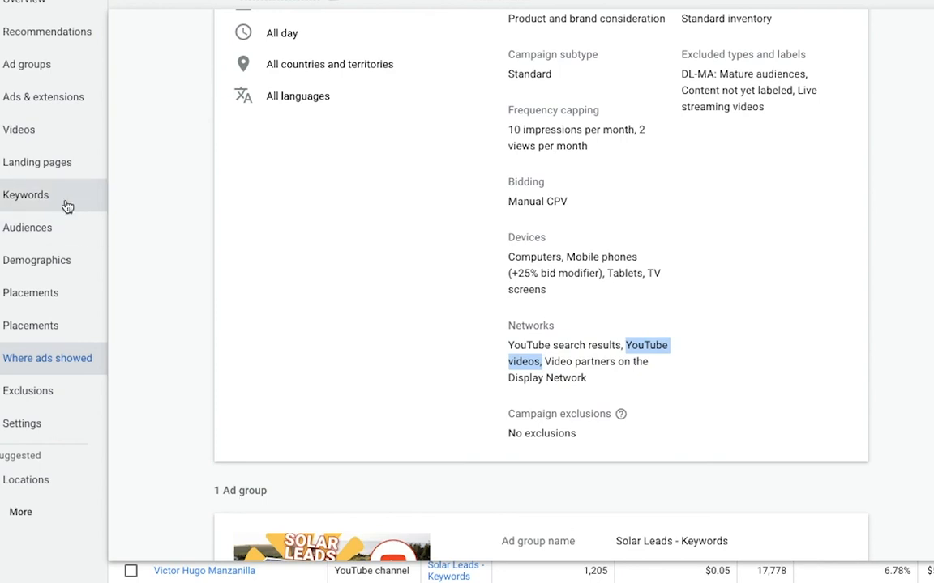
scroll(67, 114, "up", 1)
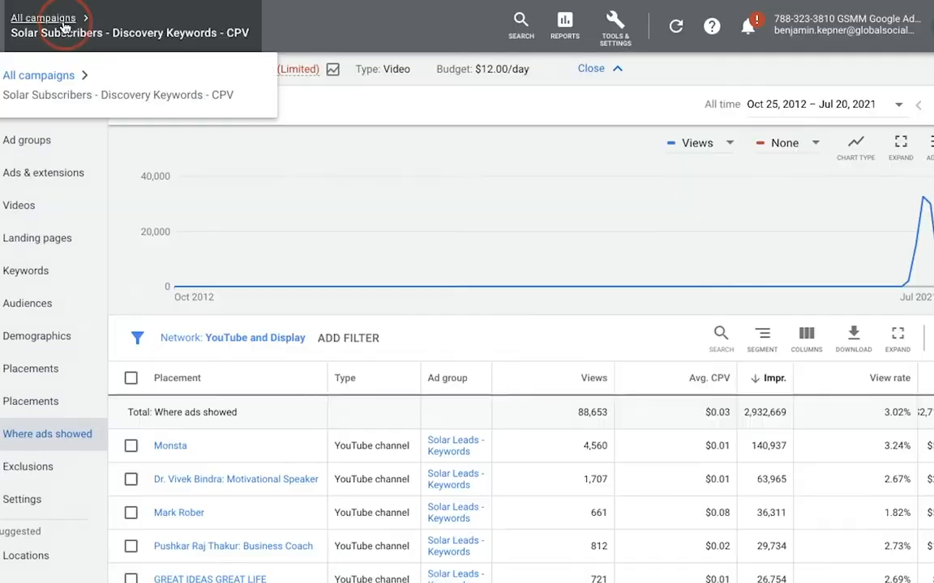
Step: Return to all campaigns and open the account-wide report of where ads showed
left_click(62, 18)
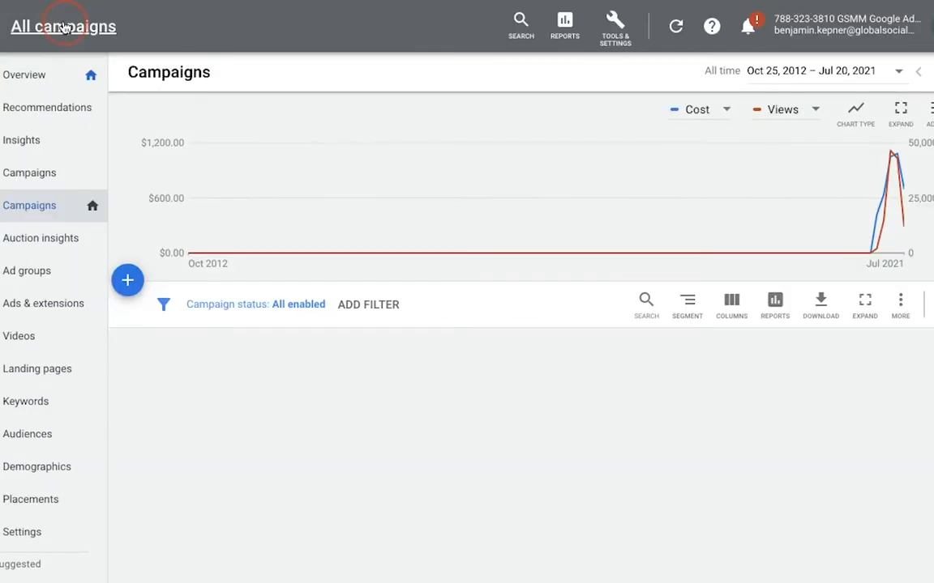
left_click(31, 499)
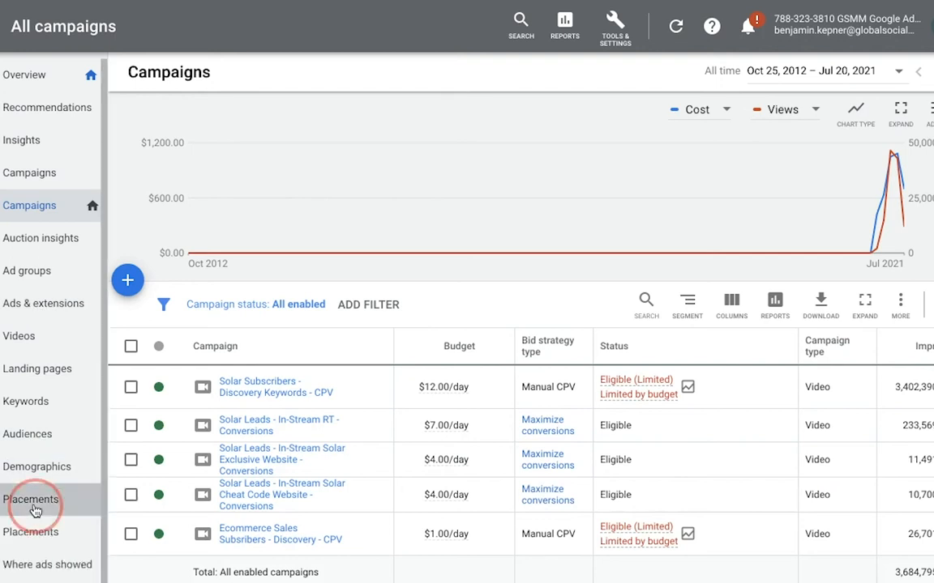
left_click(74, 503)
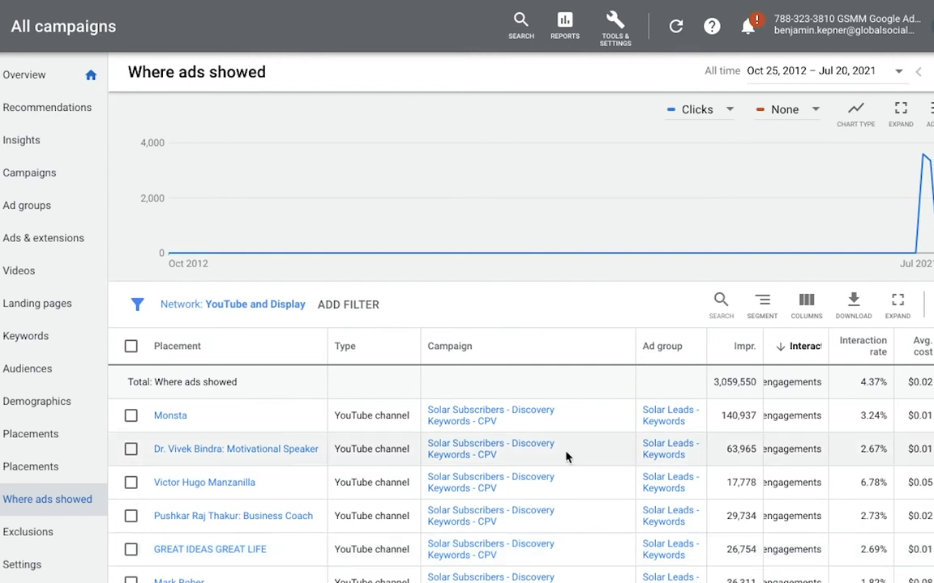
Step: Modify the placement report's columns, adding Clicks and CTR and removing Interactions and Interaction rate
scroll(567, 454, "down", 2)
scroll(567, 454, "right", 1)
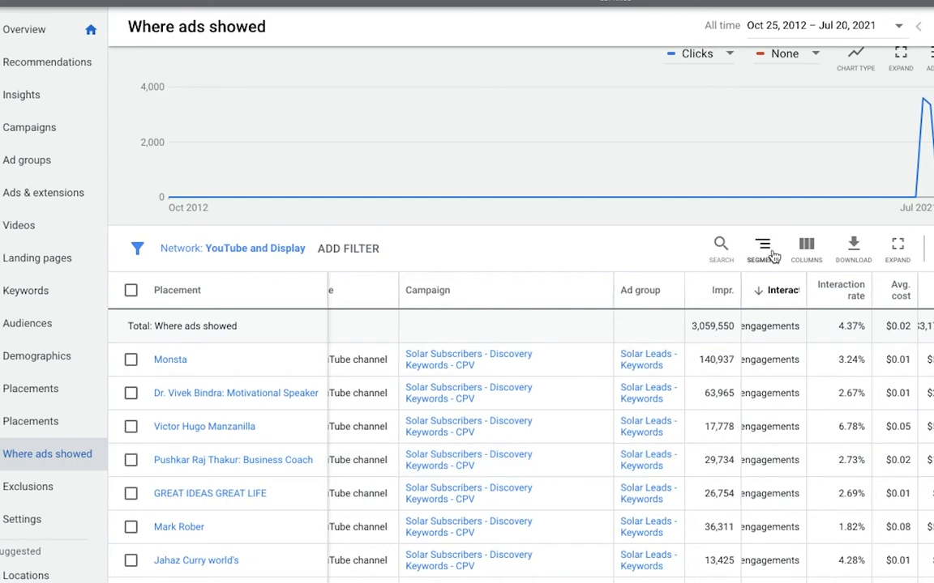
left_click(806, 246)
left_click(291, 131)
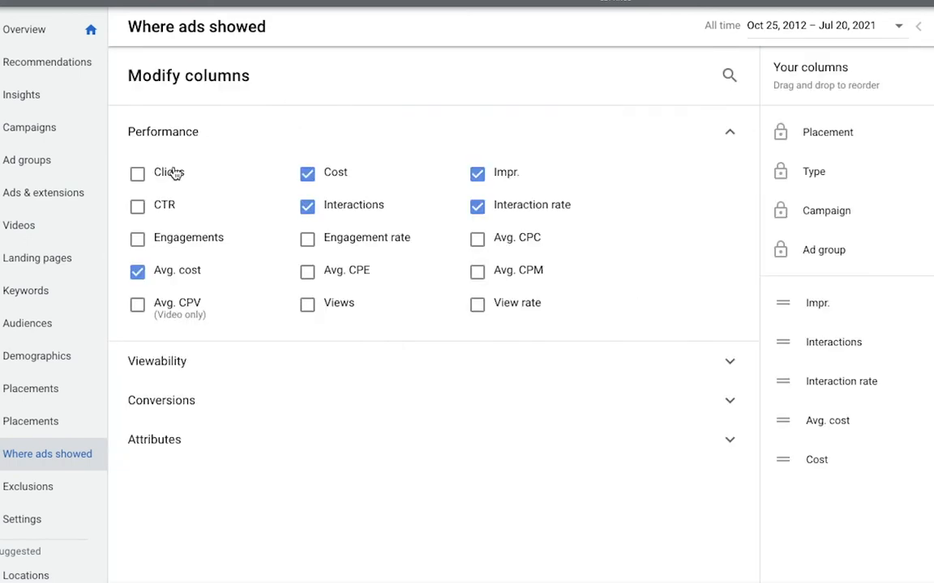
left_click(174, 173)
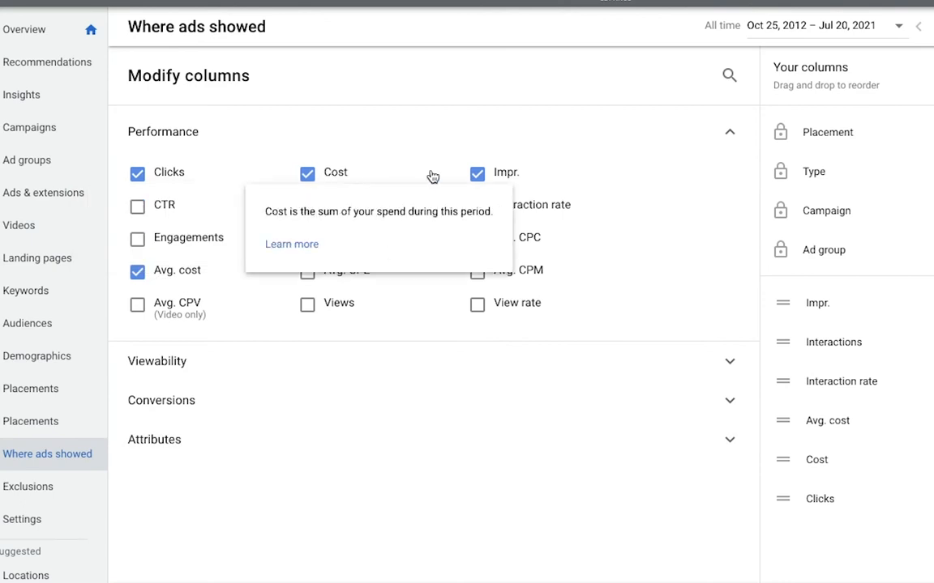
left_click(137, 206)
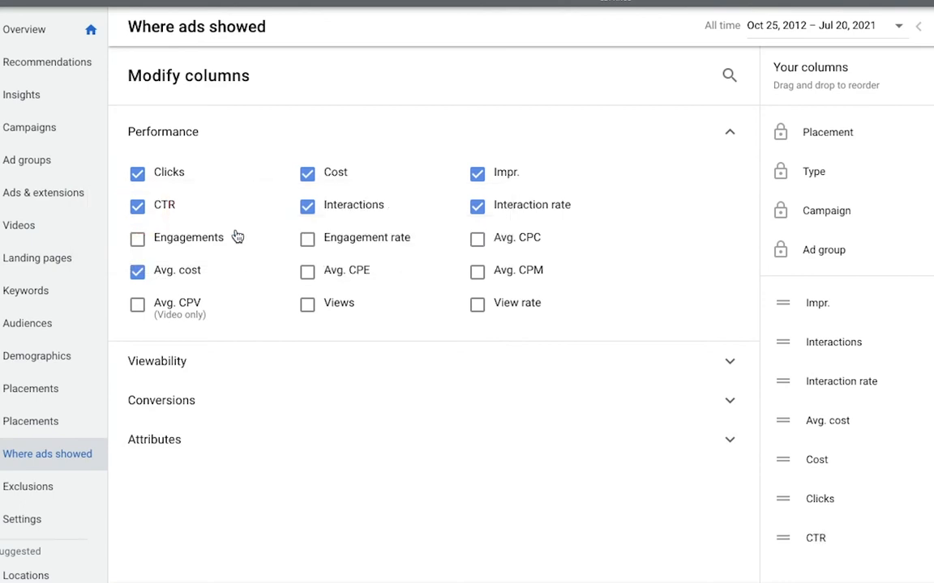
left_click(308, 207)
left_click(478, 207)
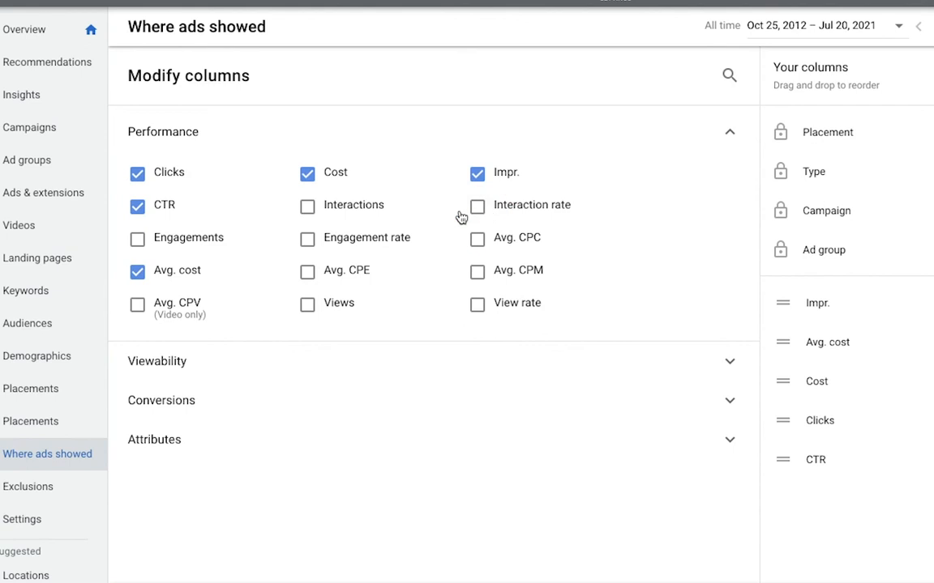
Step: Add the Avg. CPC, Views and Avg. CPV performance columns to the placement report
left_click(477, 242)
left_click(307, 304)
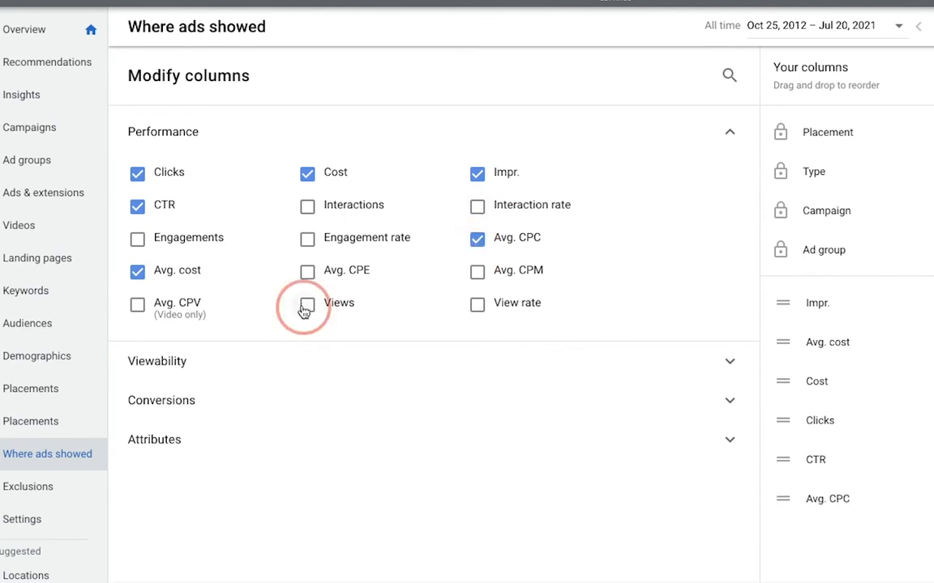
left_click(137, 311)
Step: Add the Conversions and Cost / conv. columns and apply the new column set
left_click(427, 402)
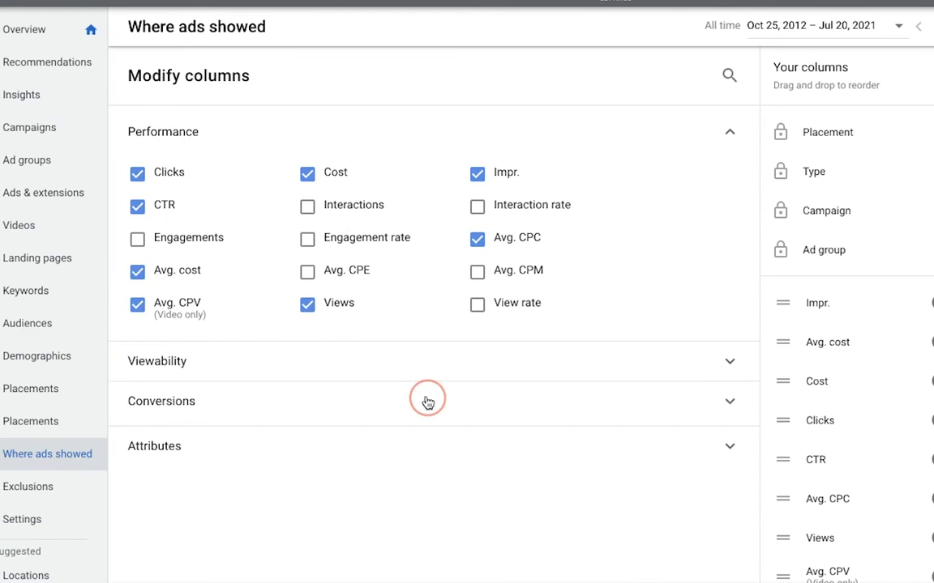
left_click(199, 449)
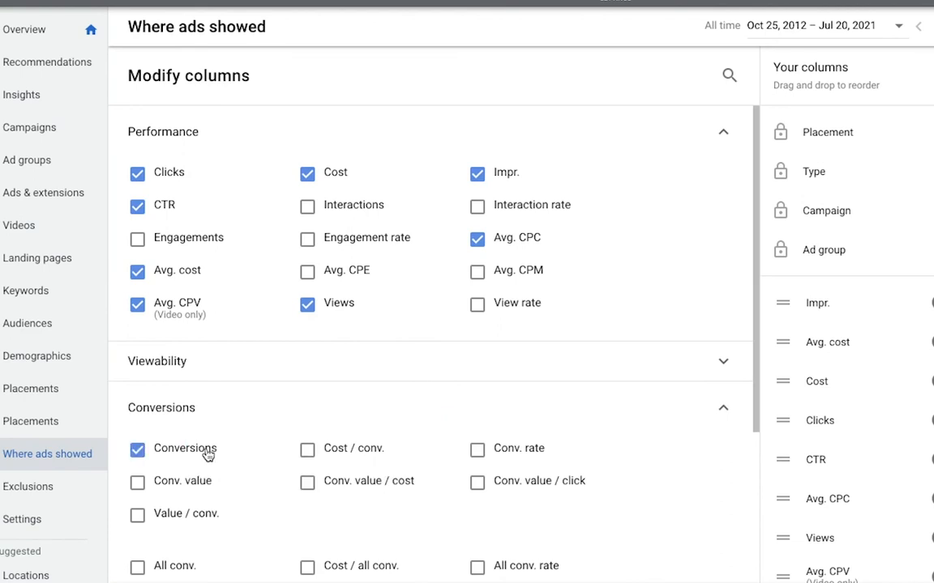
left_click(316, 451)
left_click(147, 581)
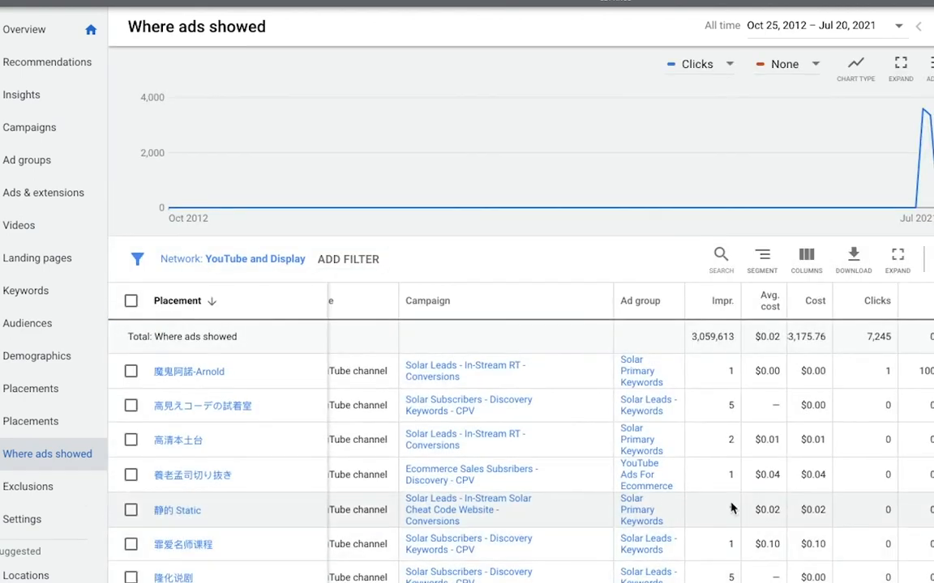
Step: Reopen the placement report's column settings, add the Conv. rate column and apply the change
scroll(732, 508, "right", 4)
scroll(732, 509, "down", 1)
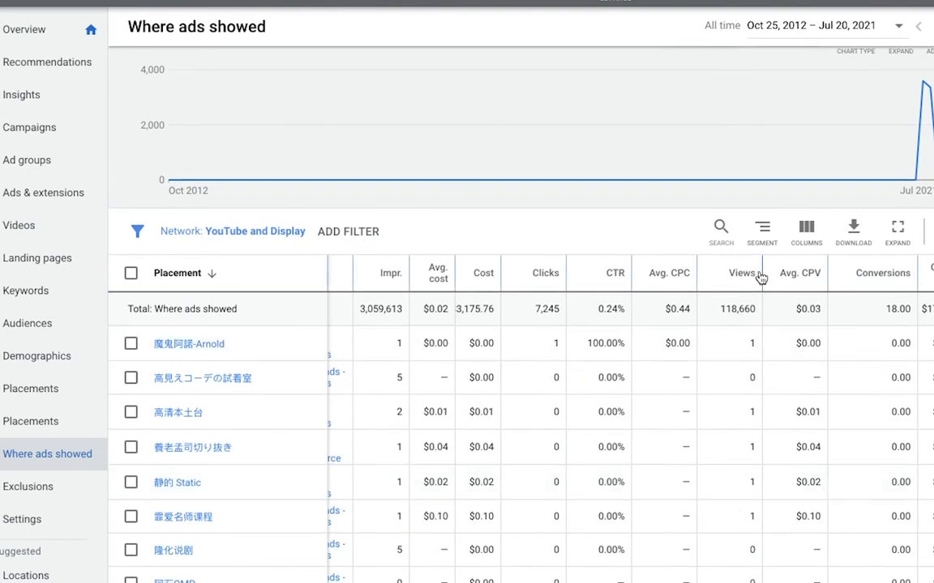
left_click(807, 238)
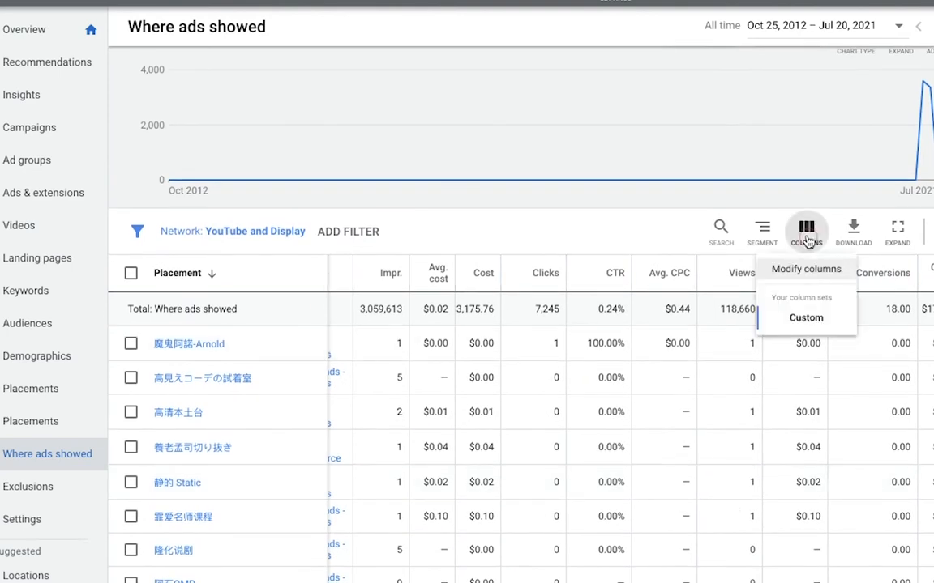
left_click(787, 274)
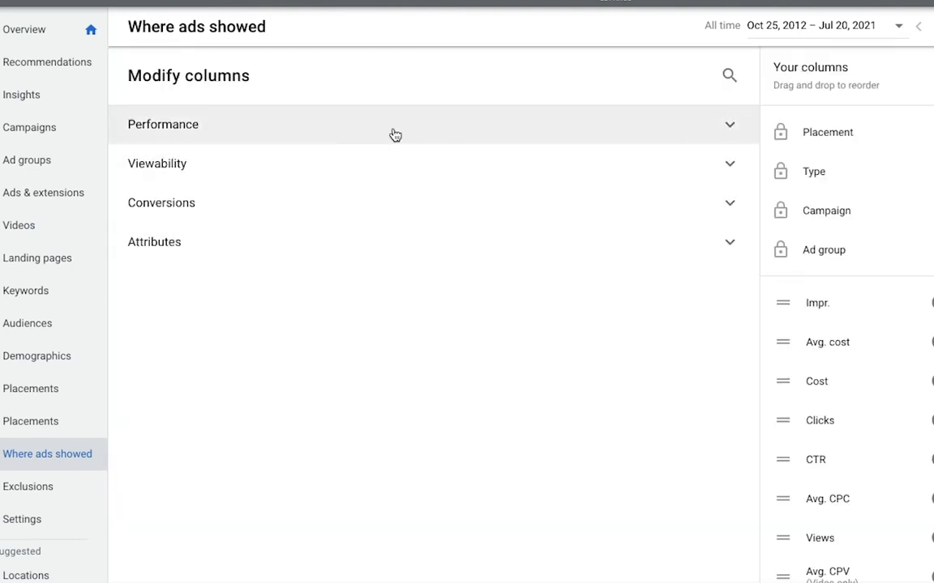
left_click(394, 134)
left_click(197, 398)
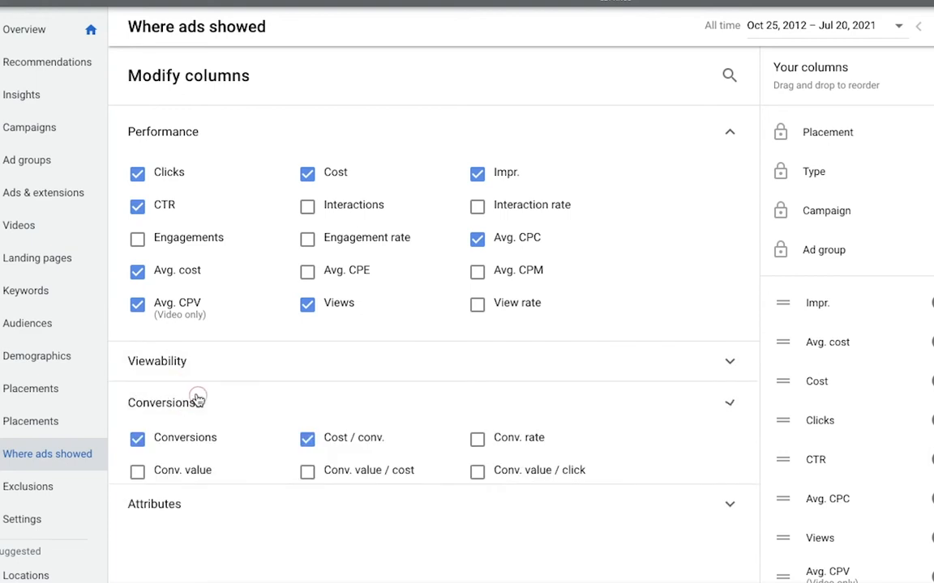
left_click(478, 450)
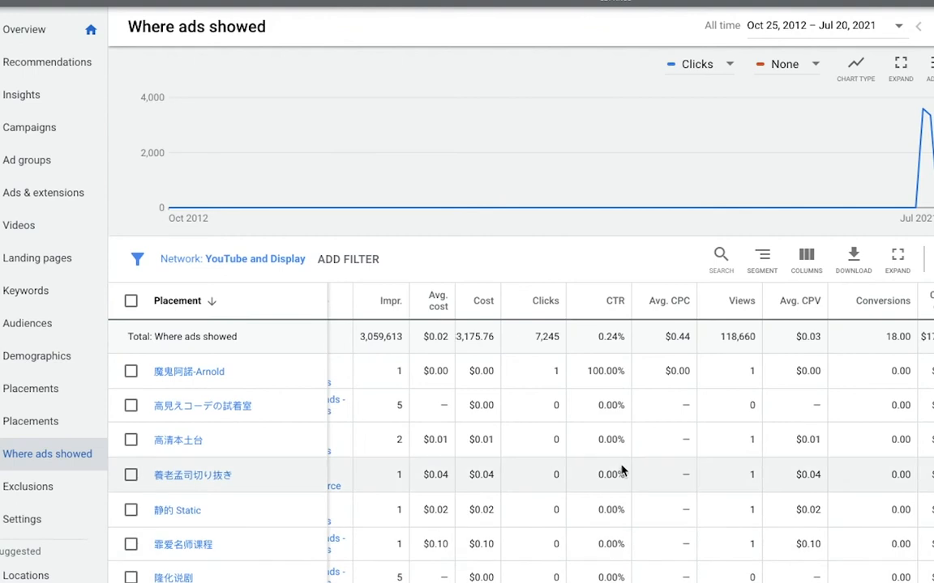
Step: Review the placement report's metric columns and sort the placements by Conversions from highest to lowest
scroll(747, 467, "down", 1)
scroll(746, 467, "left", 6)
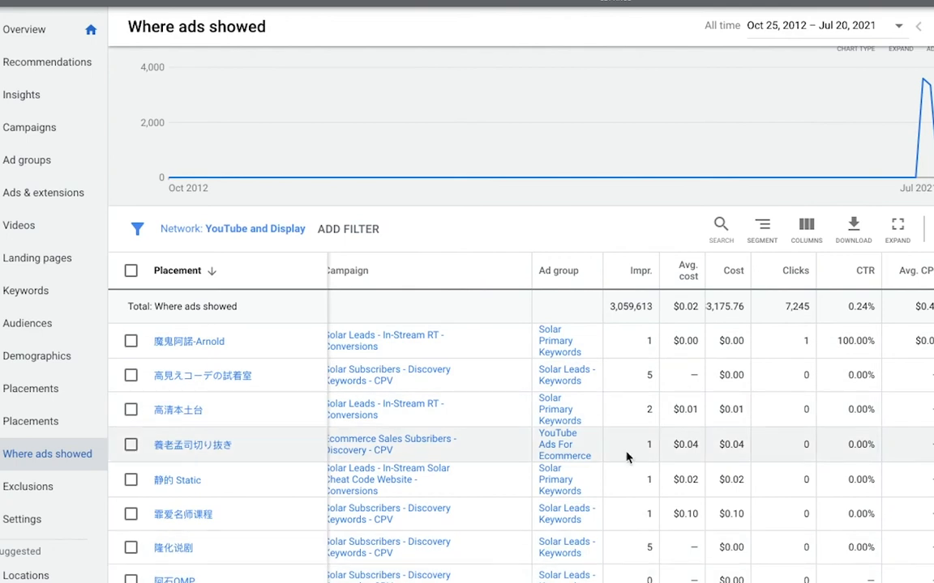
scroll(691, 427, "right", 5)
scroll(692, 427, "up", 1)
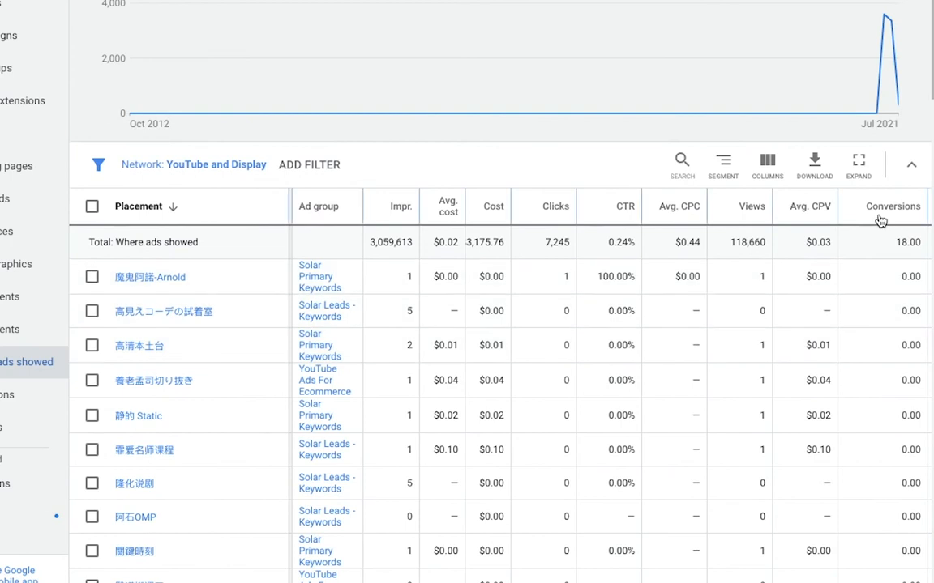
left_click(879, 220)
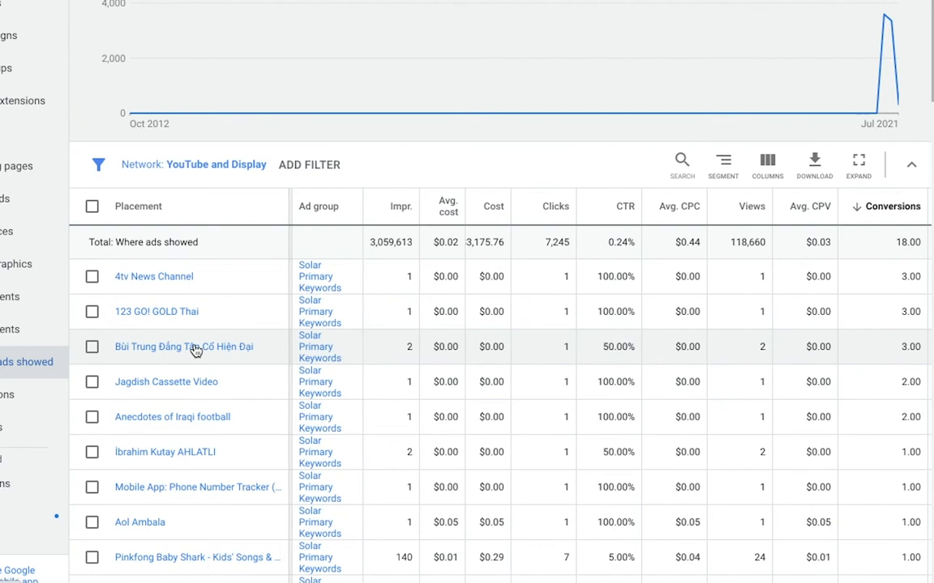
Step: Download the placement report as a .csv file and check the row range at the end of the table
mouse_move(617, 211)
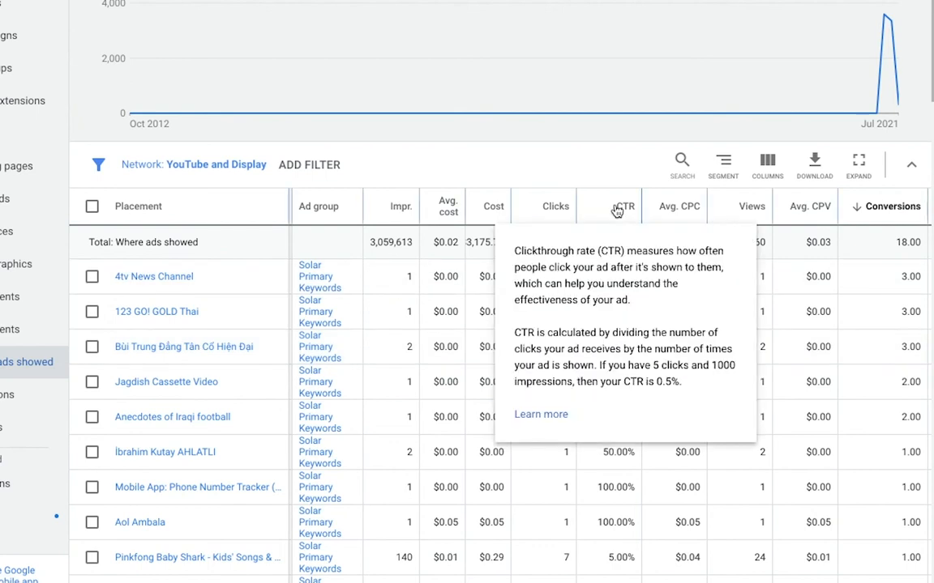
left_click(814, 166)
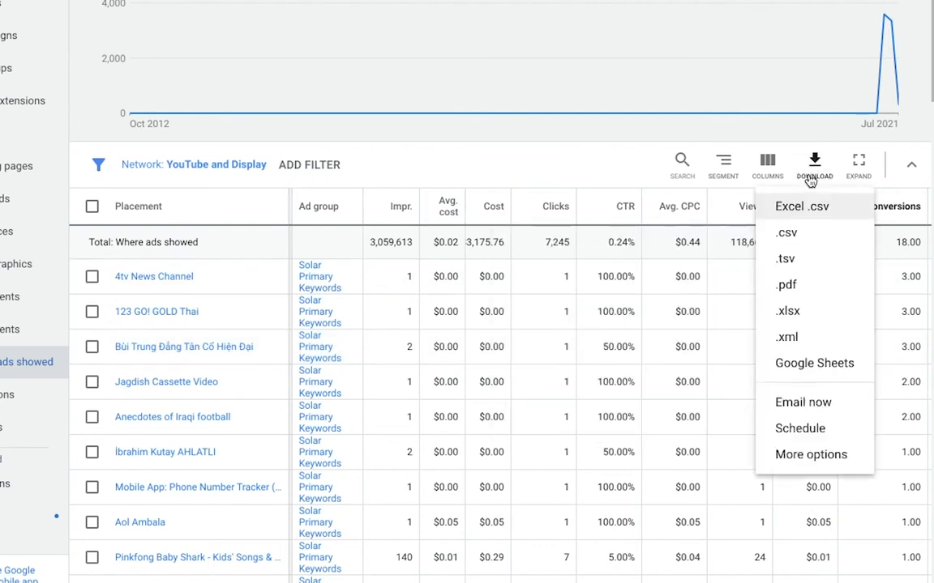
left_click(810, 253)
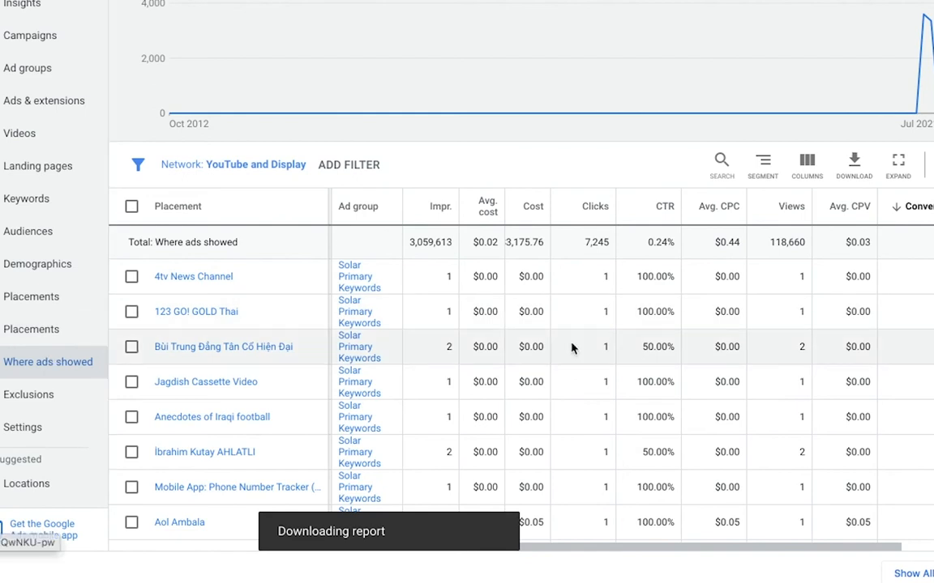
scroll(882, 408, "down", 20)
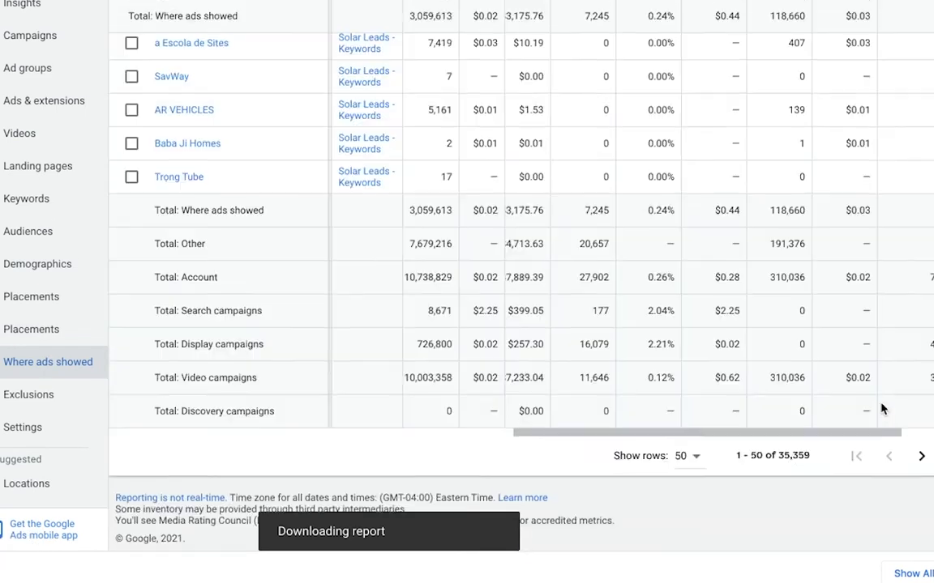
double_click(807, 455)
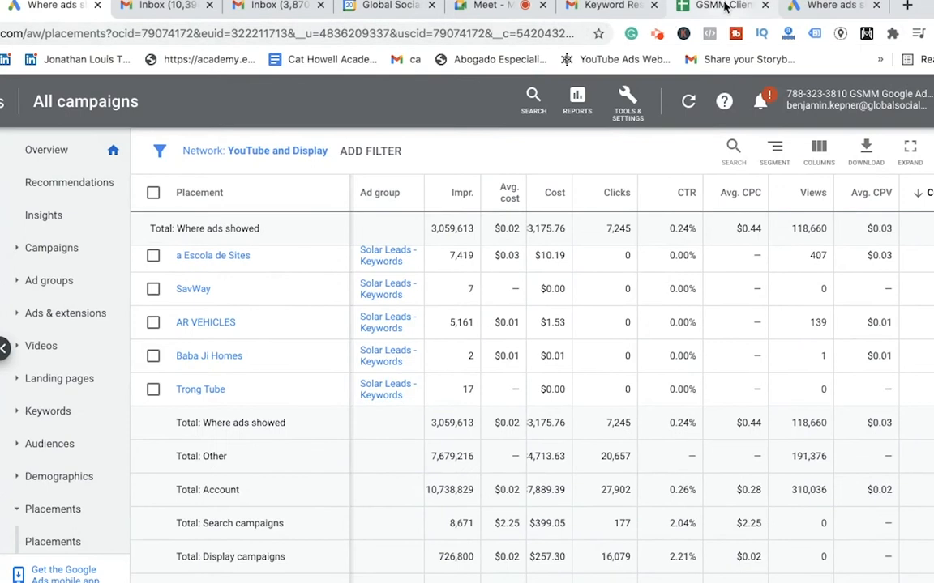
Step: Switch to the Google Sheets spreadsheet "GSMM Clients Exclusion Where Ads Showed Placement Lists"
left_click(725, 6)
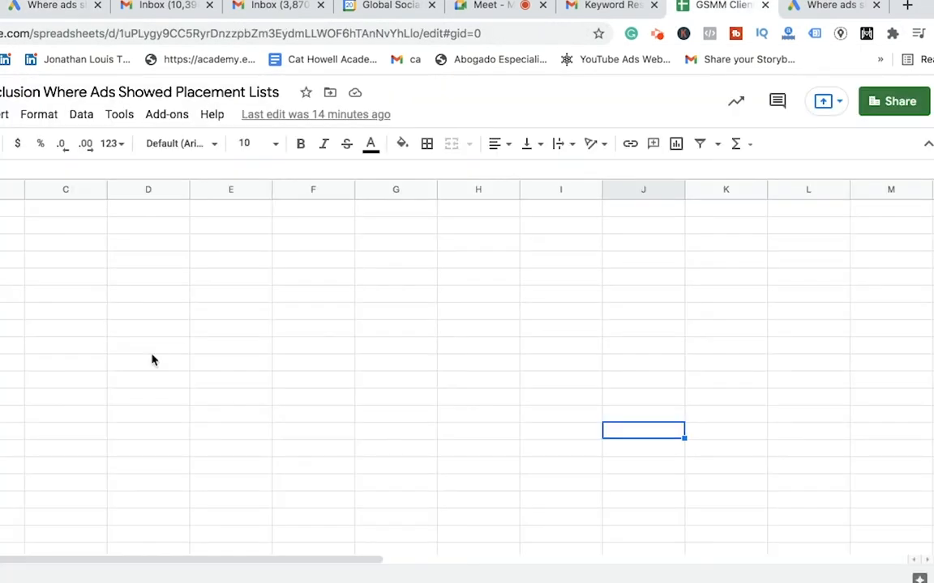
left_click(151, 359)
left_click(63, 310)
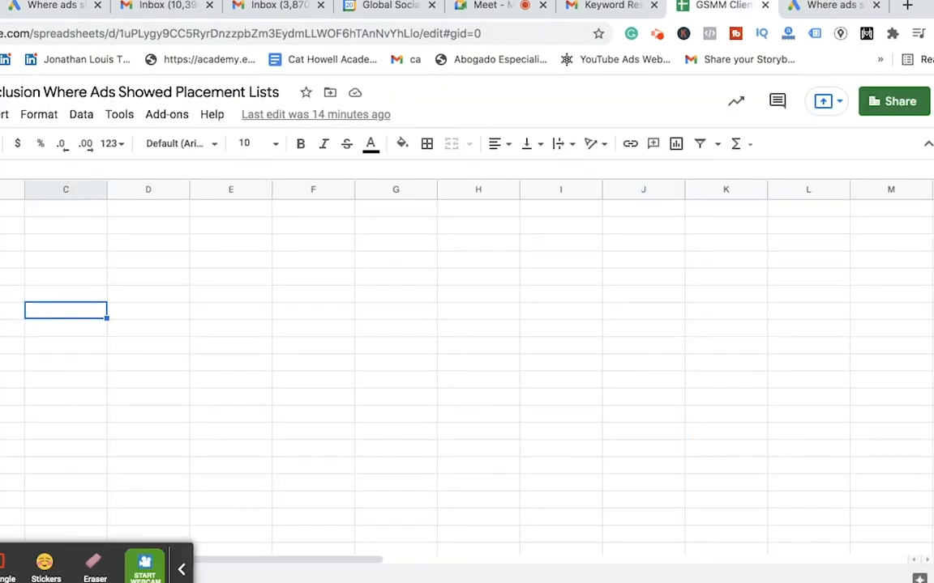
left_click(227, 428)
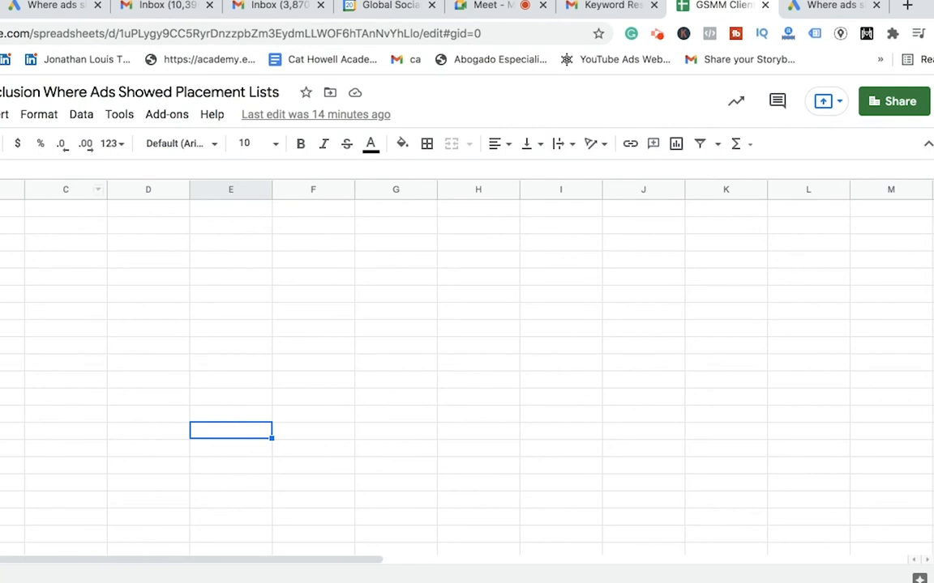
Step: Upload "Automatic placements report (8).csv" and import its data with the Replace current sheet option
left_click(0, 115)
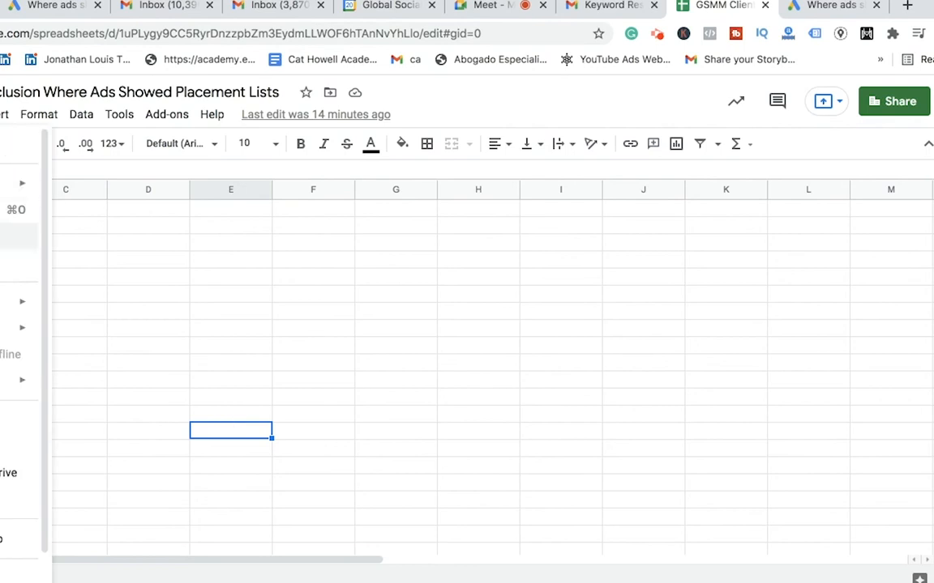
left_click(4, 236)
left_click(453, 179)
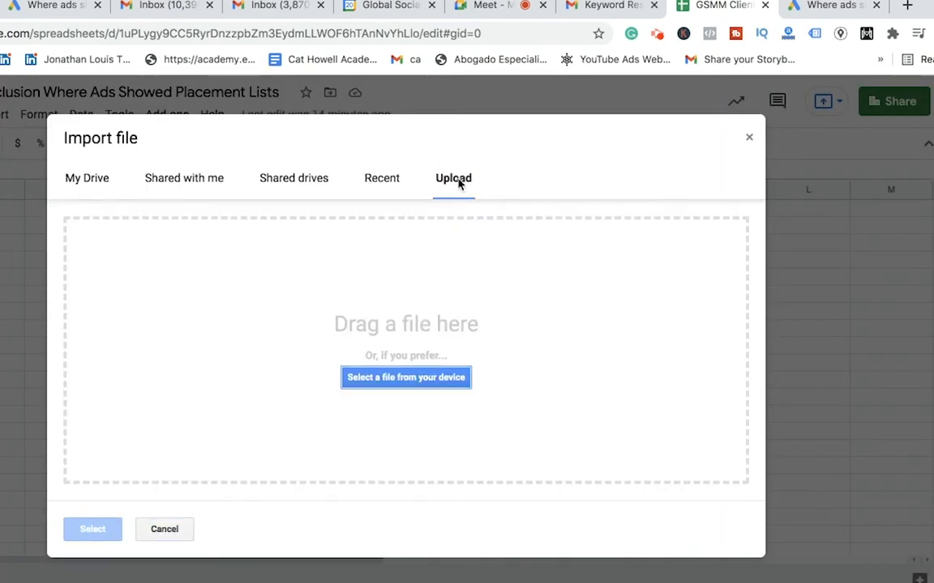
left_click_drag(932, 405, 590, 405)
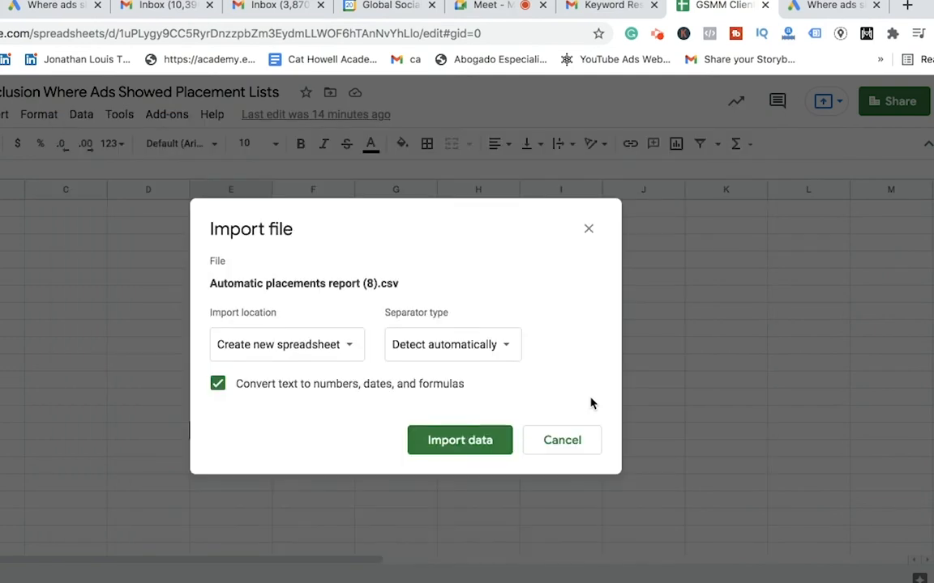
left_click(269, 350)
left_click(285, 420)
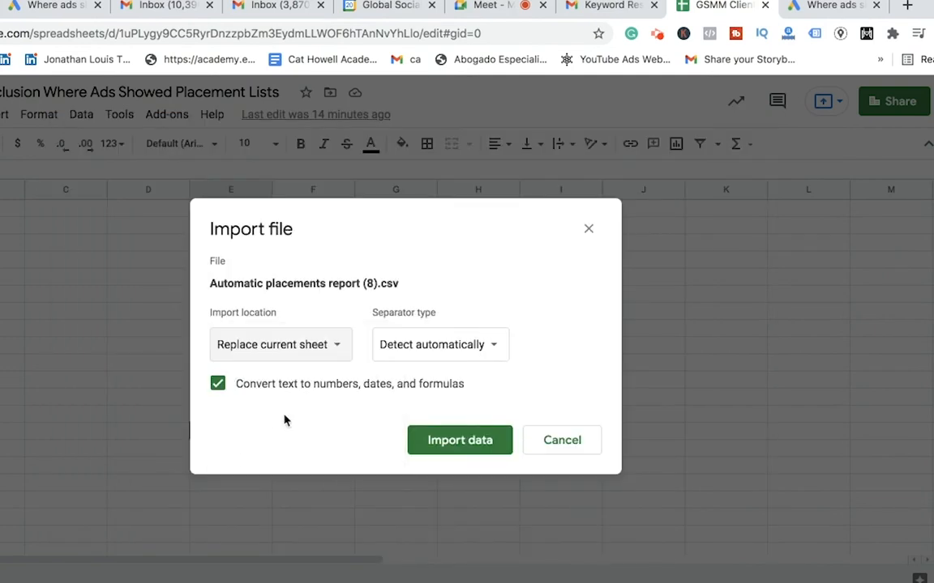
left_click(450, 442)
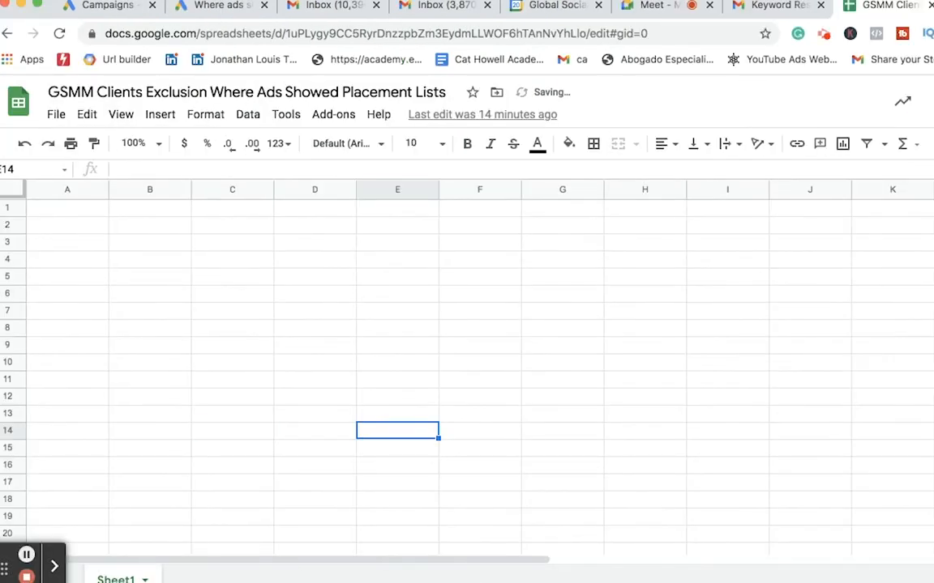
Step: Rename the imported data's sheet as GSMM
double_click(117, 579)
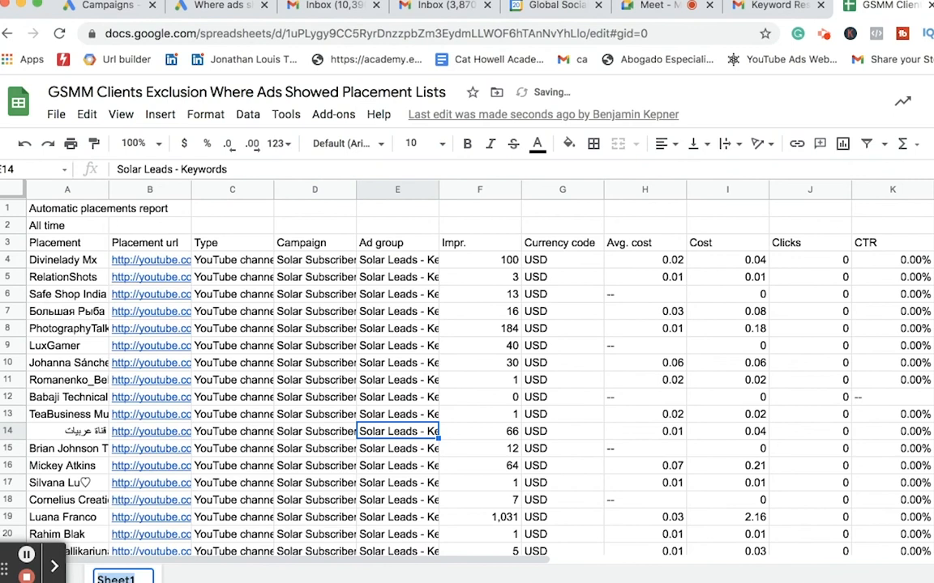
type("GSMM")
left_click(341, 386)
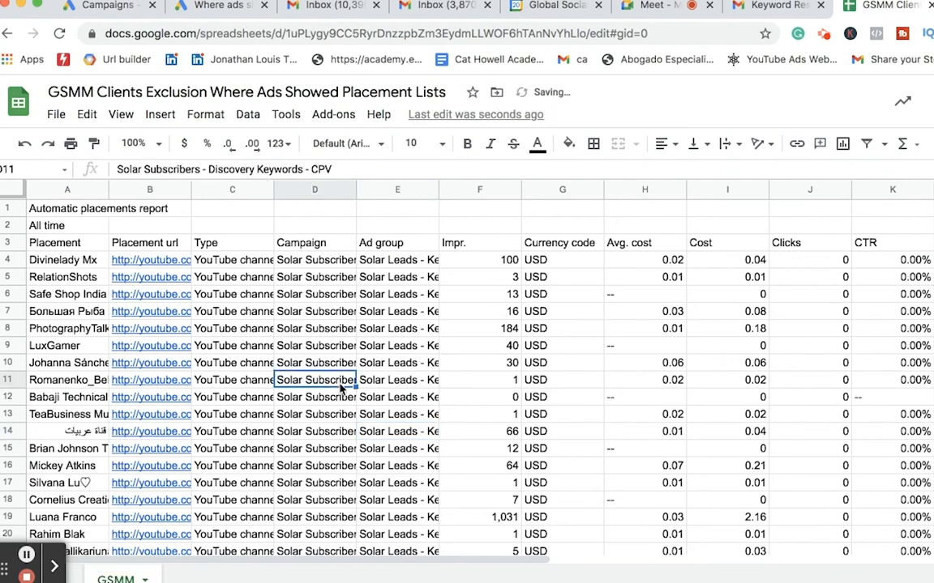
left_click(433, 365)
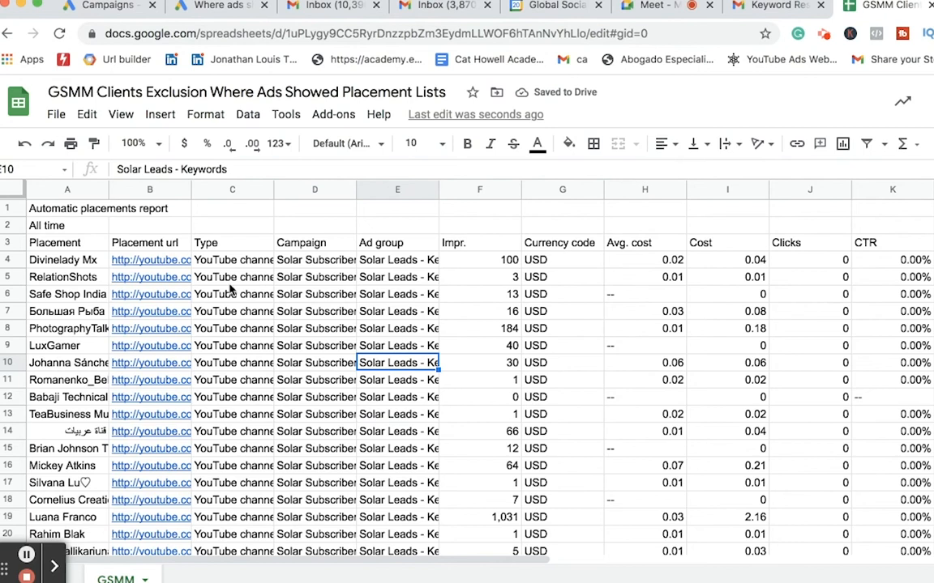
Step: Delete the Currency code column from the imported placement report
left_click(232, 191)
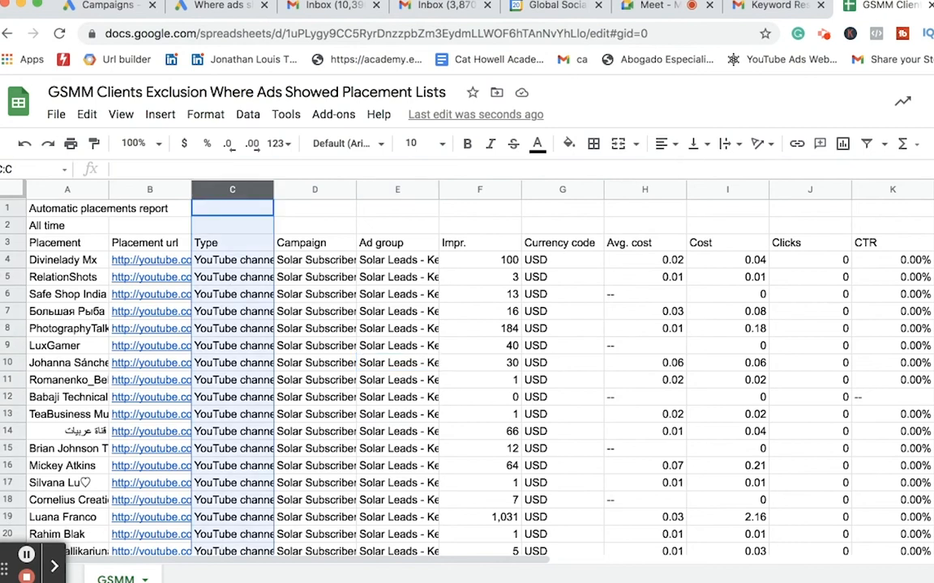
left_click(871, 465)
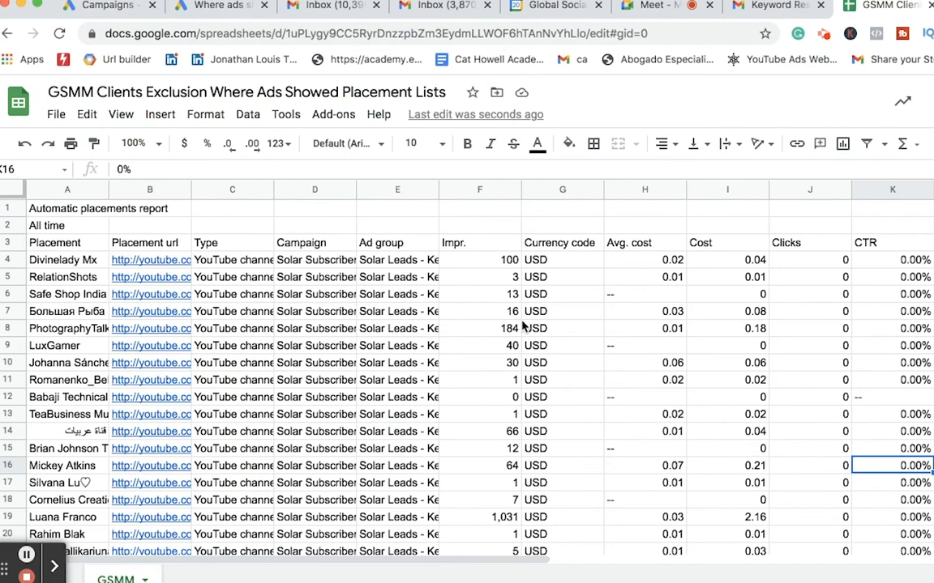
left_click(482, 326)
left_click(558, 193)
right_click(559, 290)
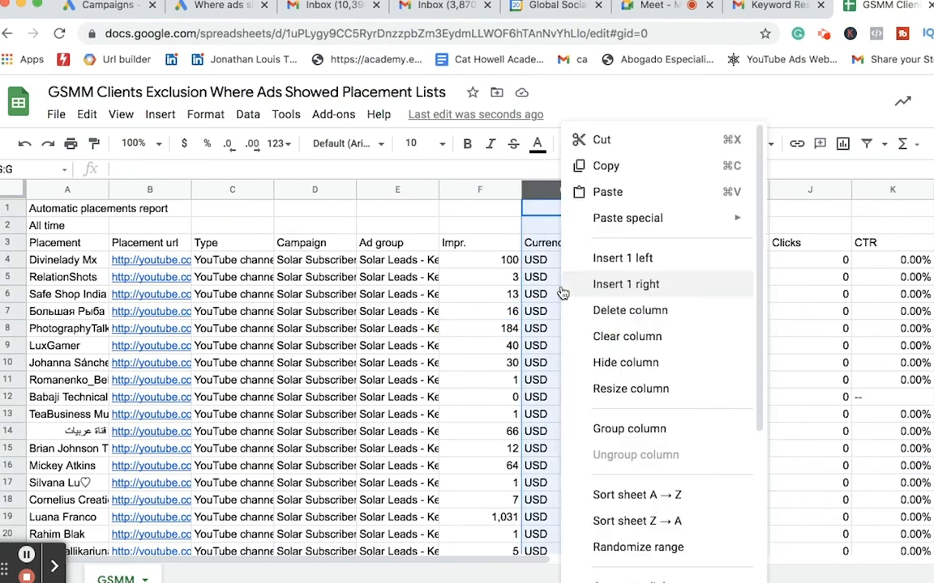
left_click(638, 311)
left_click(662, 328)
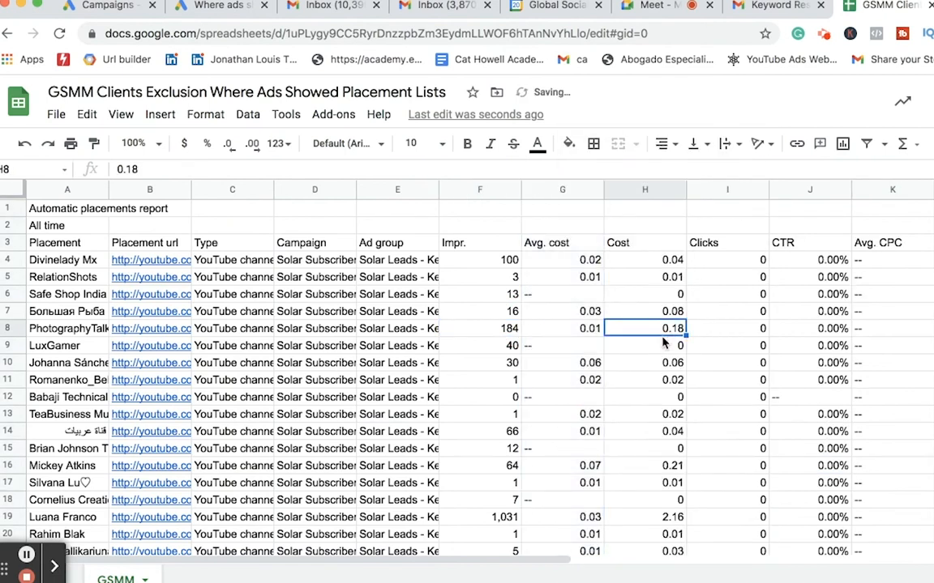
Step: Delete the empty columns Q to Y after the Conv. rate column
scroll(663, 345, "right", 3)
scroll(662, 344, "right", 5)
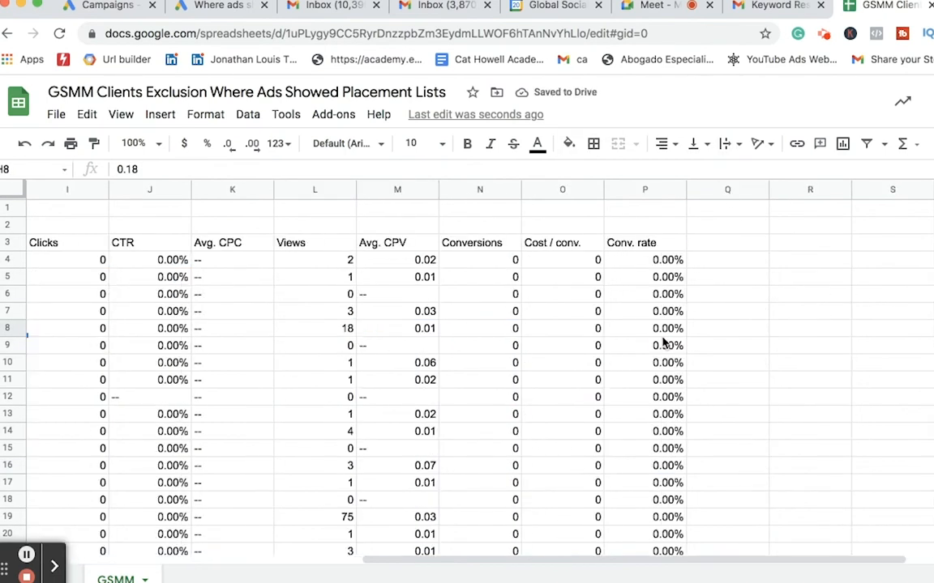
left_click_drag(717, 188, 932, 189)
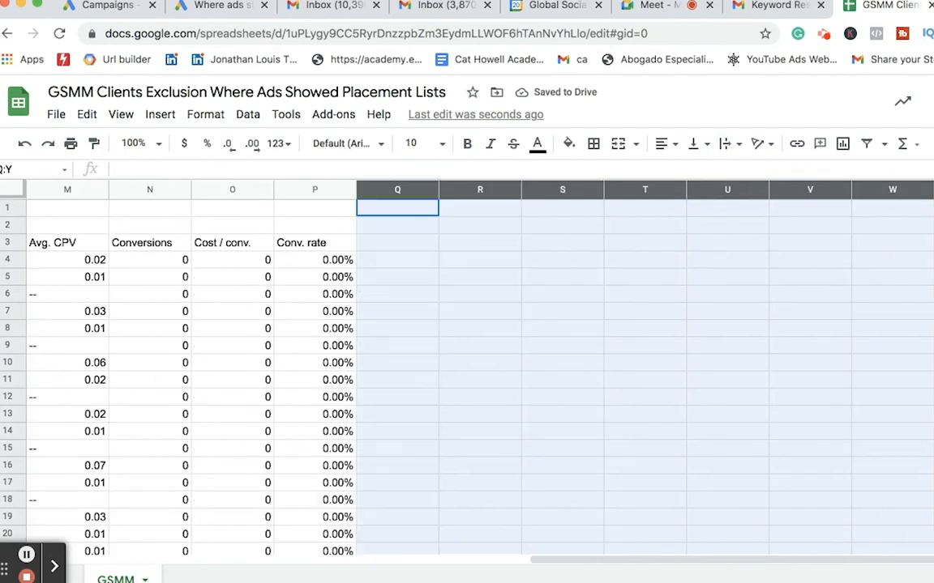
right_click(926, 375)
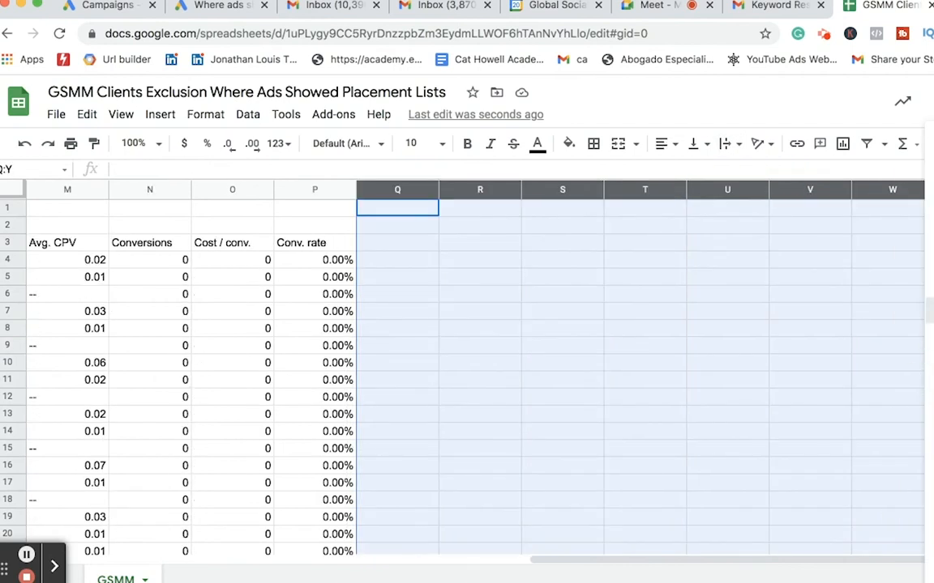
left_click(547, 350)
scroll(547, 350, "left", 3)
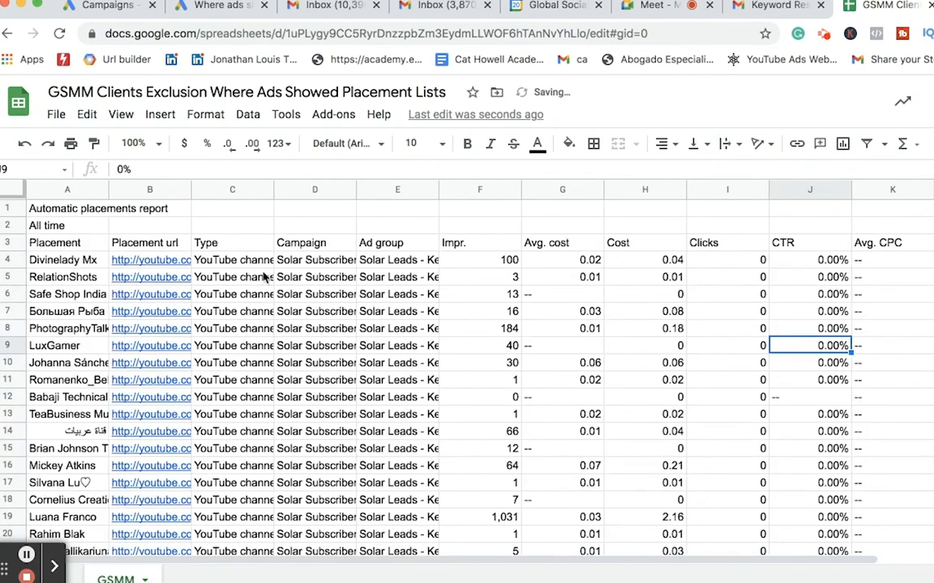
Step: Apply all borders to every cell of the GSMM sheet
left_click(15, 193)
left_click(593, 143)
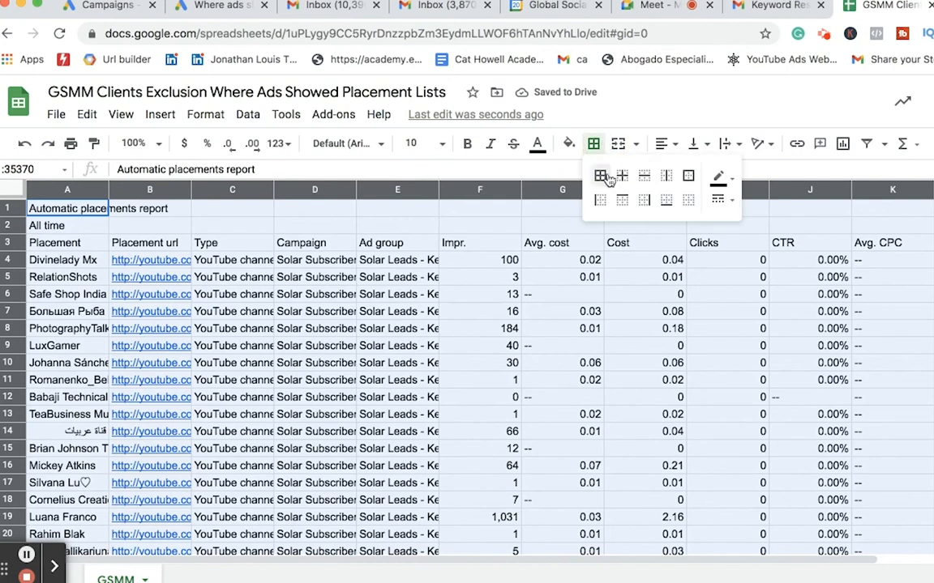
left_click(602, 177)
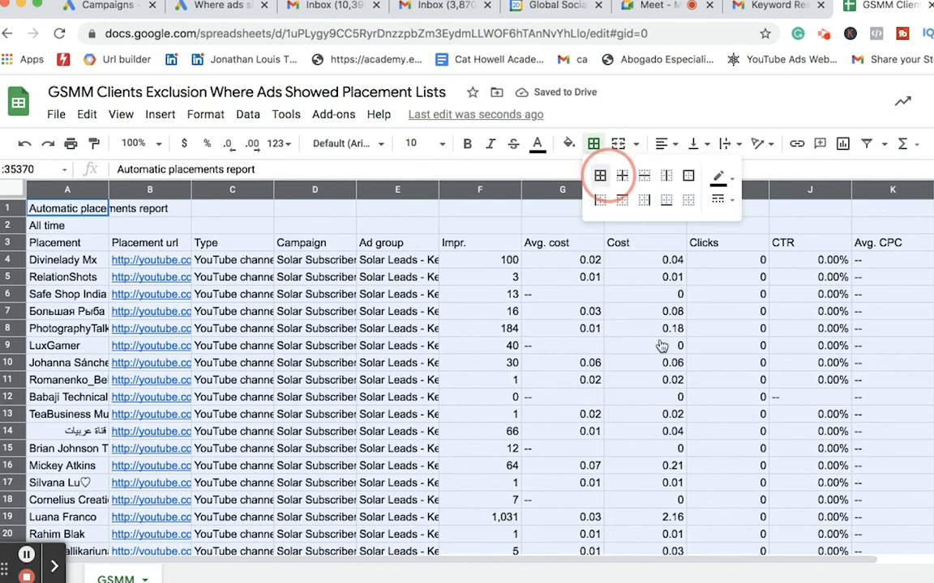
Step: Fill the header row 3 with yellow
left_click(10, 243)
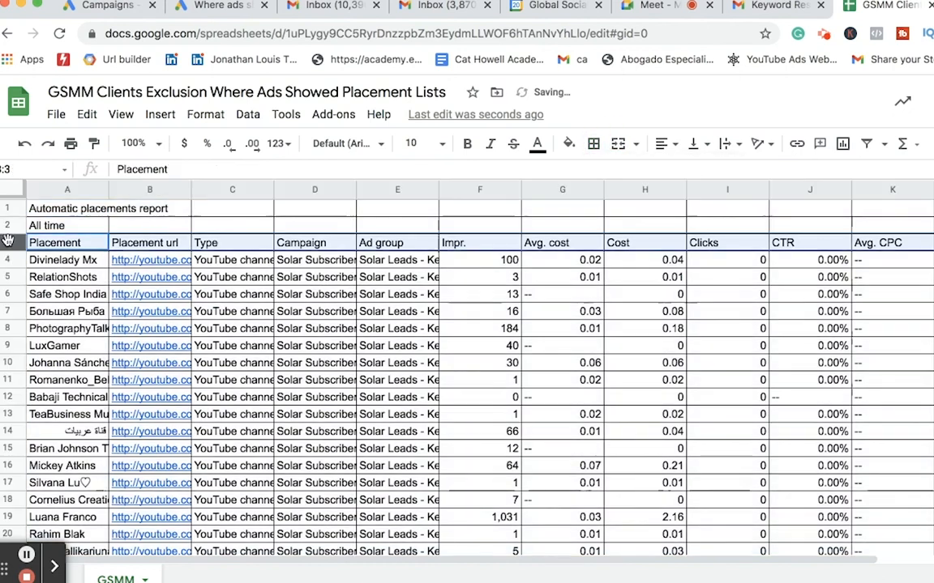
left_click(570, 144)
left_click(611, 215)
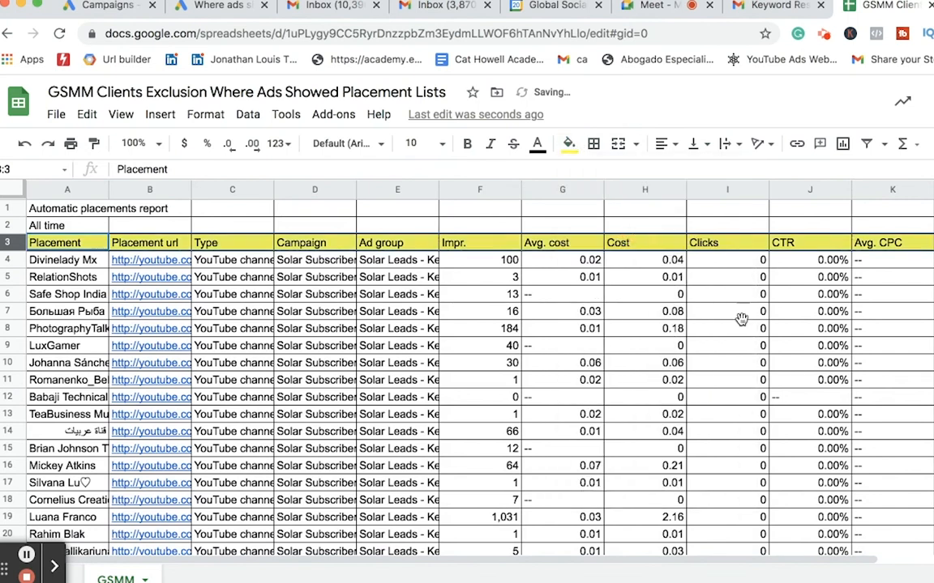
left_click(802, 364)
Step: Fit the widths of the columns from Impr. through Conversions (F to N) to their contents
left_click_drag(520, 187, 519, 186)
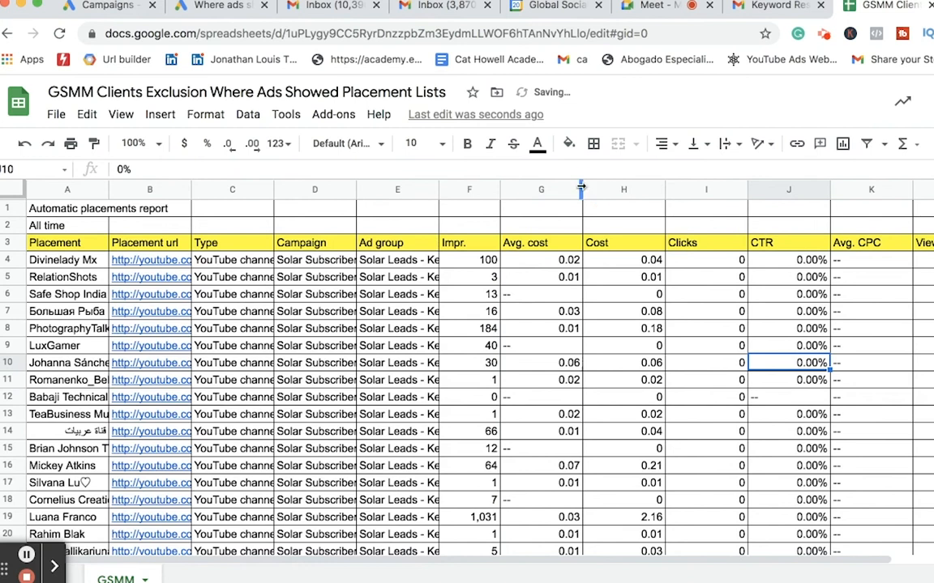
double_click(581, 187)
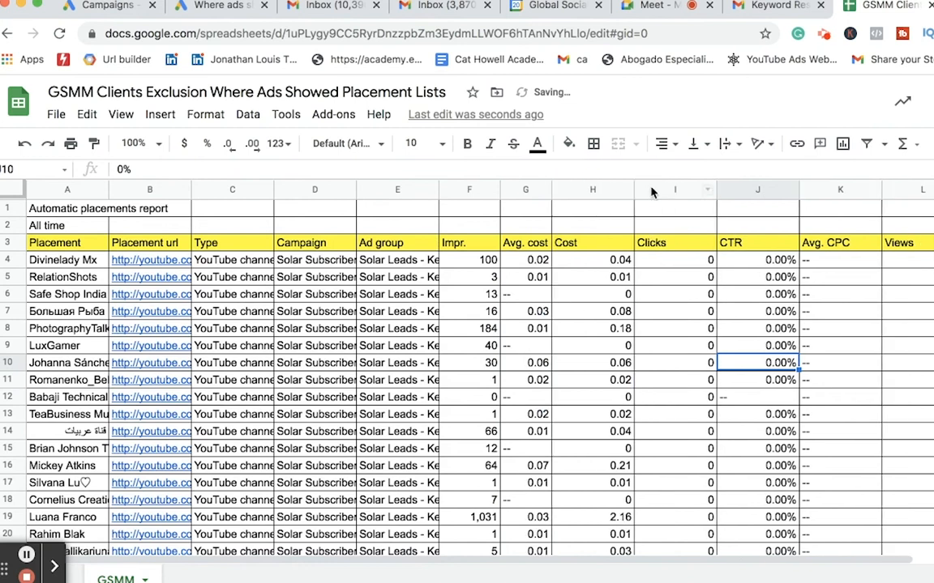
double_click(635, 189)
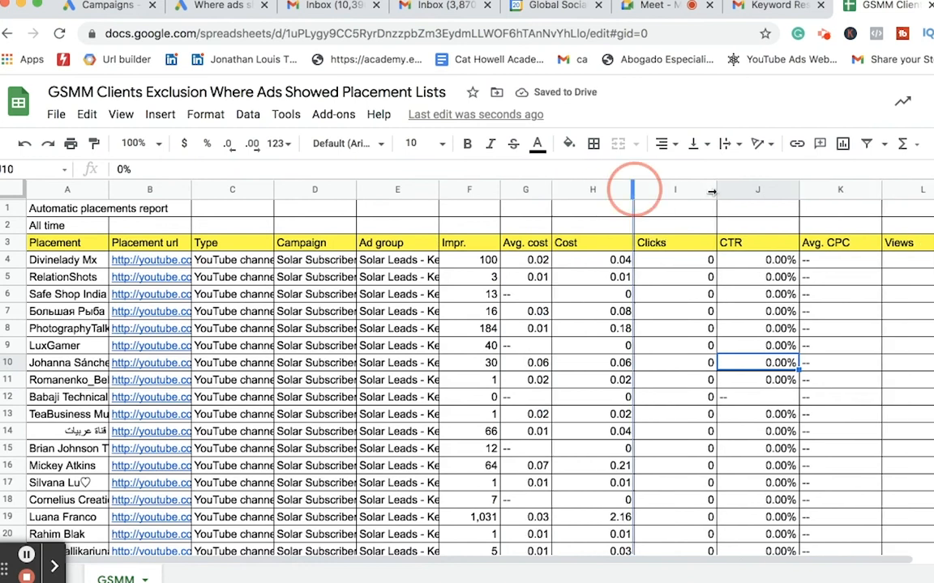
double_click(679, 192)
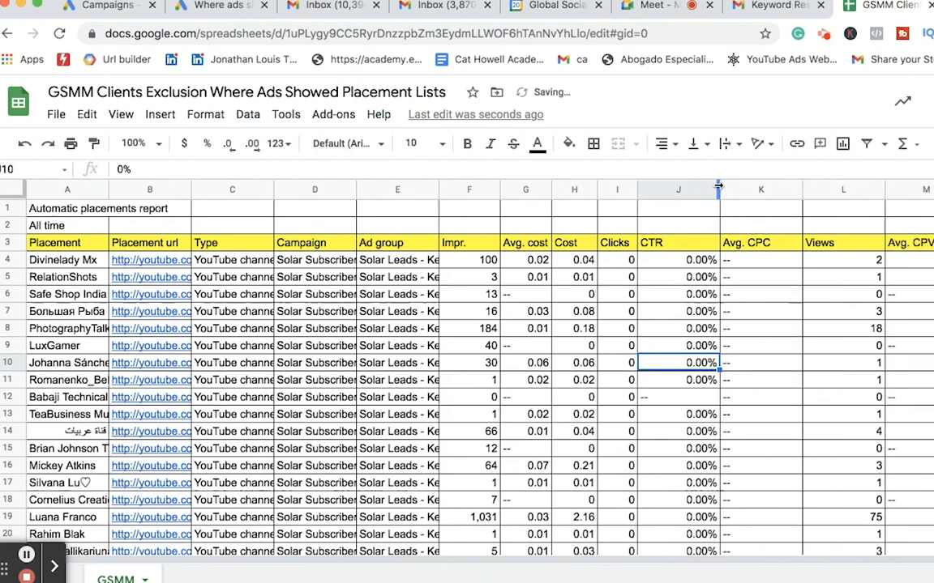
double_click(718, 186)
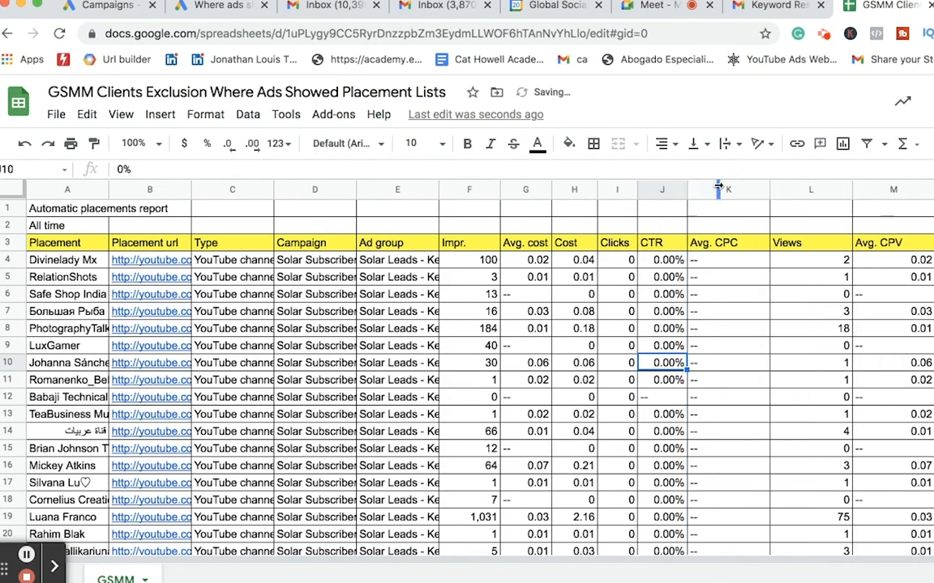
double_click(768, 192)
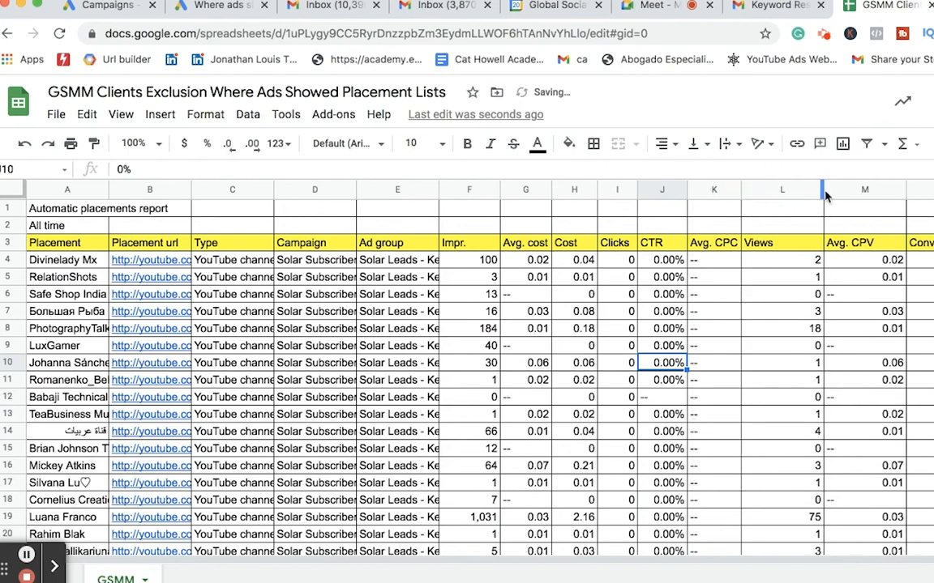
double_click(821, 189)
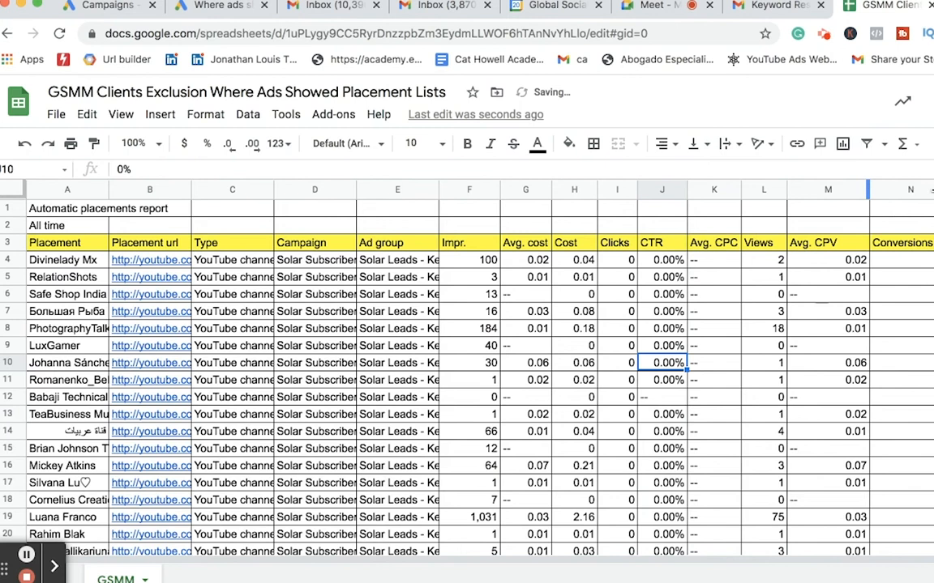
double_click(868, 190)
double_click(922, 189)
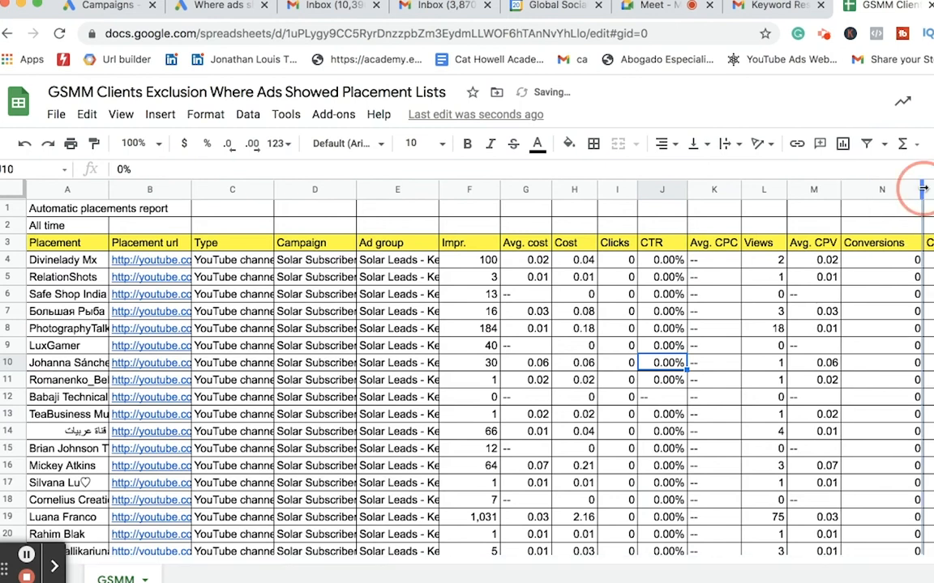
Step: Widen the Placement column A enough to read most placement names without filling the whole view
double_click(107, 189)
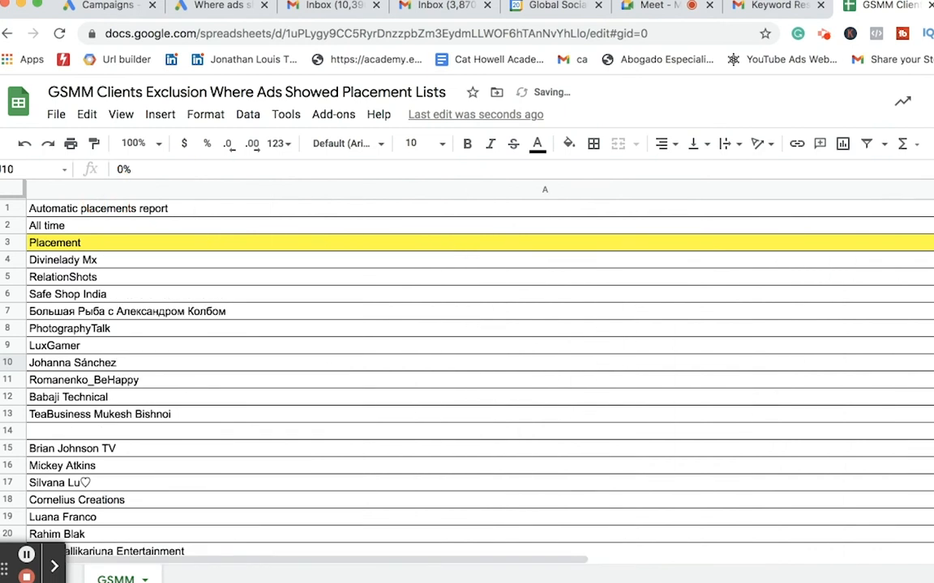
left_click_drag(493, 189, 265, 225)
left_click(616, 348)
Step: Create a filter on the Conversions column N
scroll(839, 402, "right", 3)
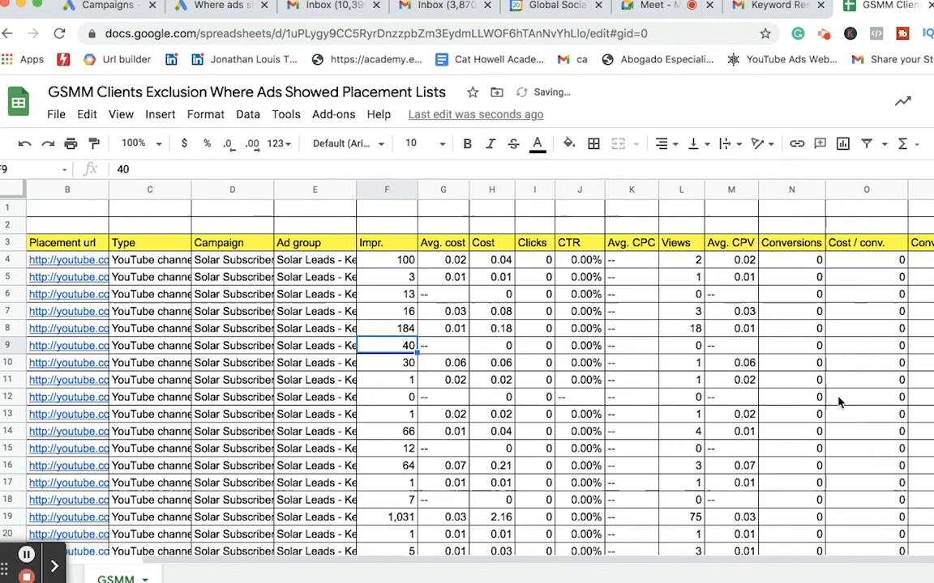
left_click(783, 189)
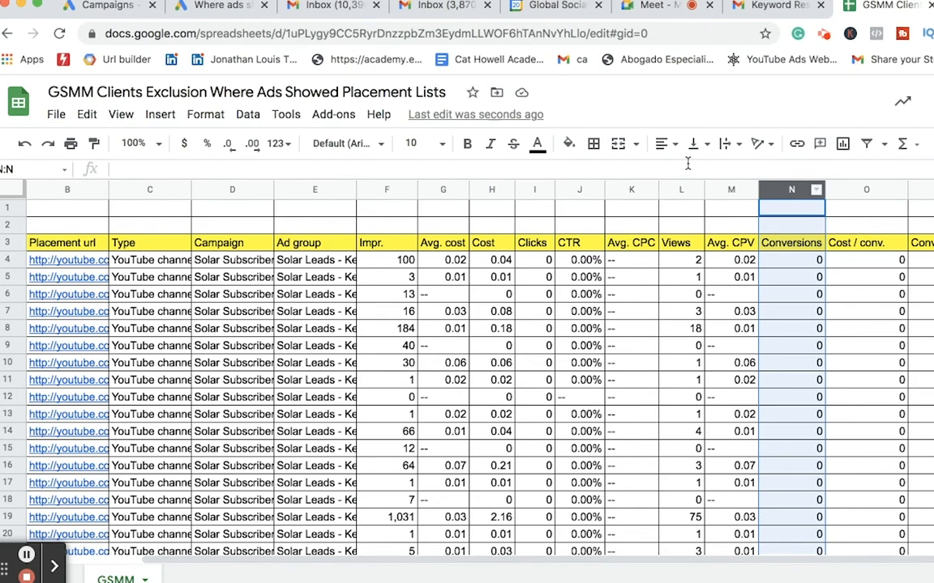
left_click(235, 113)
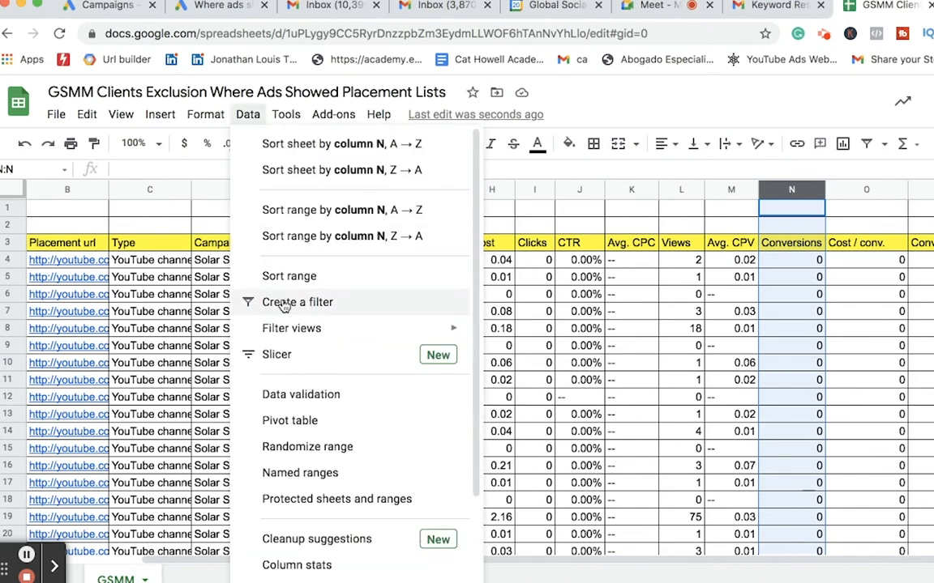
left_click(430, 298)
Step: Filter the Conversions column by values to show only 1, 2, 3, 9, 18, 340, 405 and 754
left_click(816, 210)
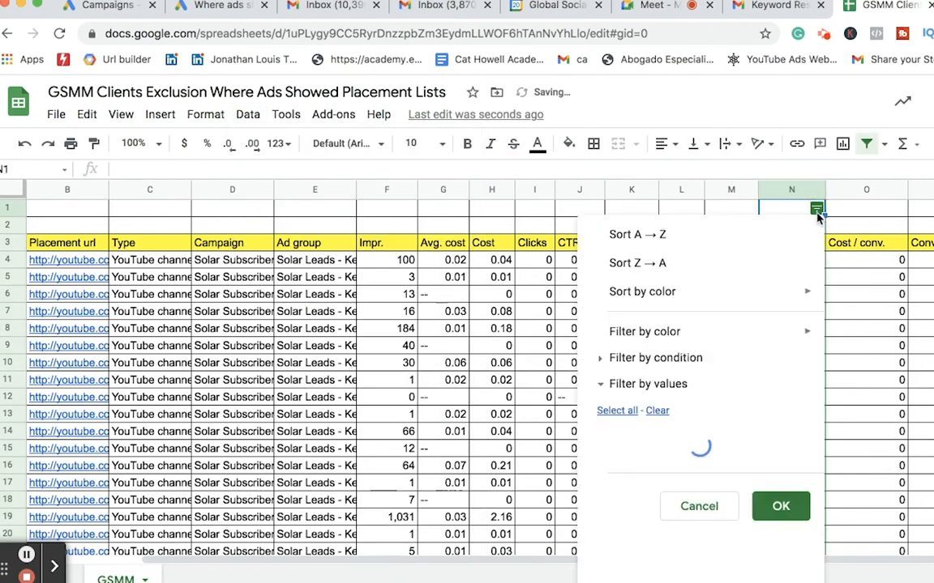
left_click(658, 410)
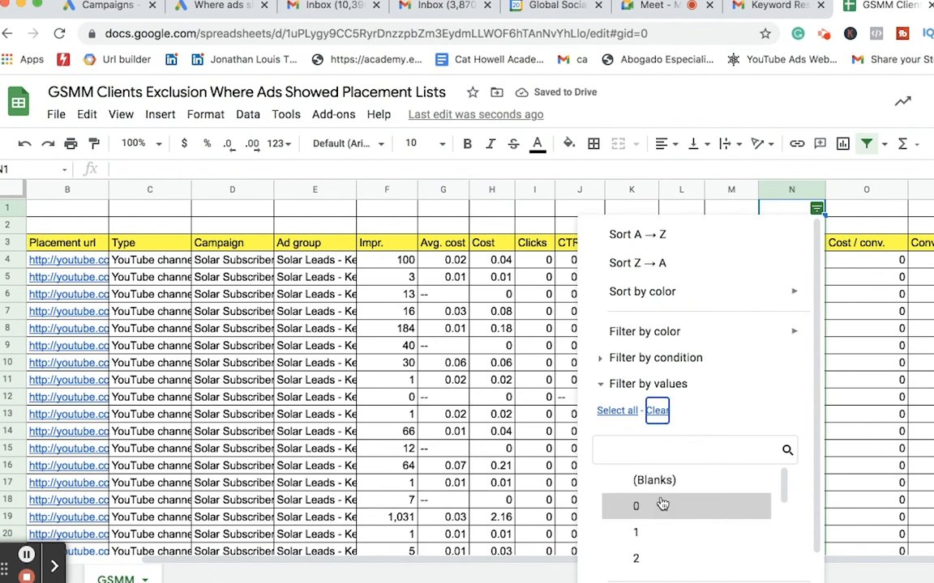
left_click(660, 526)
scroll(664, 521, "down", 1)
left_click(665, 519)
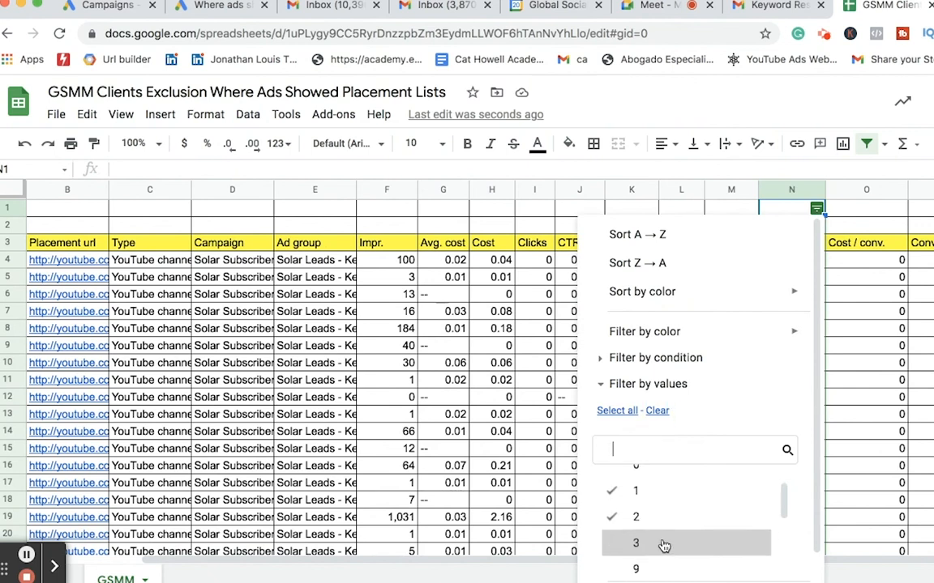
left_click(663, 544)
left_click(662, 567)
scroll(675, 529, "down", 2)
left_click(673, 491)
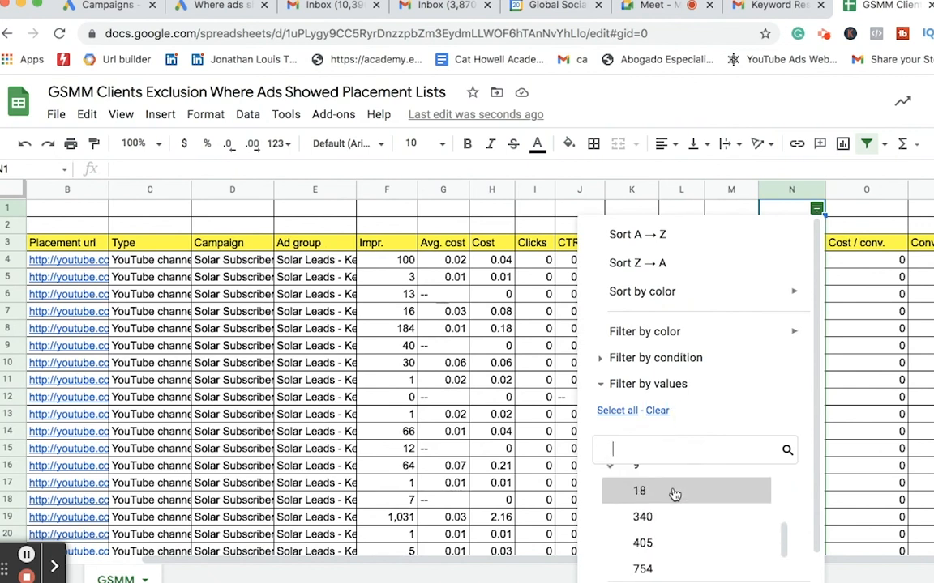
left_click(673, 518)
left_click(672, 544)
left_click(673, 569)
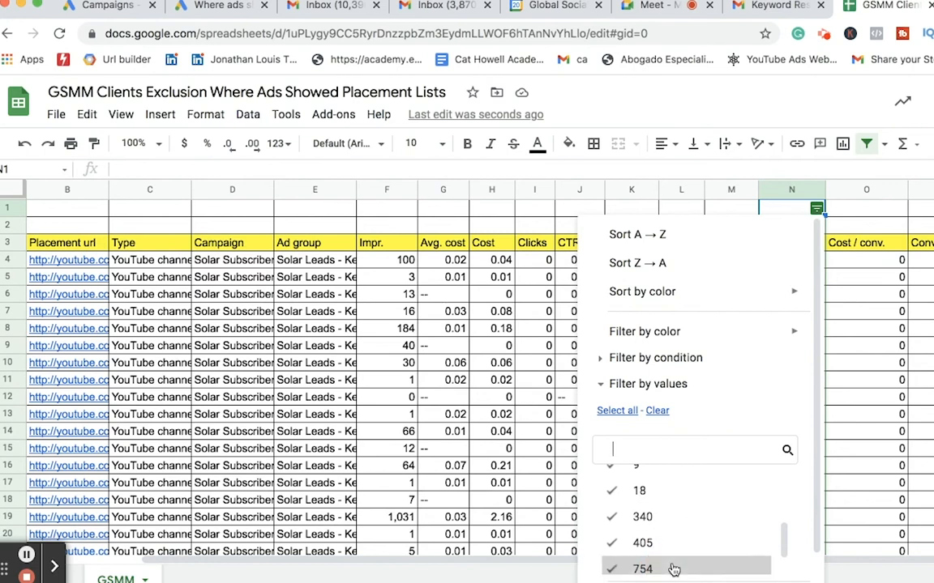
scroll(697, 547, "down", 1)
scroll(734, 383, "down", 1)
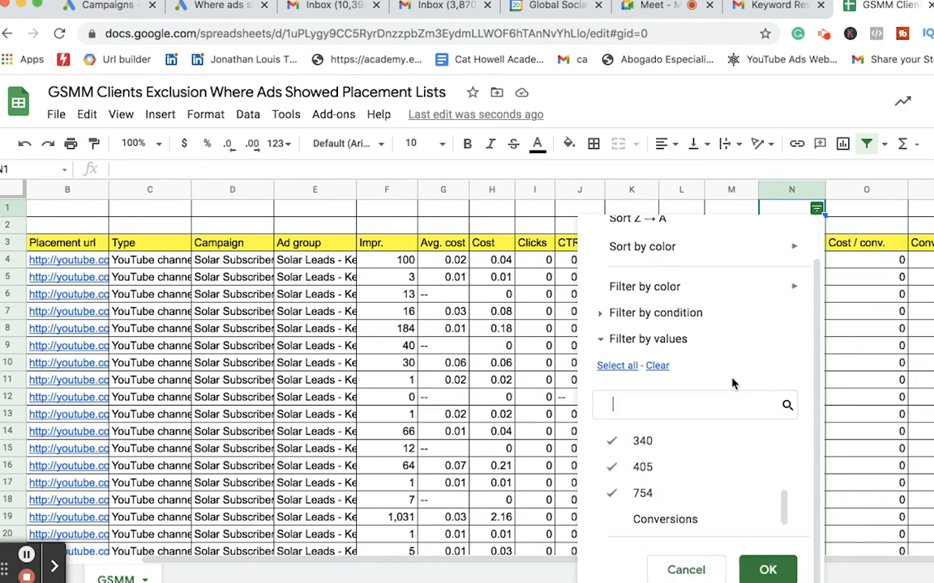
left_click(768, 571)
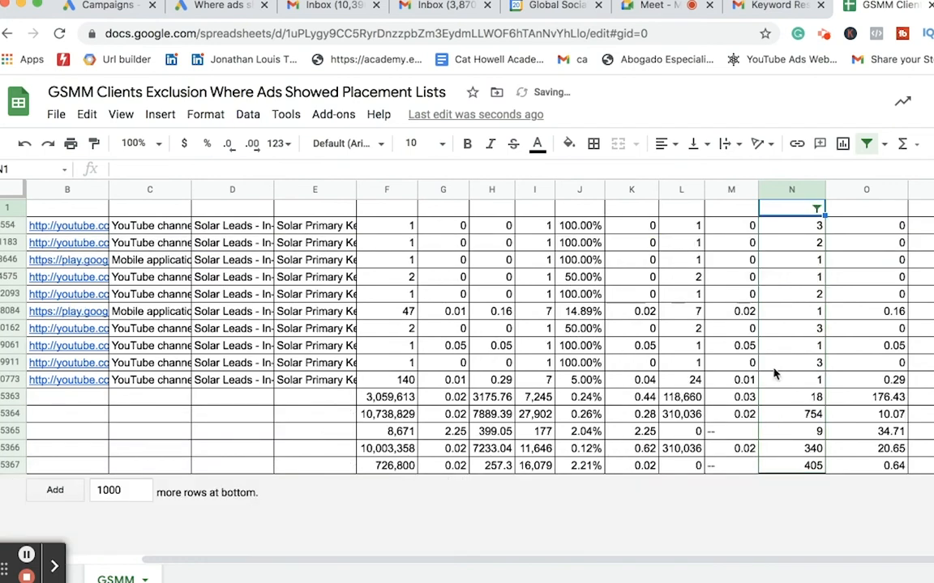
Step: Copy the filtered placement rows from 554 (123 GO! GOLD Thai) through 30773 (Pinkfong Baby Shark), excluding the totals, and add a new blank sheet
left_click(792, 363)
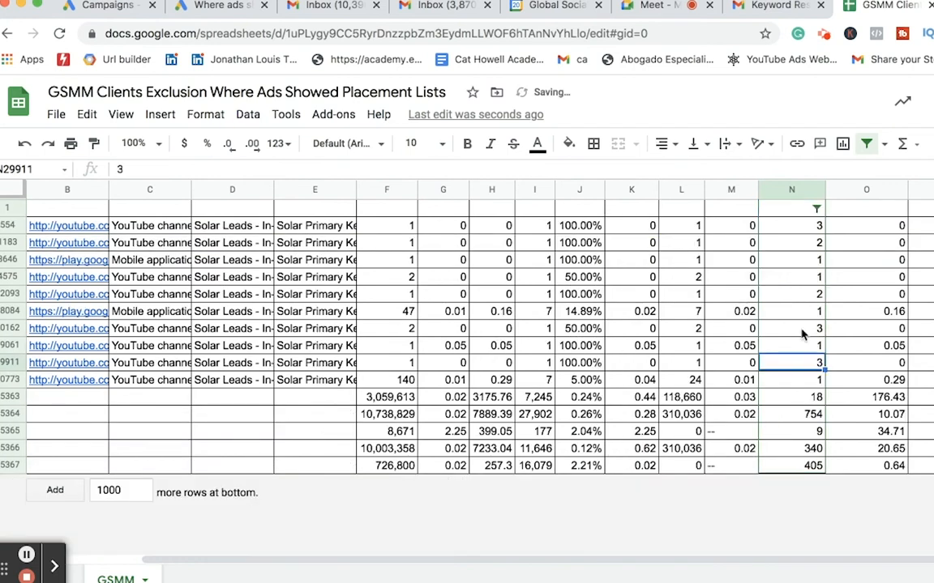
left_click(919, 313)
scroll(800, 358, "left", 5)
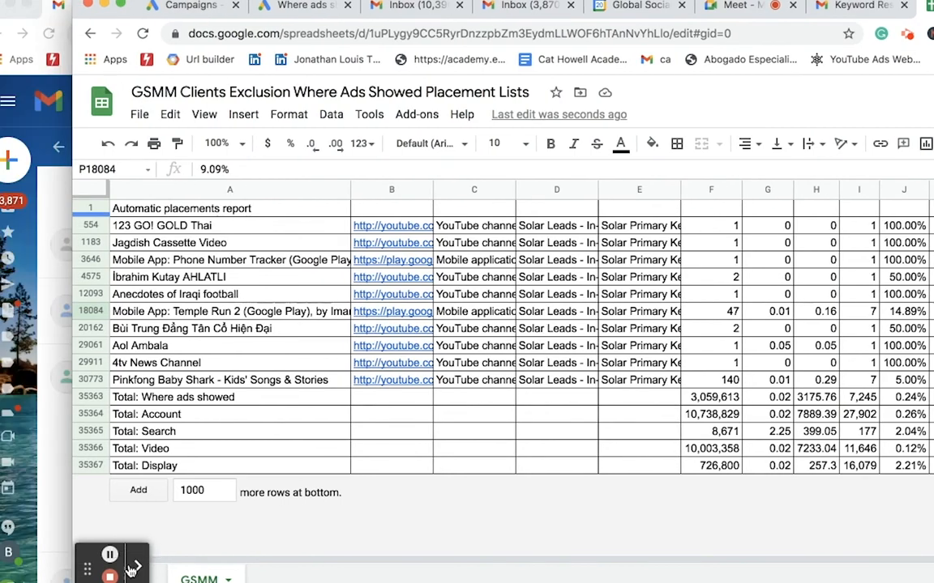
left_click_drag(94, 577, 846, 572)
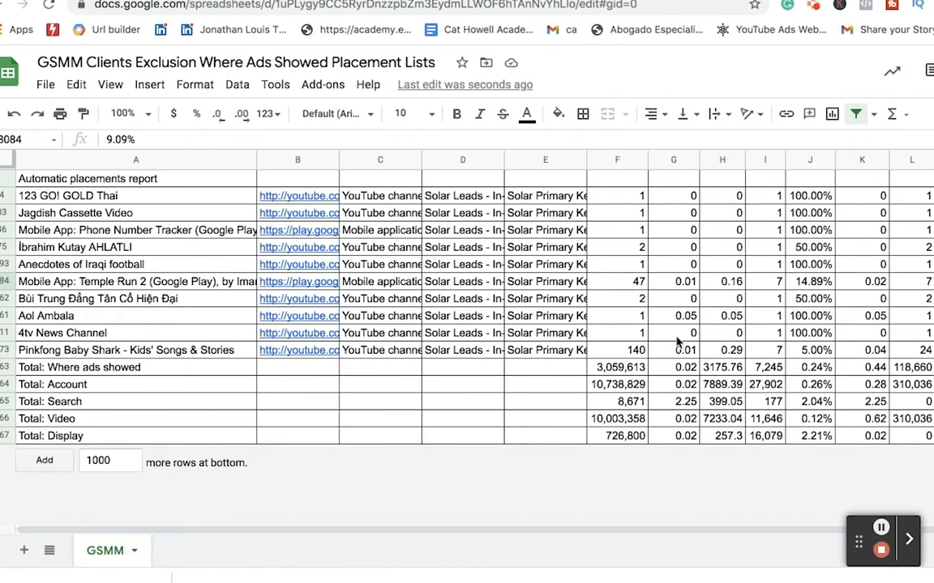
left_click(762, 317)
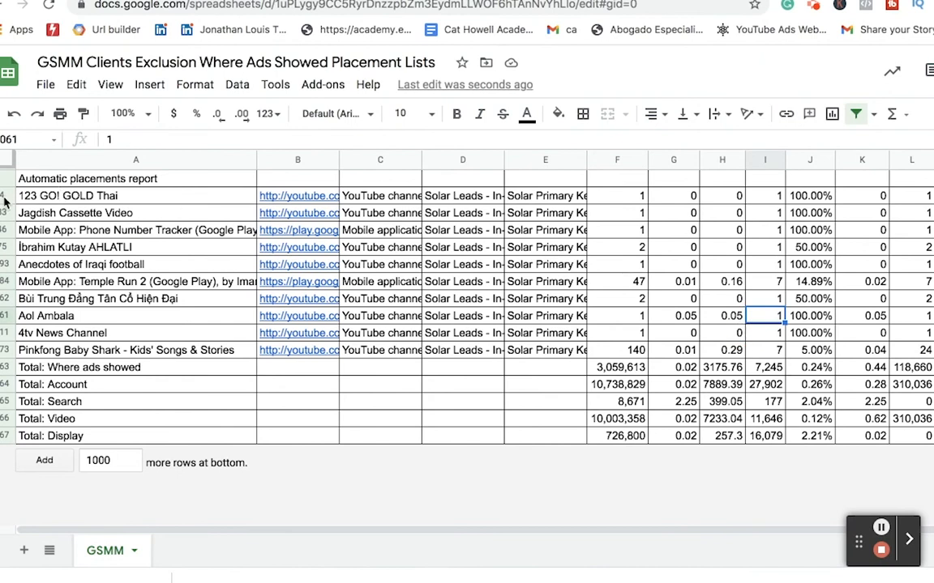
left_click_drag(5, 201, 9, 349)
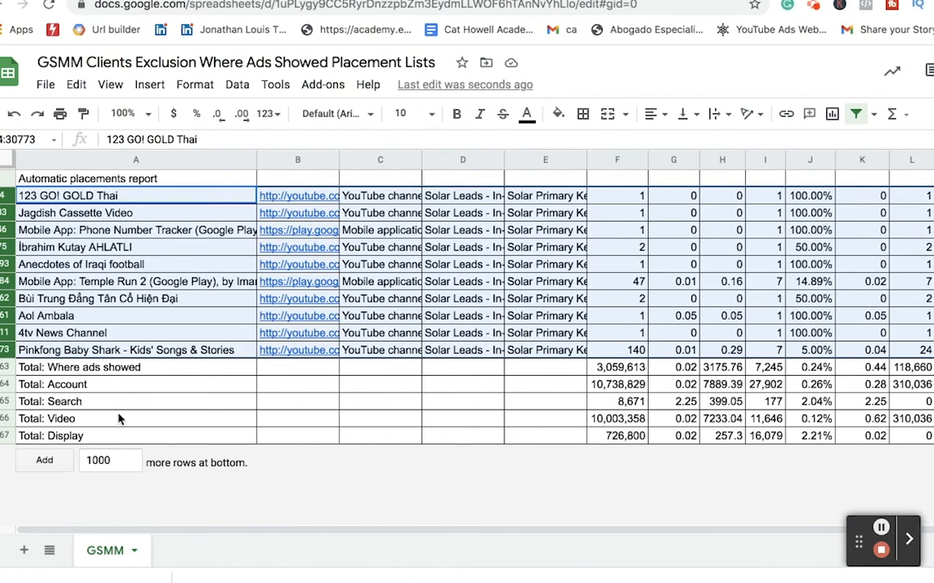
left_click(23, 551)
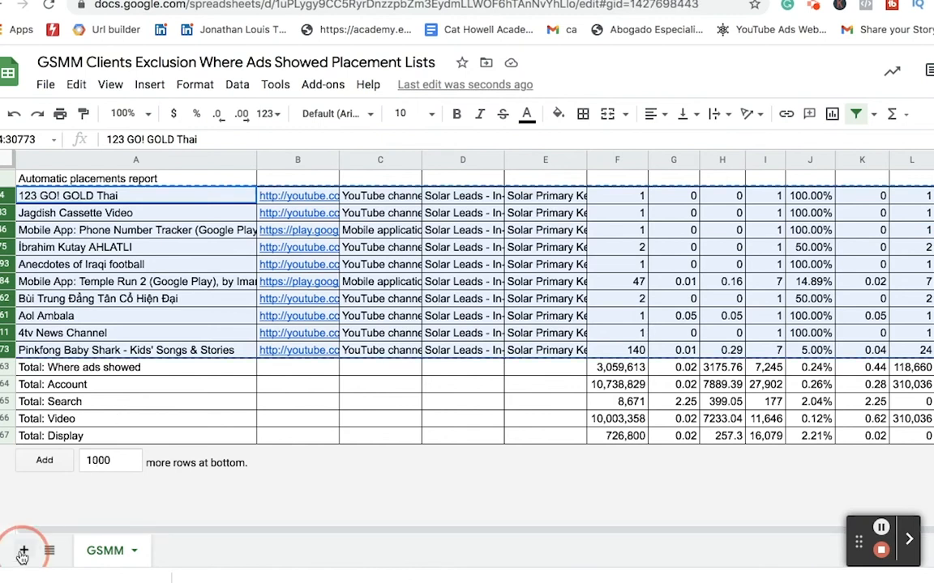
double_click(187, 553)
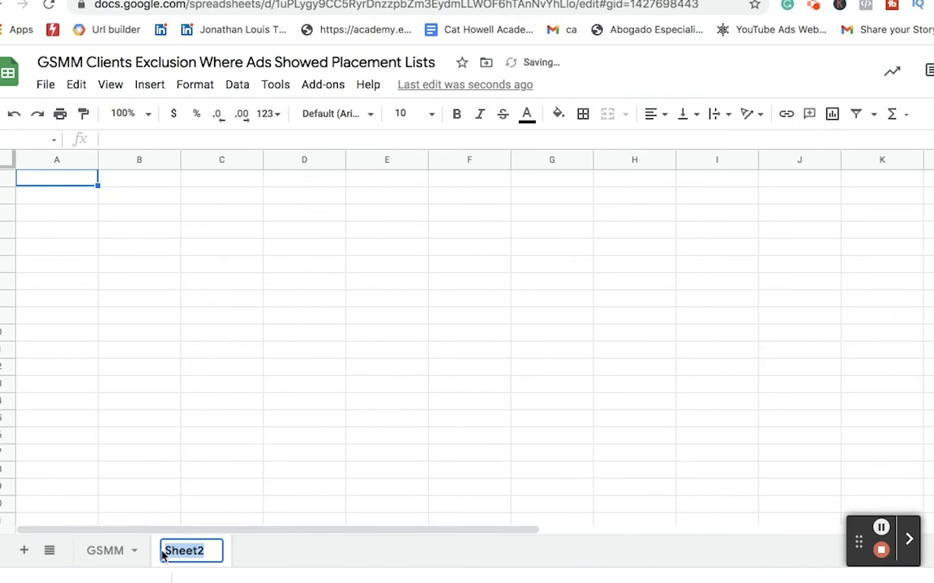
Step: Rename the GSMM sheet as "GSMM Where Ads Showed Raw Data Placements - Solar"
left_click(108, 553)
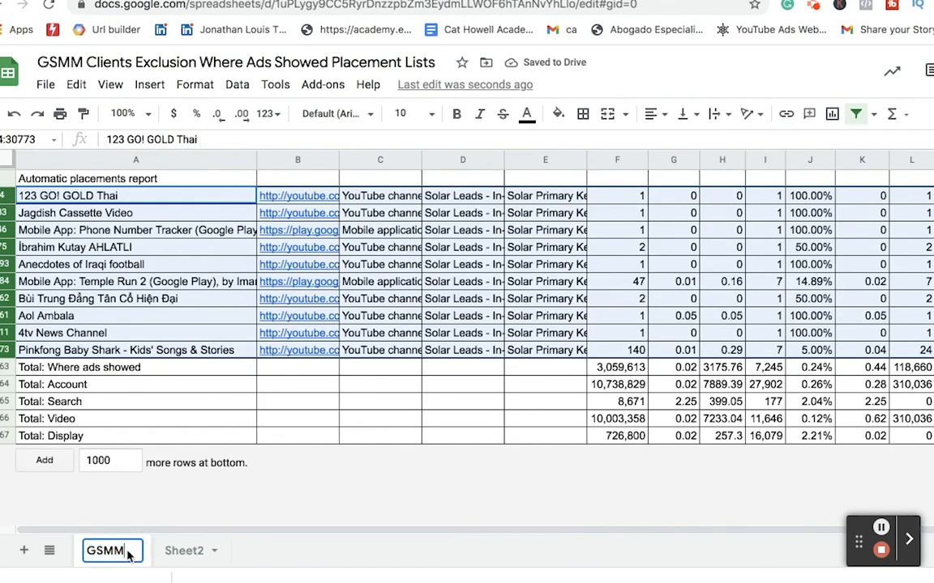
double_click(126, 553)
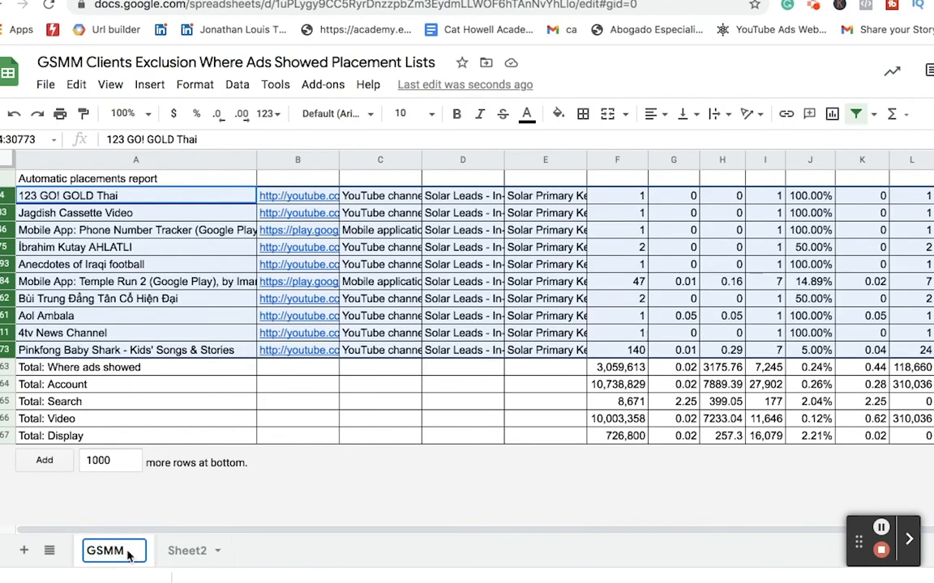
type("Where Ads Showed")
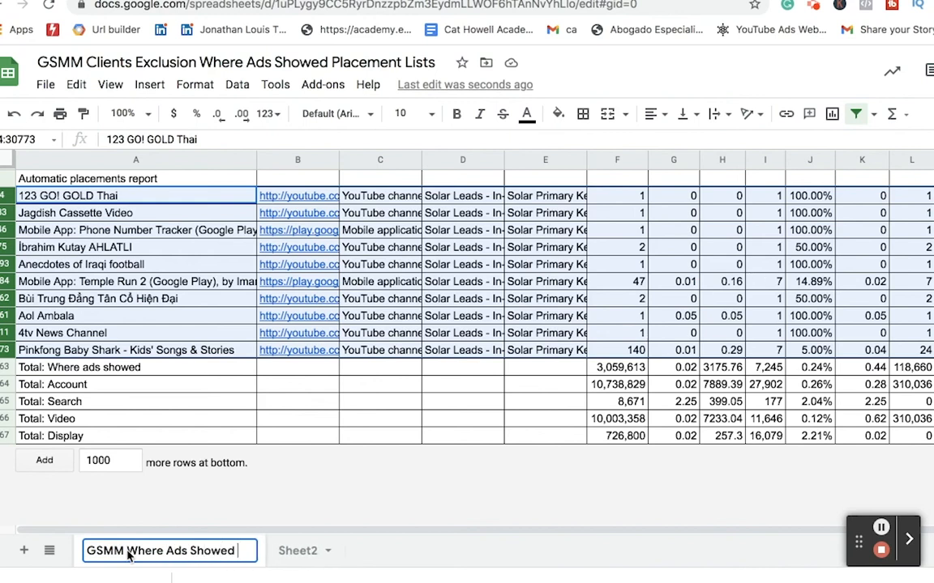
type(" Raw Data")
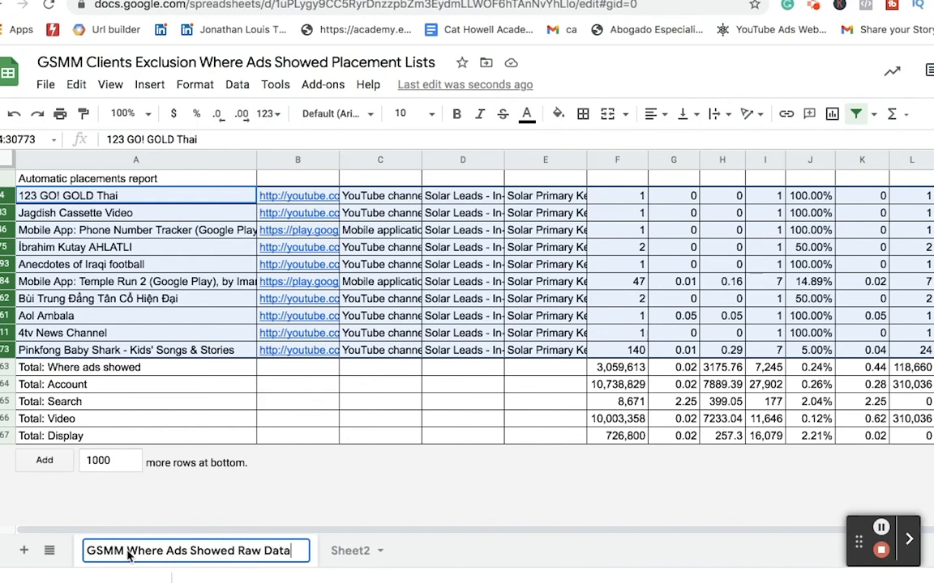
type(" Placements")
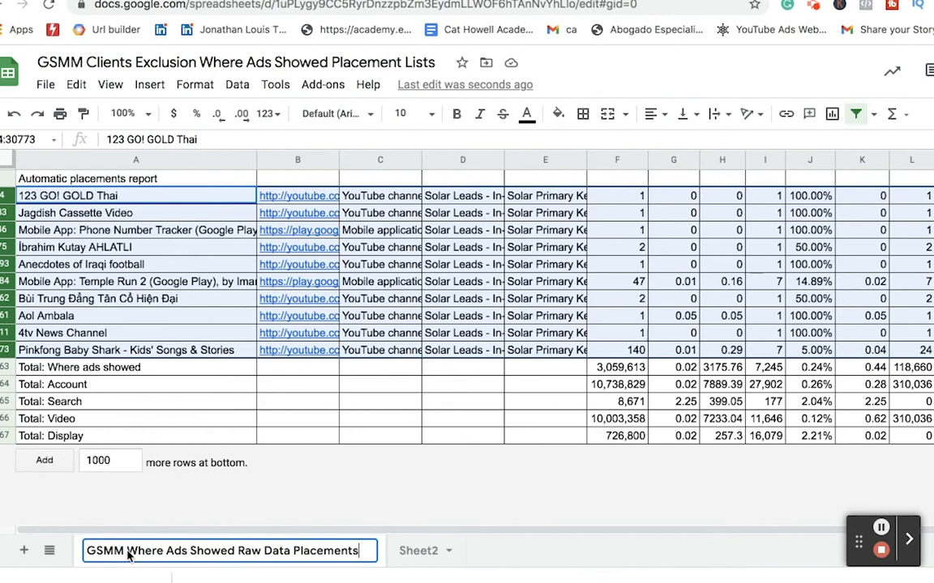
type(" - Solar")
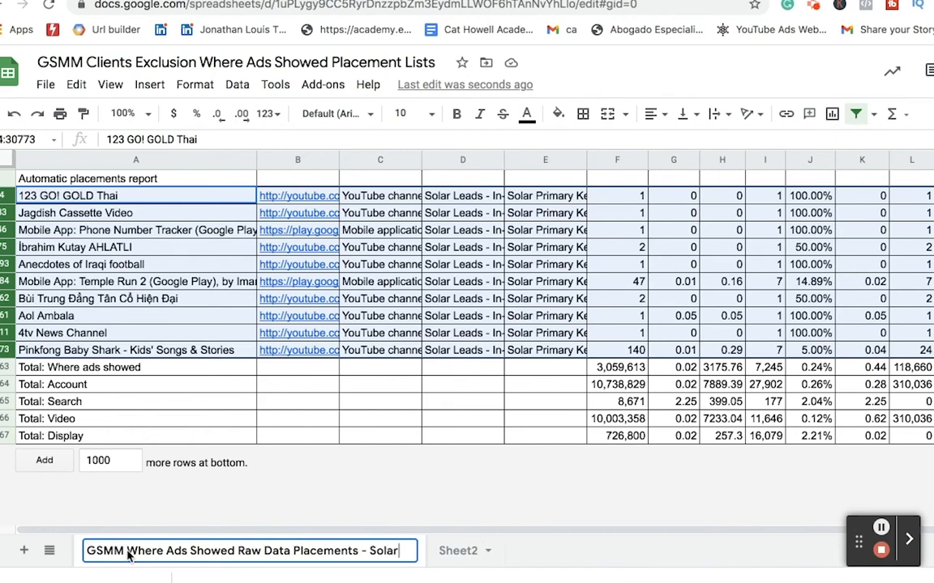
left_click(350, 438)
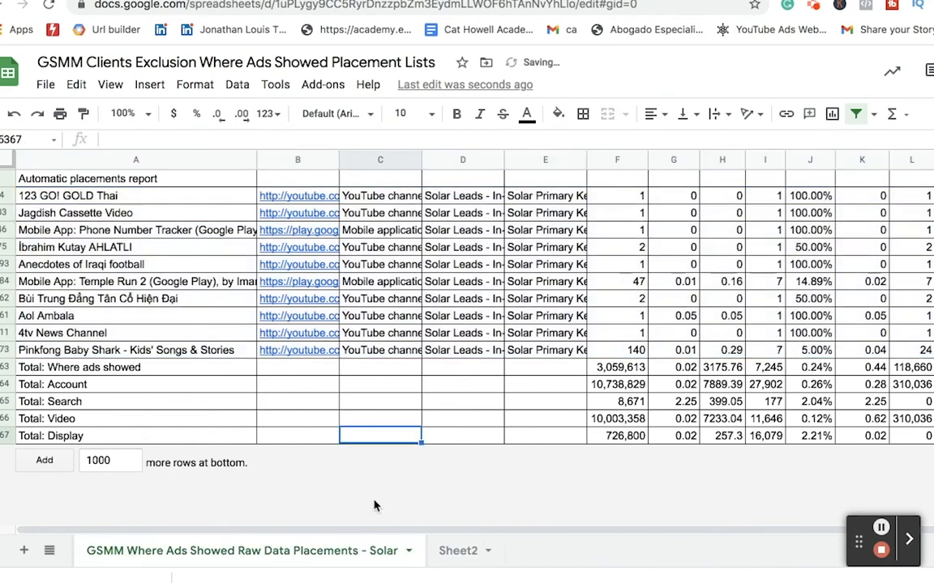
Step: Rename Sheet2 as "Converting Placement"
left_click(457, 553)
double_click(457, 553)
type("P")
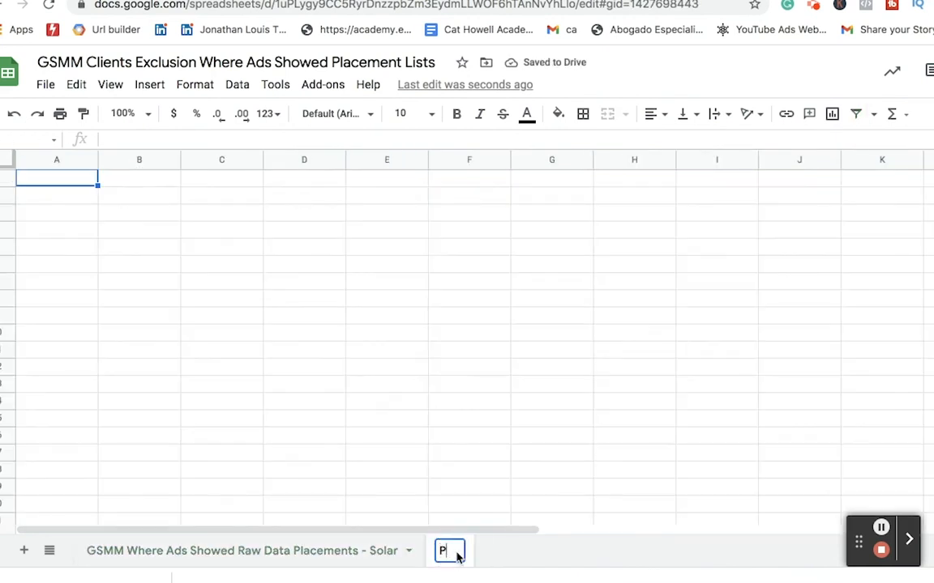
type("lacement")
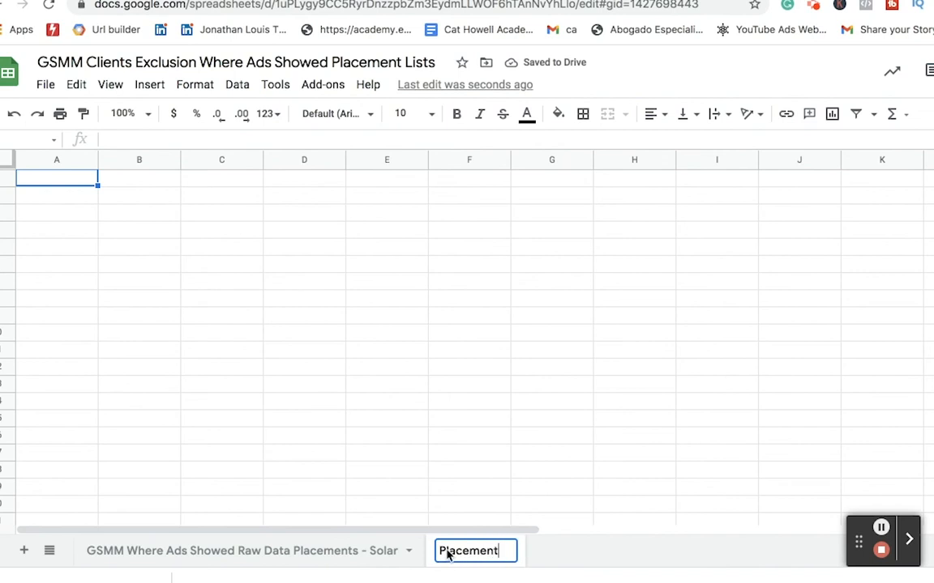
left_click(442, 553)
type("Converting")
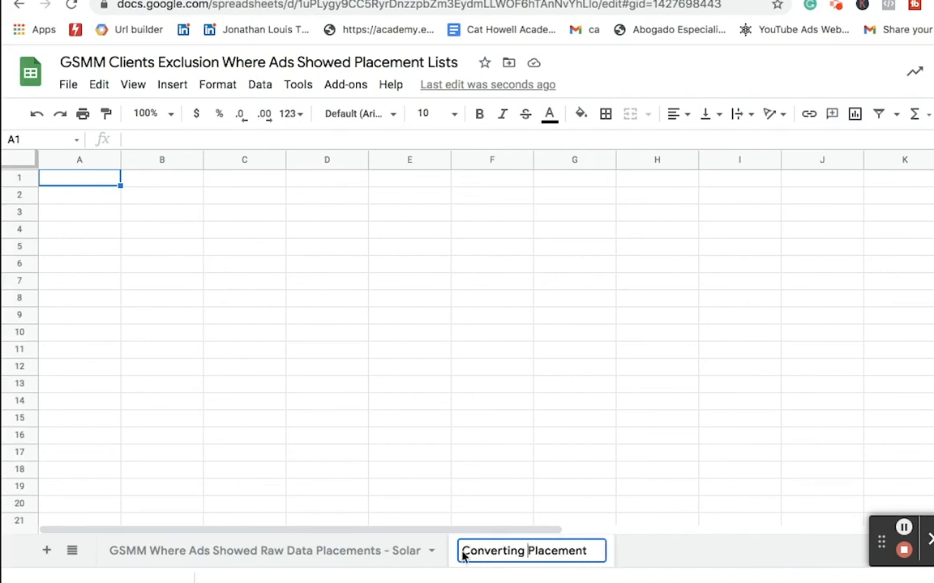
left_click(524, 465)
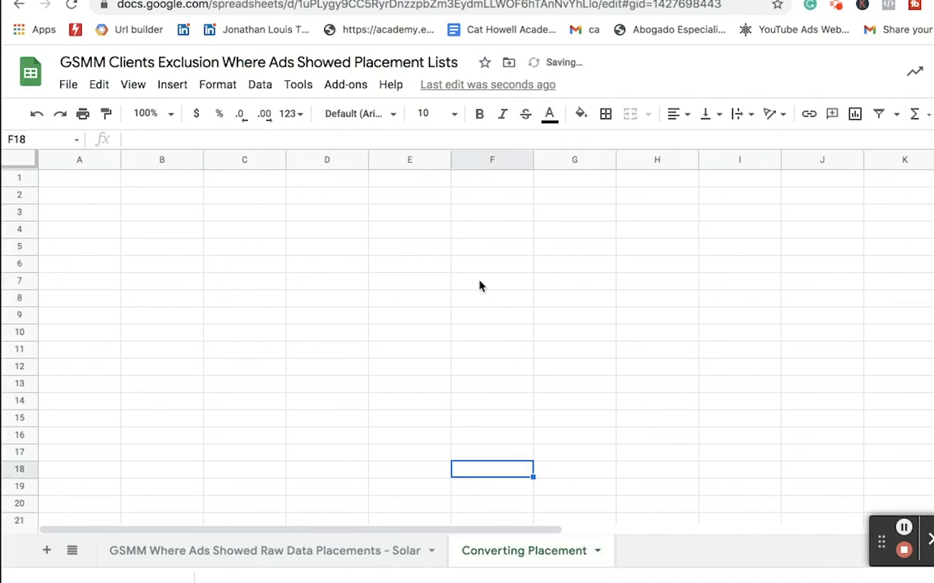
Step: Copy the filtered placement rows 554 through 30773 on the raw data sheet, leaving out the total rows
left_click(163, 555)
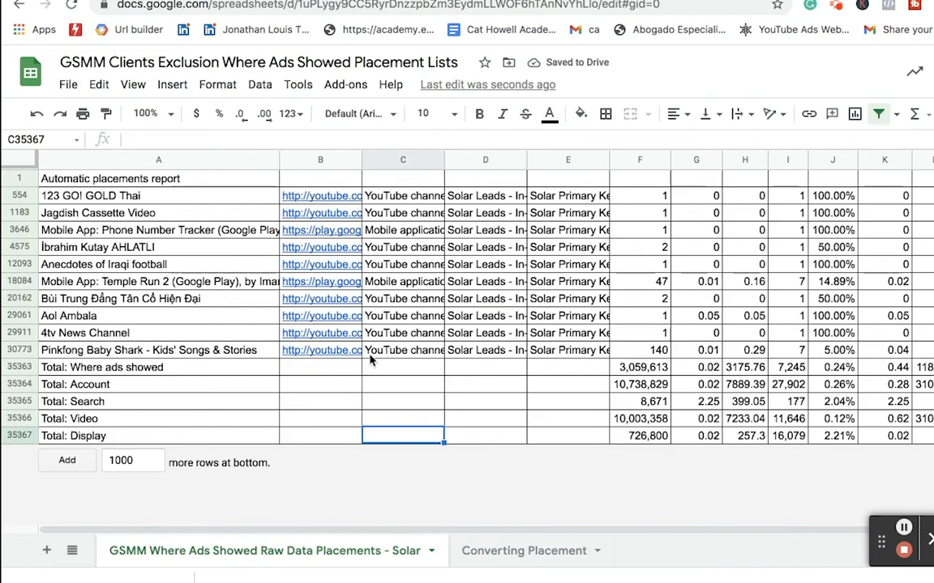
left_click(462, 304)
left_click(20, 195)
left_click(20, 212, "shift")
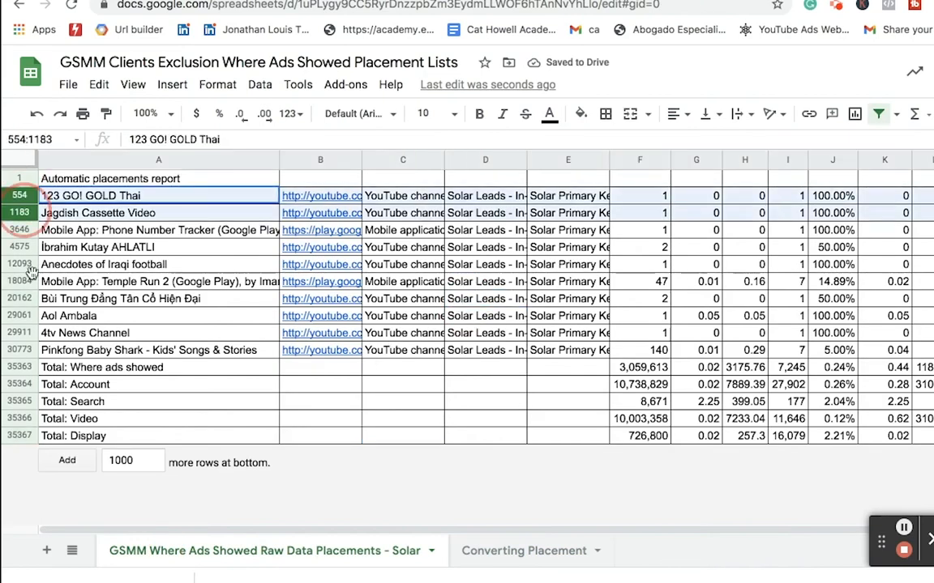
left_click(20, 350, "shift")
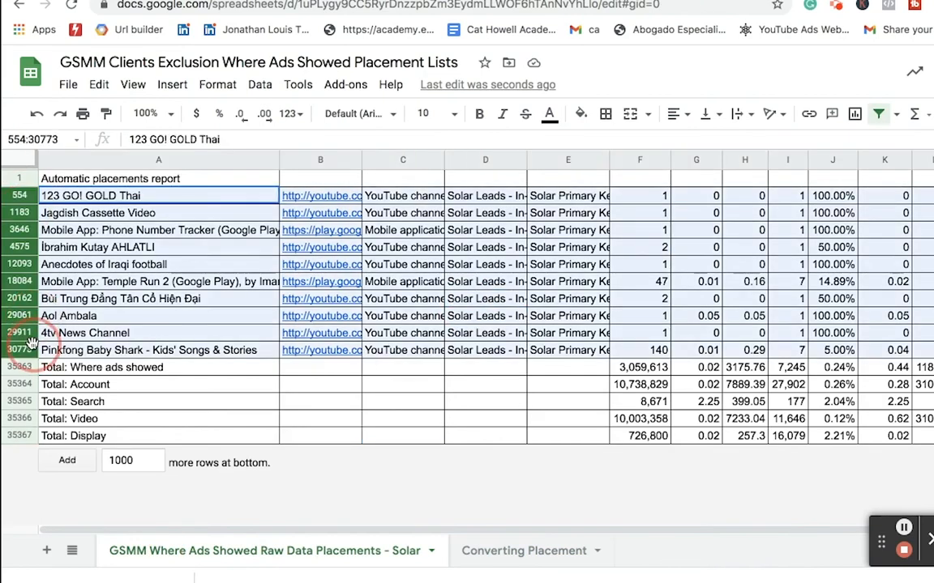
right_click(219, 281)
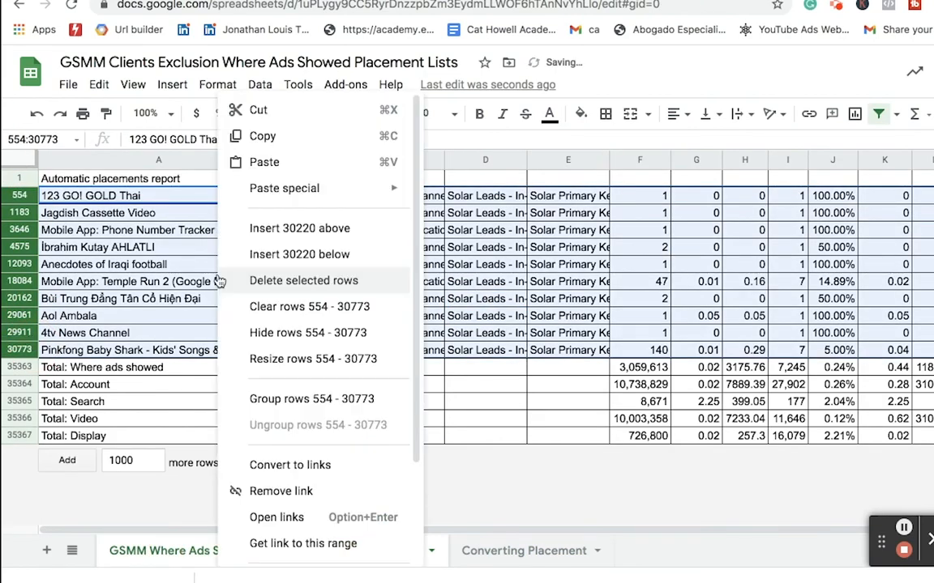
left_click(294, 146)
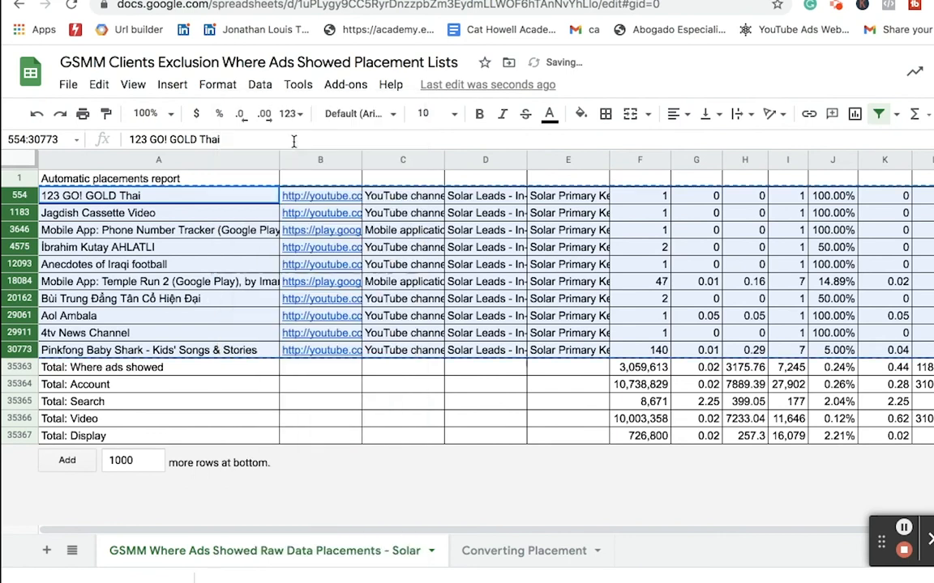
Step: Paste the copied placement rows into the Converting Placement sheet, starting at row 3
left_click(494, 552)
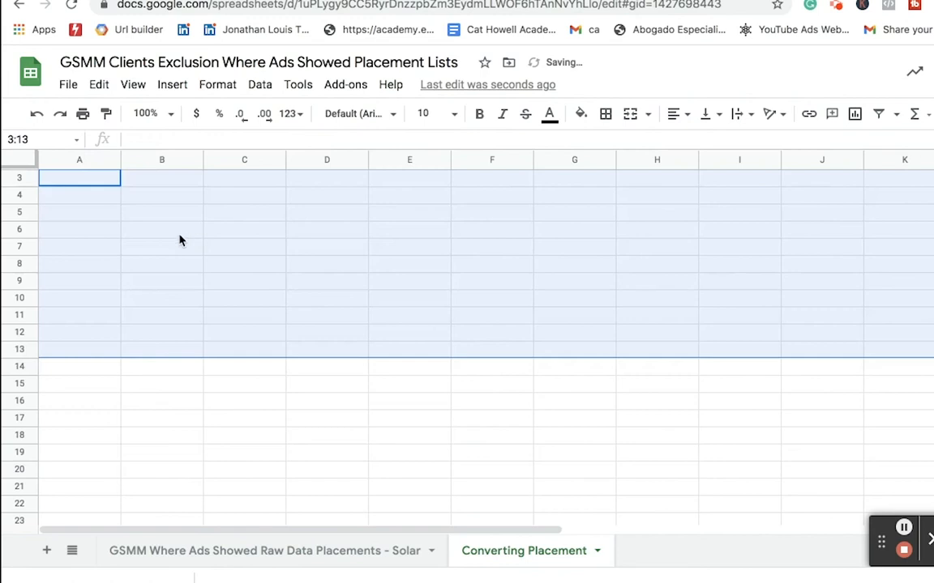
left_click(178, 233)
left_click_drag(26, 180, 26, 361)
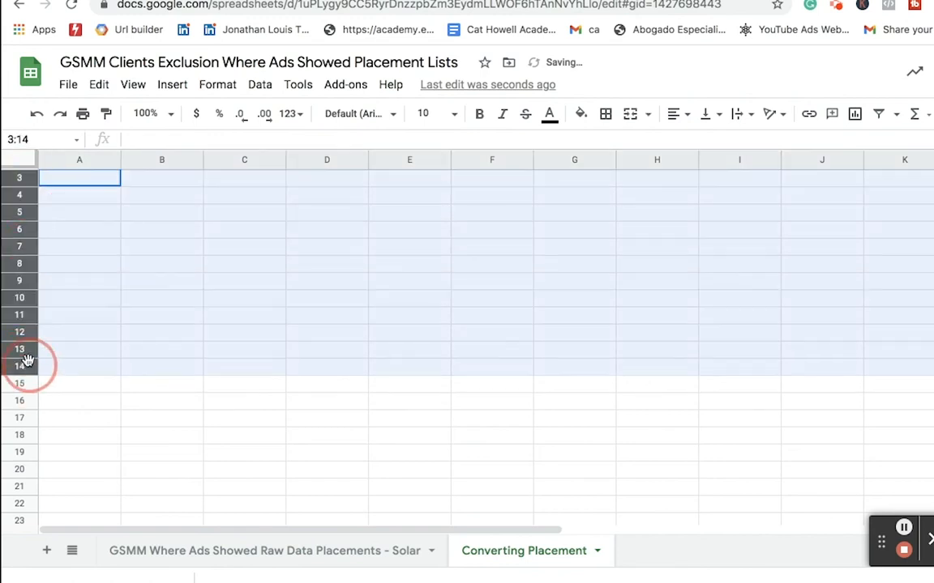
scroll(471, 458, "up", 2)
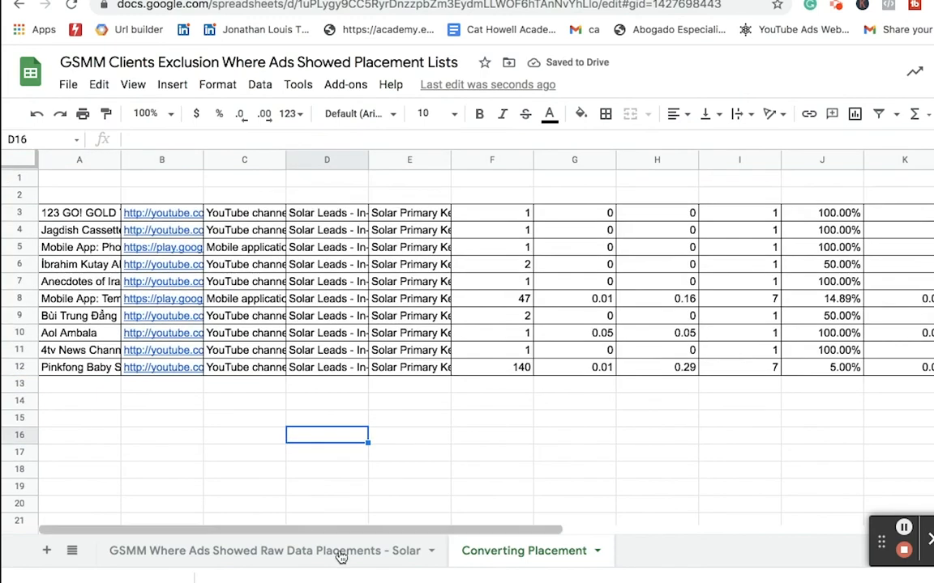
Step: Clear the contents of the filtered converting placement rows 554 through 30773 on the raw data sheet
left_click(341, 558)
left_click(350, 550)
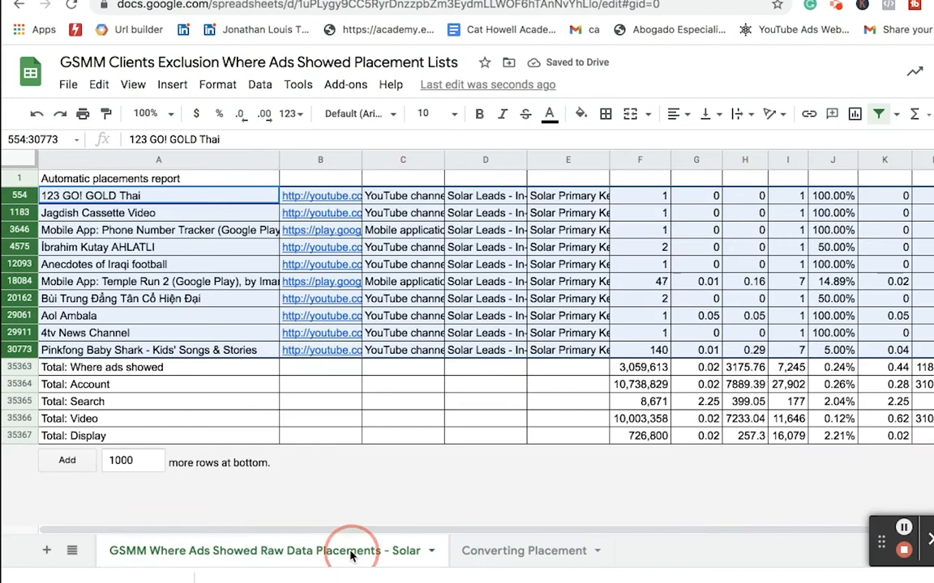
left_click(166, 263)
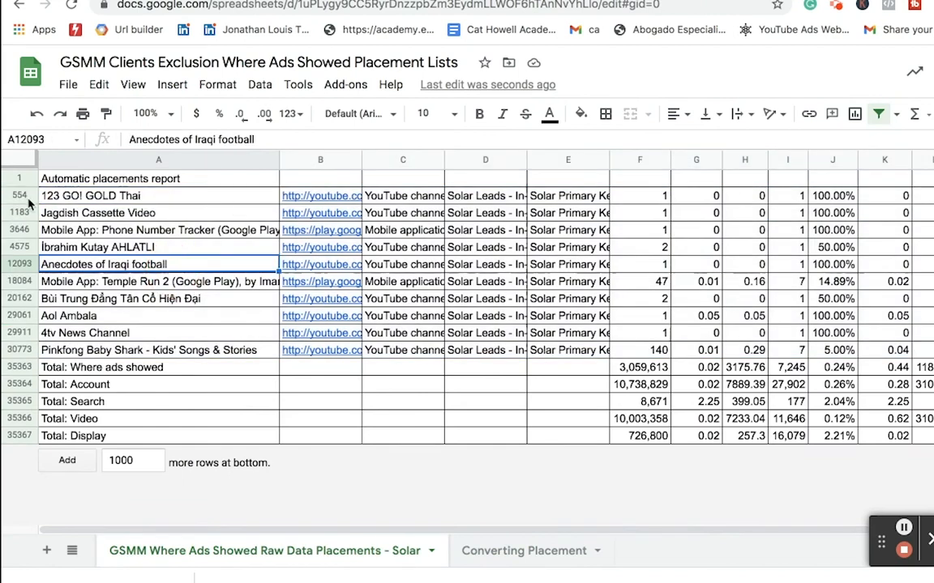
left_click_drag(27, 201, 34, 350)
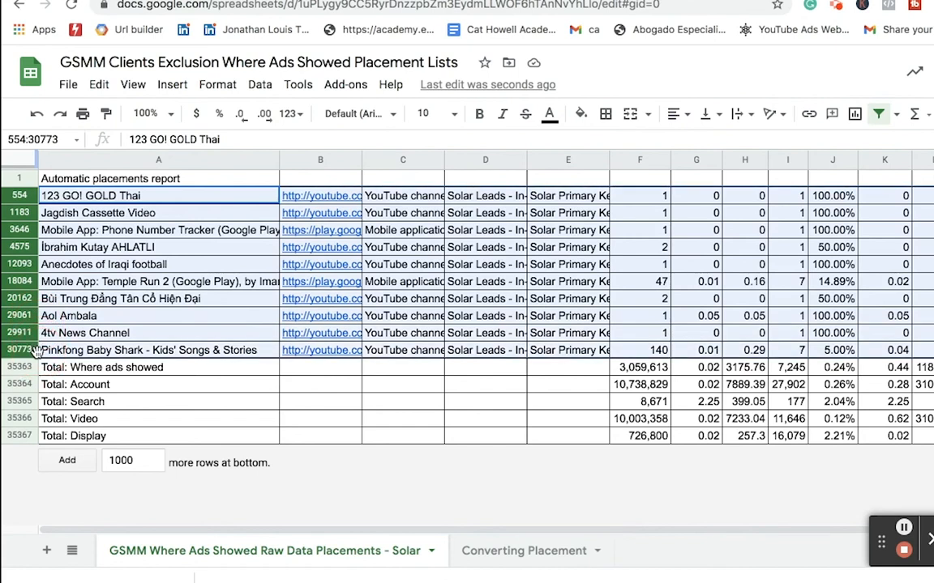
key("Delete")
left_click(517, 285)
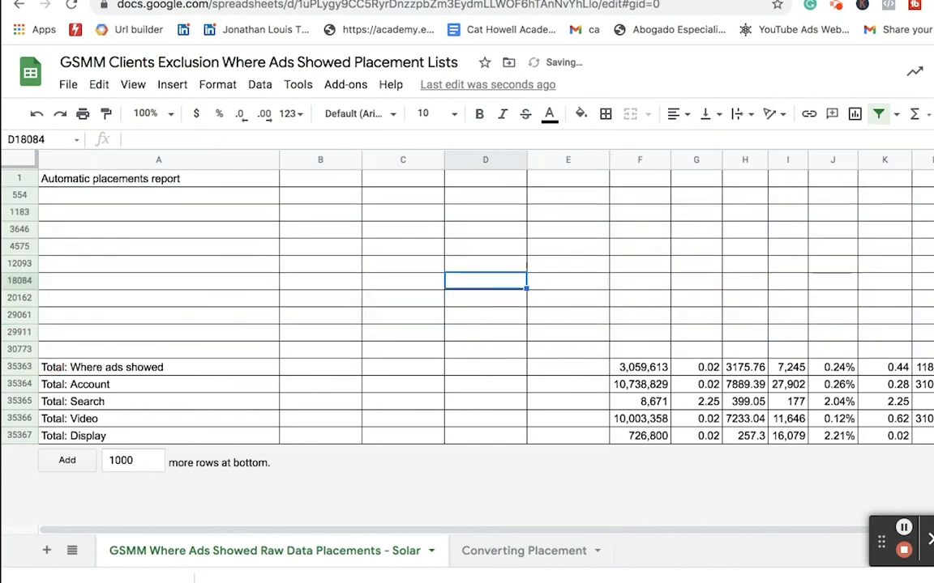
Step: Turn off the filter on column N of the raw data sheet
left_click(932, 160)
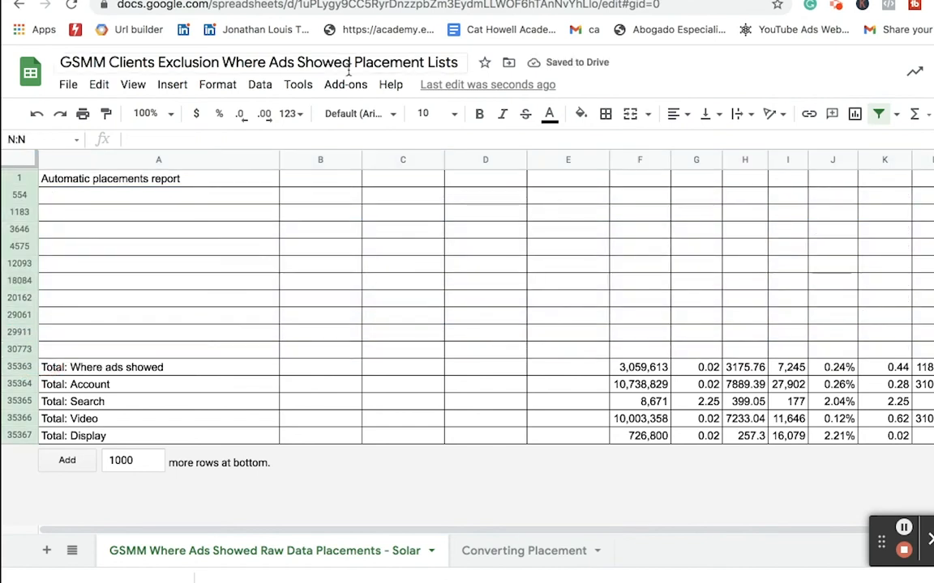
left_click(260, 84)
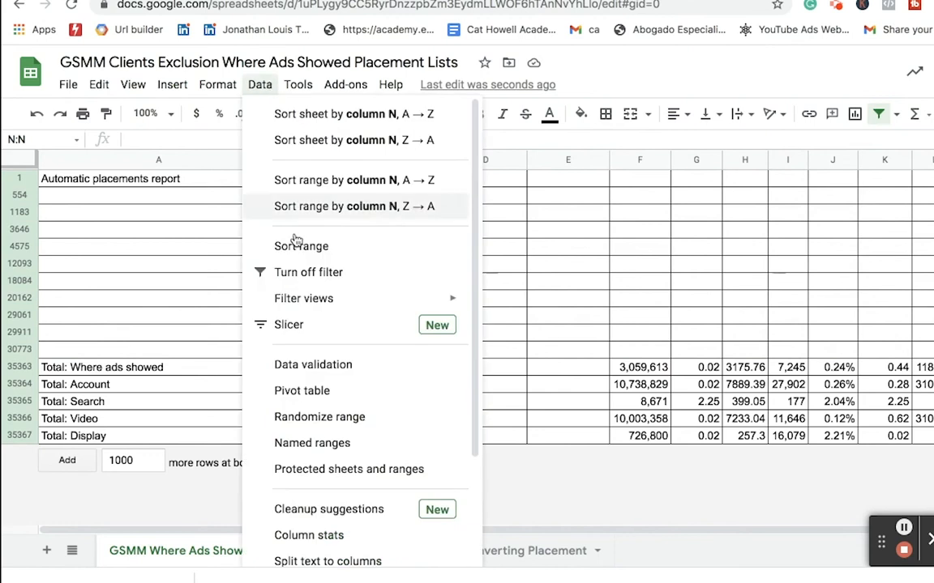
left_click(298, 278)
left_click(393, 365)
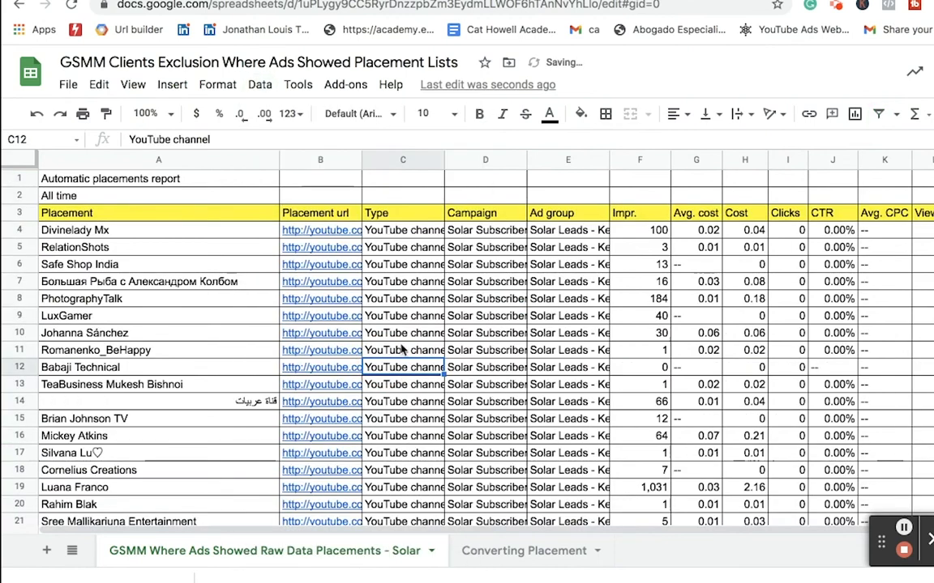
left_click(537, 299)
left_click(187, 268)
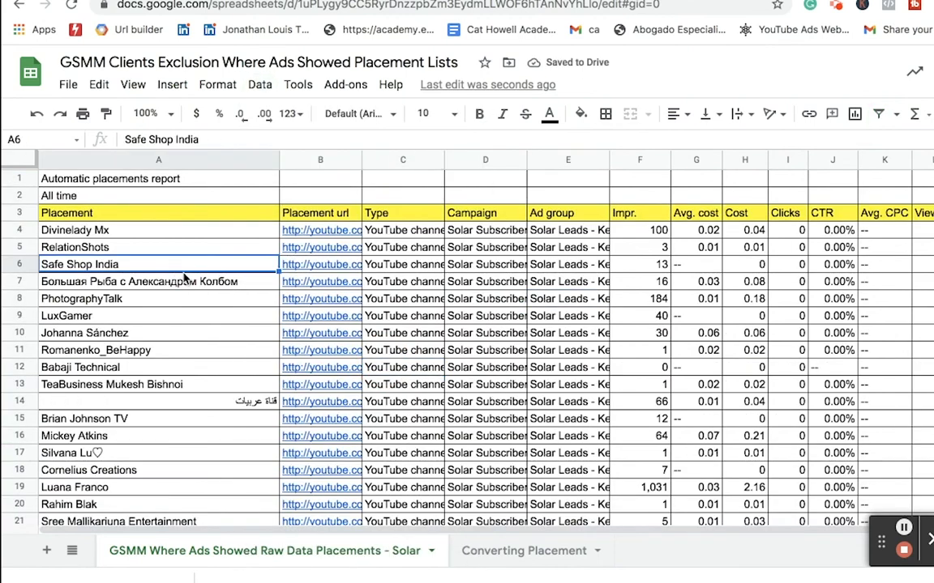
Step: Copy the yellow header row 3 of the raw data sheet into row 2 of the Converting Placement sheet
left_click(503, 560)
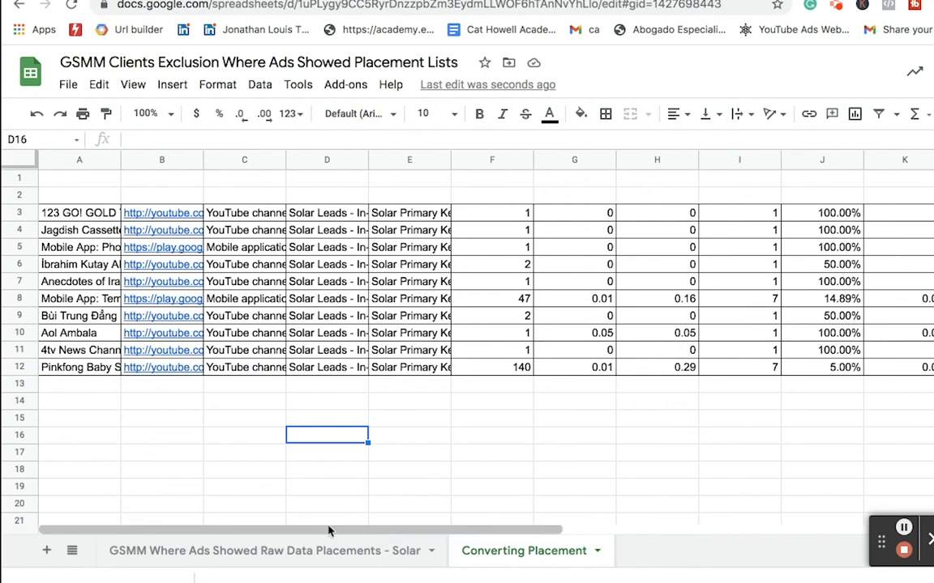
left_click(303, 550)
left_click(21, 212)
key("super+c")
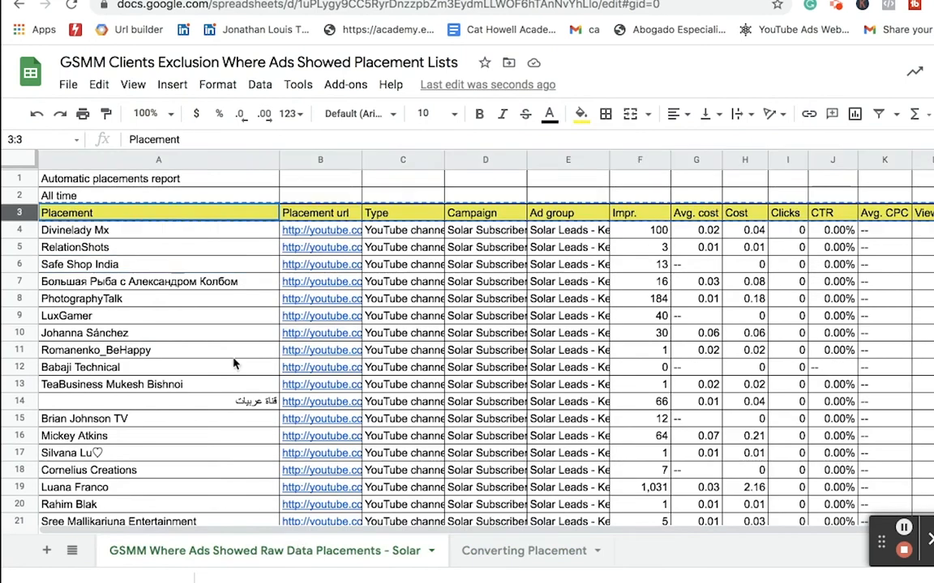
left_click(494, 551)
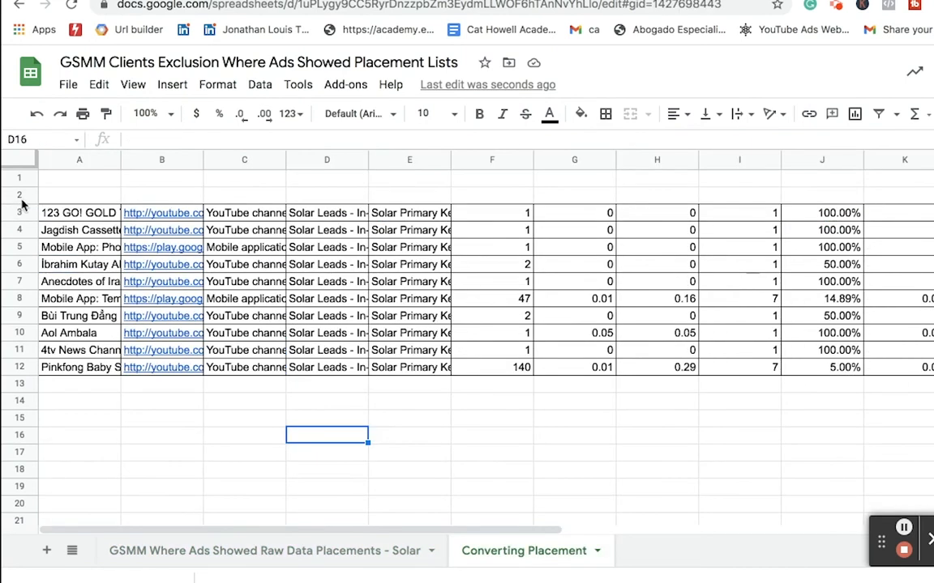
left_click(21, 197)
key("super+v")
left_click(170, 418)
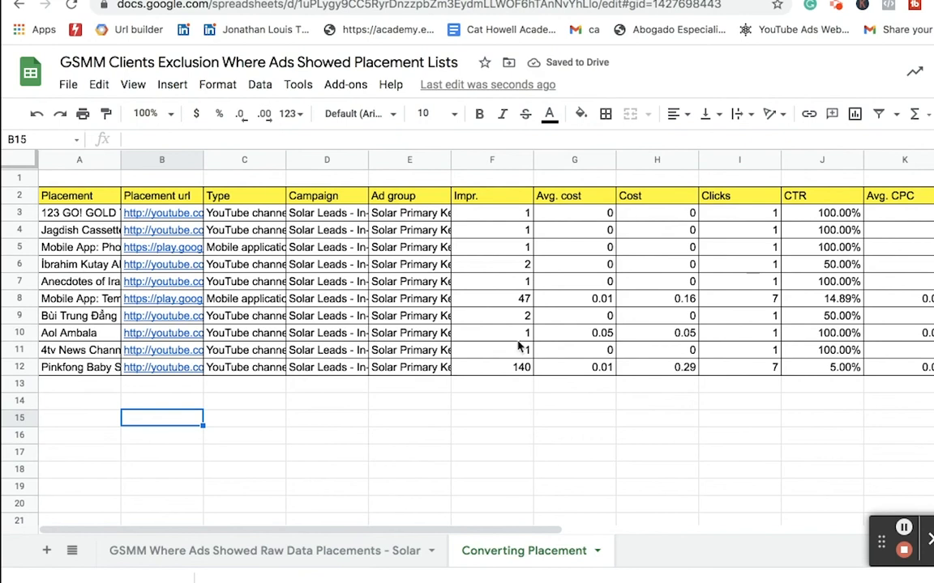
Step: Rename the Converting Placement sheet as "Converting Placement - Keywords"
double_click(580, 551)
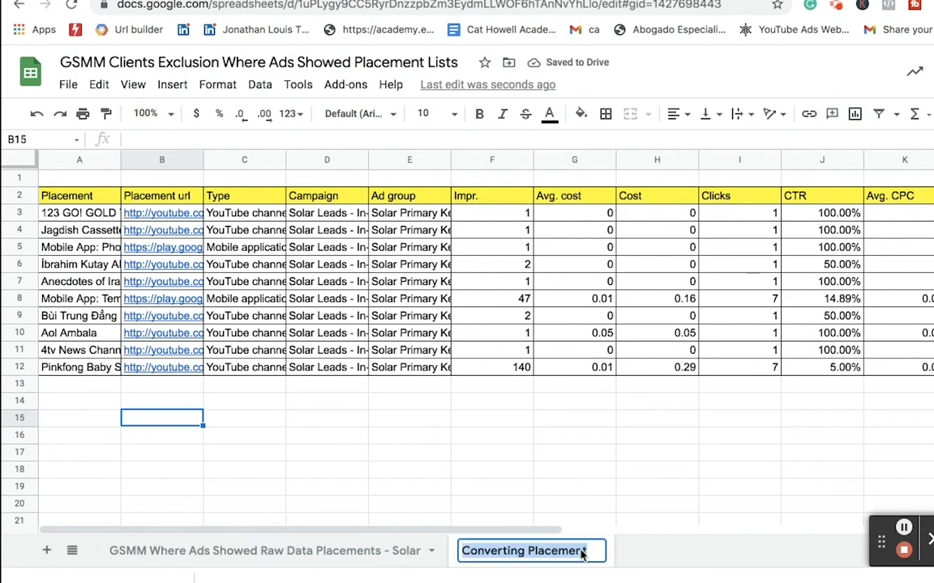
left_click(588, 554)
type("- Keywords")
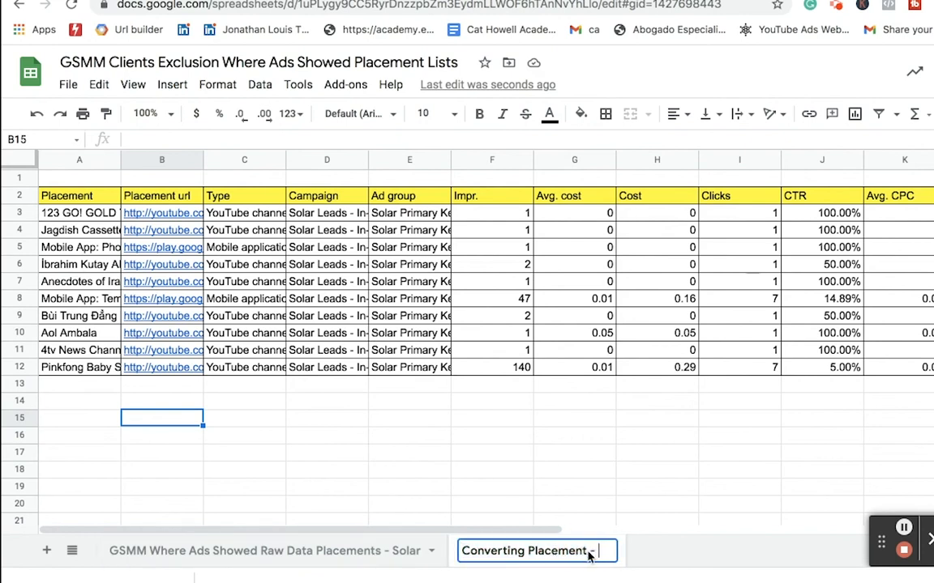
left_click(596, 504)
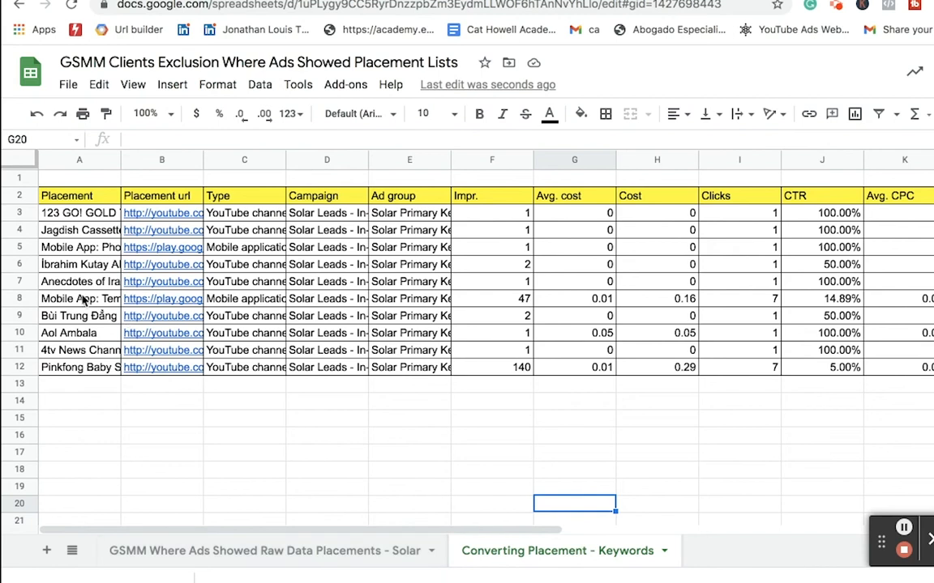
left_click(252, 298)
left_click(274, 252)
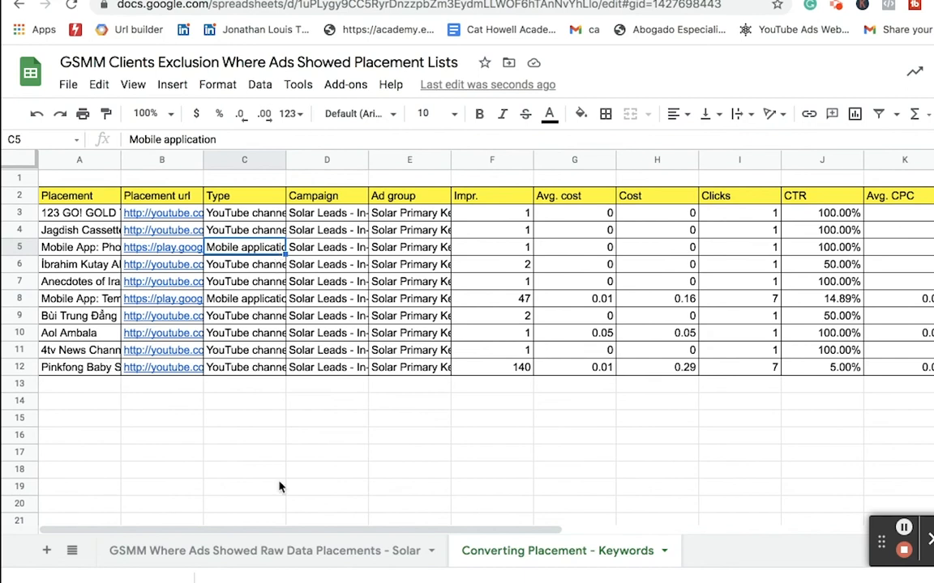
Step: Open the YouTube channel link in the Placement url column of row 7 on the raw data sheet
left_click(300, 552)
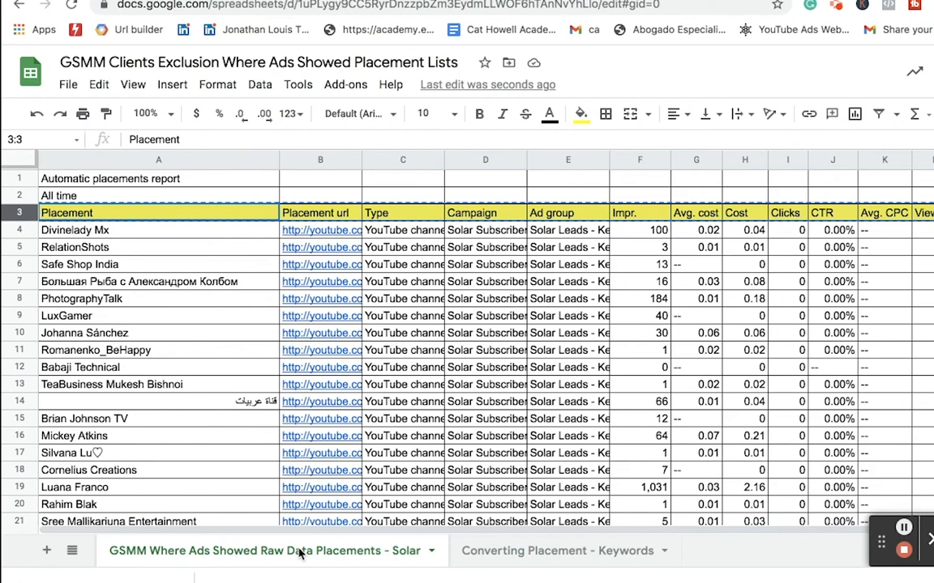
left_click(243, 402)
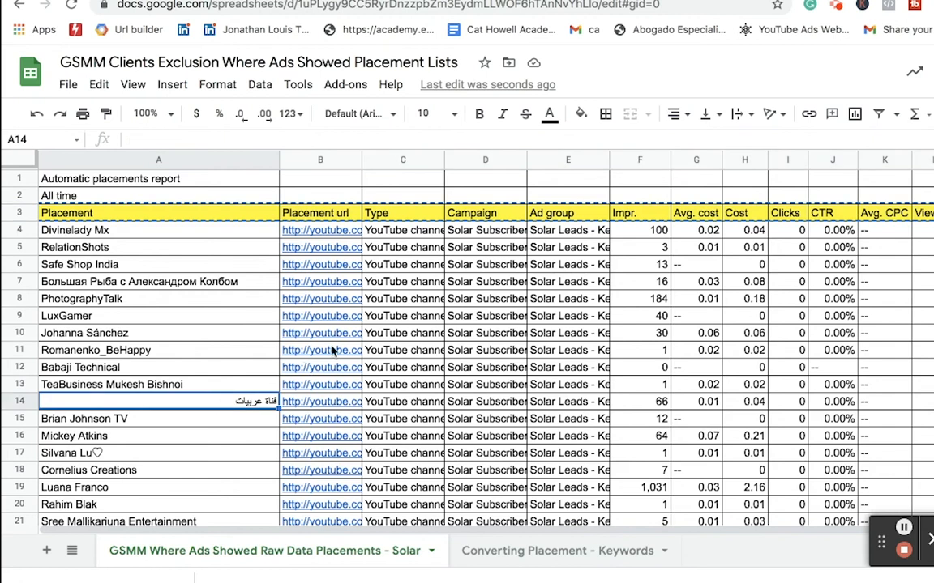
left_click(207, 230)
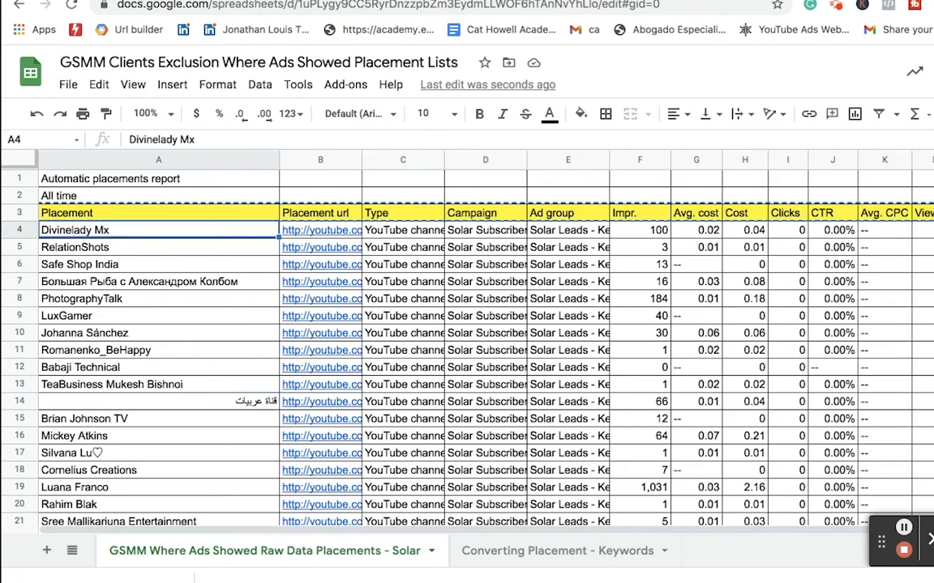
left_click(901, 548)
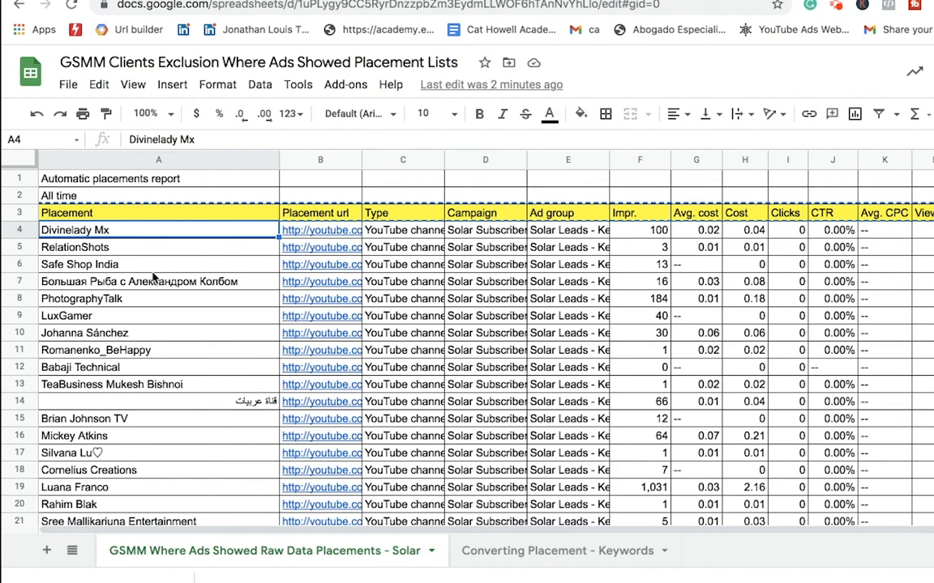
left_click(156, 283)
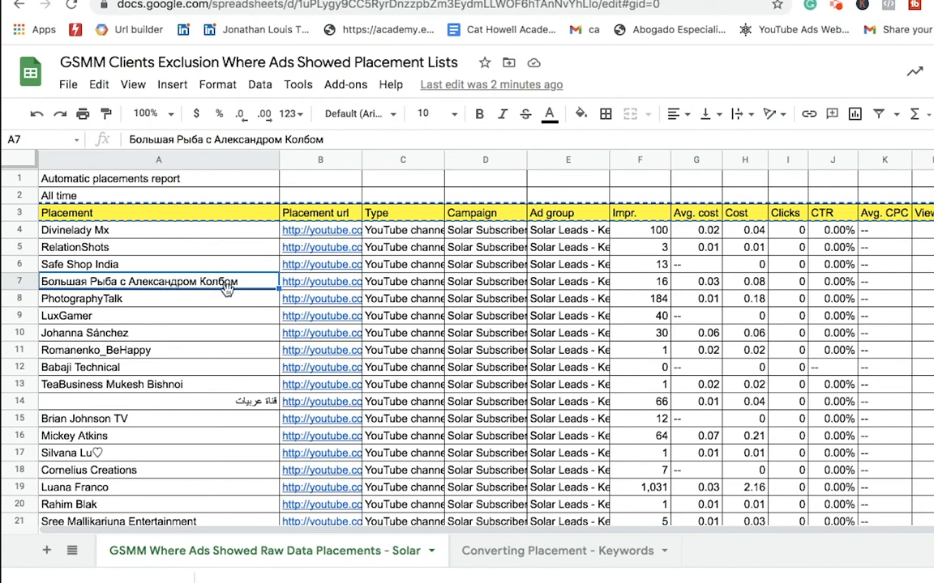
left_click(316, 299)
left_click(328, 289)
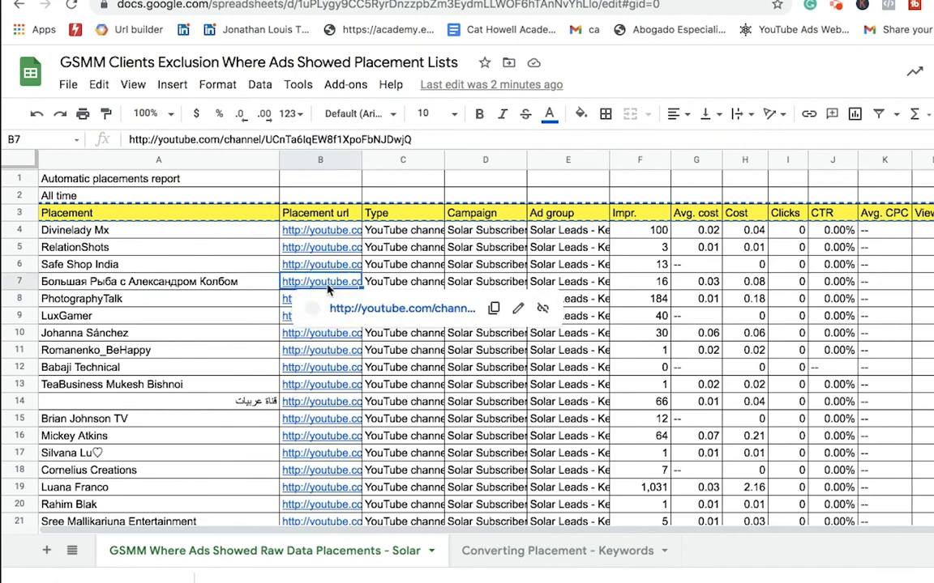
left_click(373, 309)
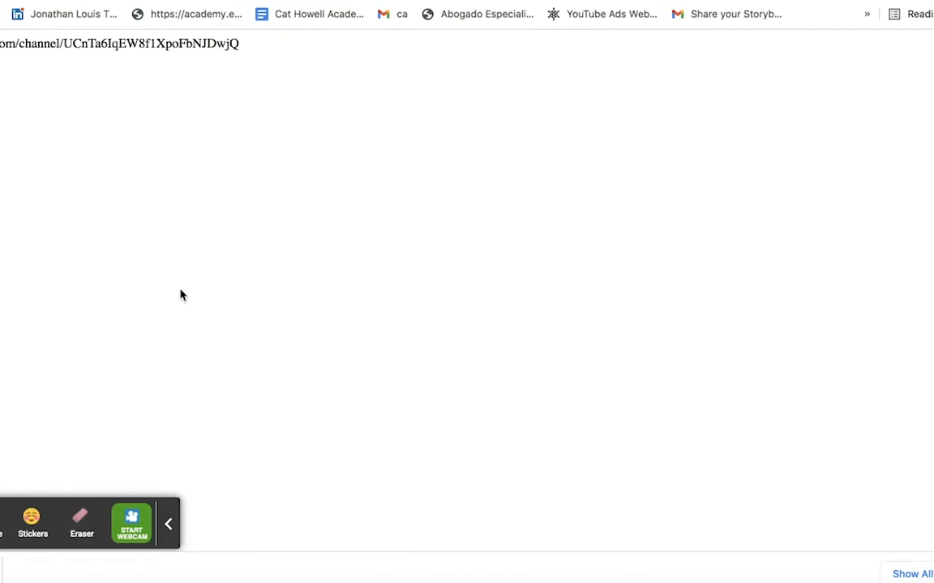
Step: Pause the channel's featured video and read its About page for the description and location details
left_click(169, 524)
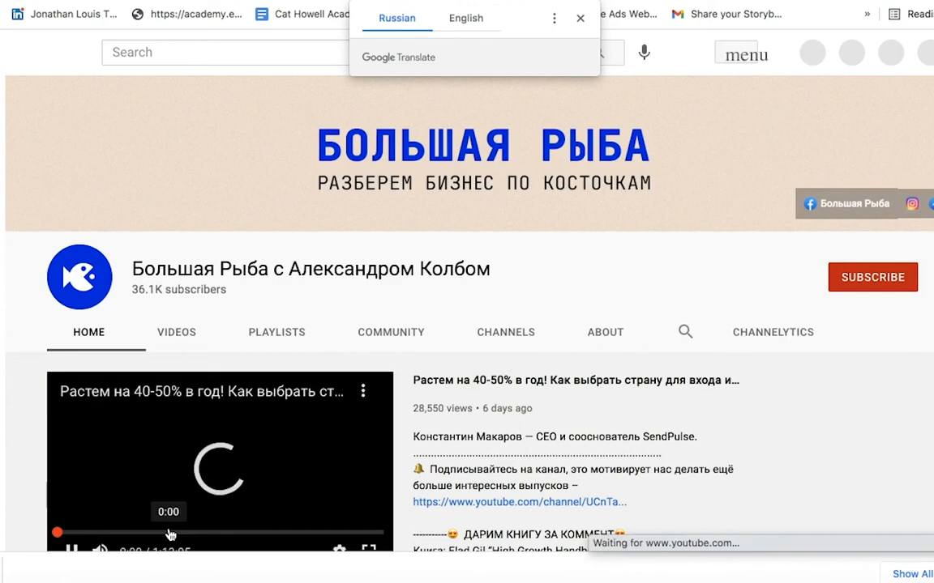
left_click(75, 500)
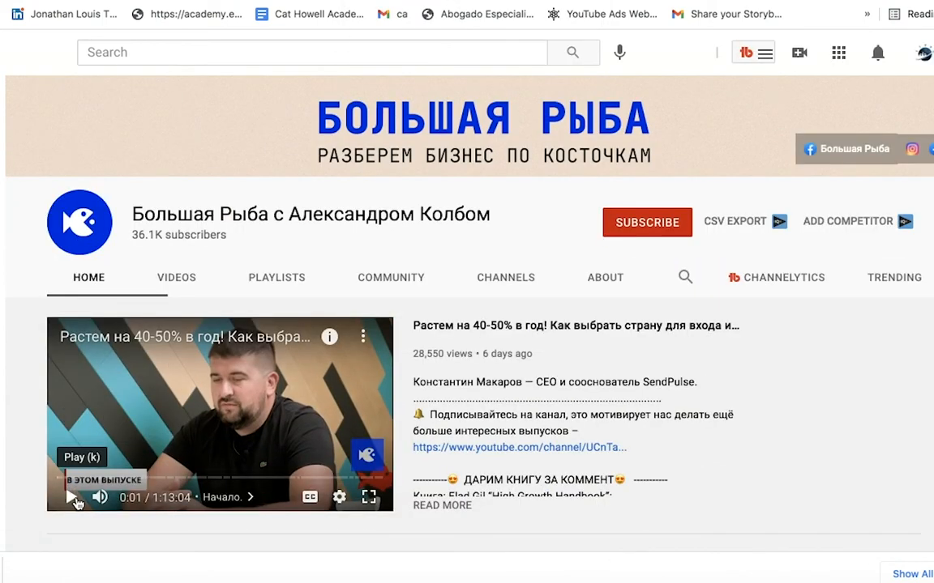
left_click(608, 277)
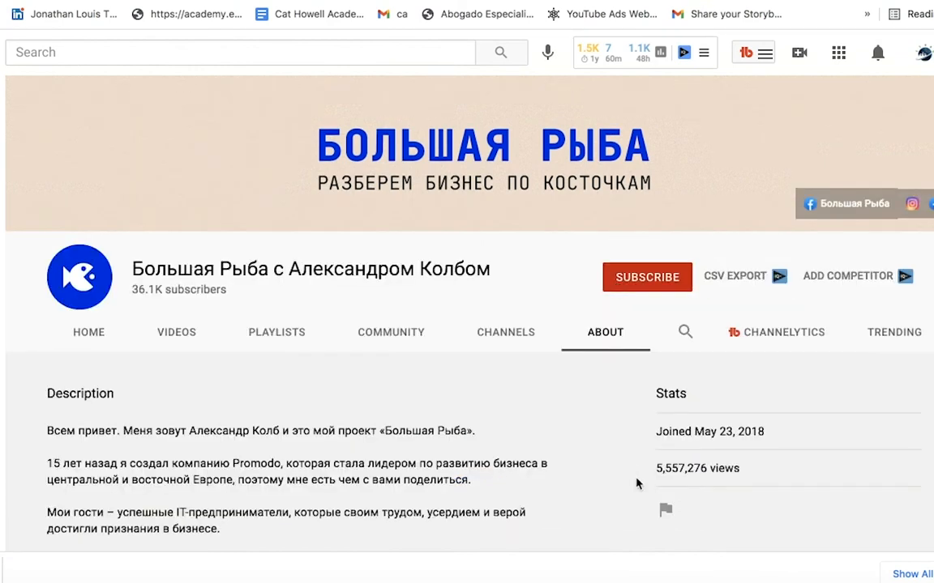
scroll(636, 484, "down", 1)
scroll(636, 483, "down", 1)
scroll(537, 402, "down", 2)
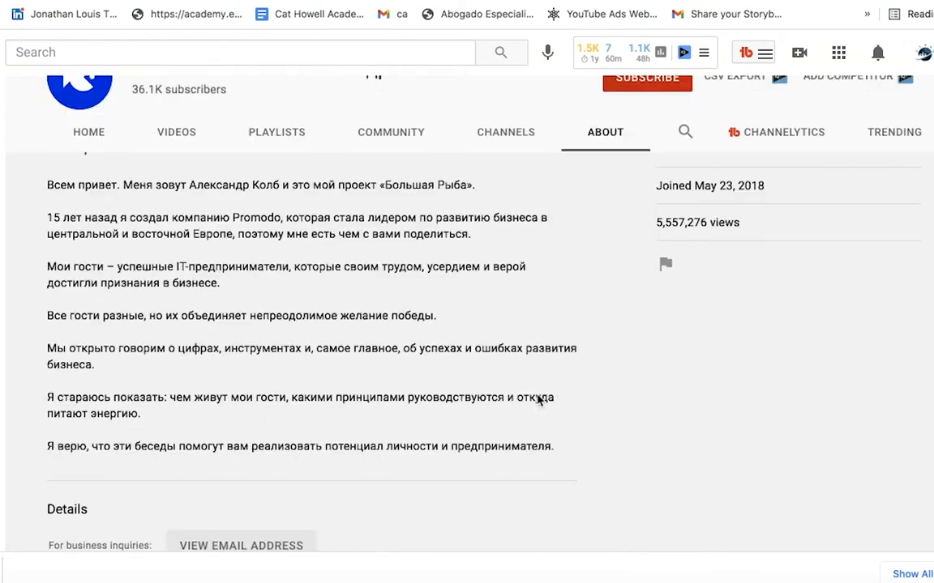
scroll(356, 364, "down", 3)
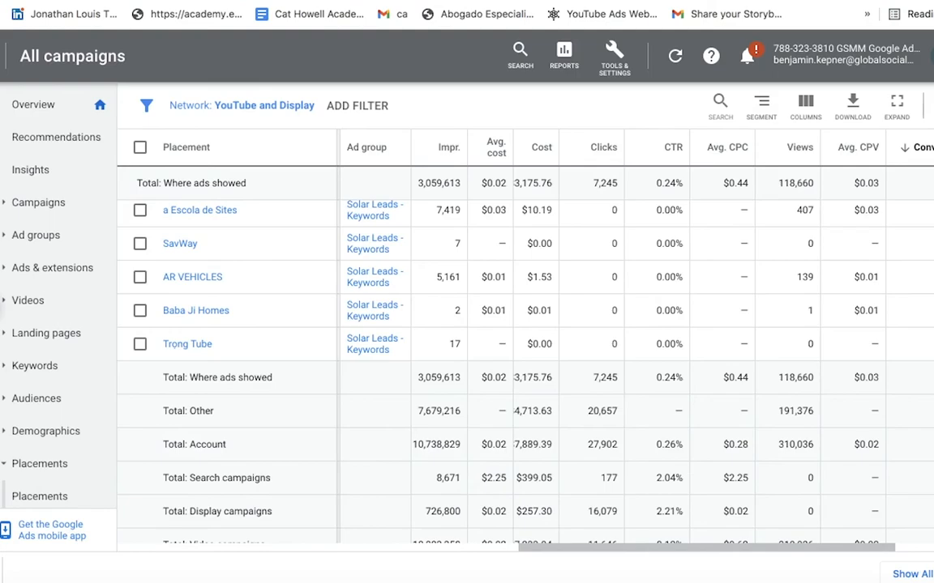
Step: Return to the raw data sheet in Google Sheets and check the placement name and URL in row 7
key("ctrl+Tab")
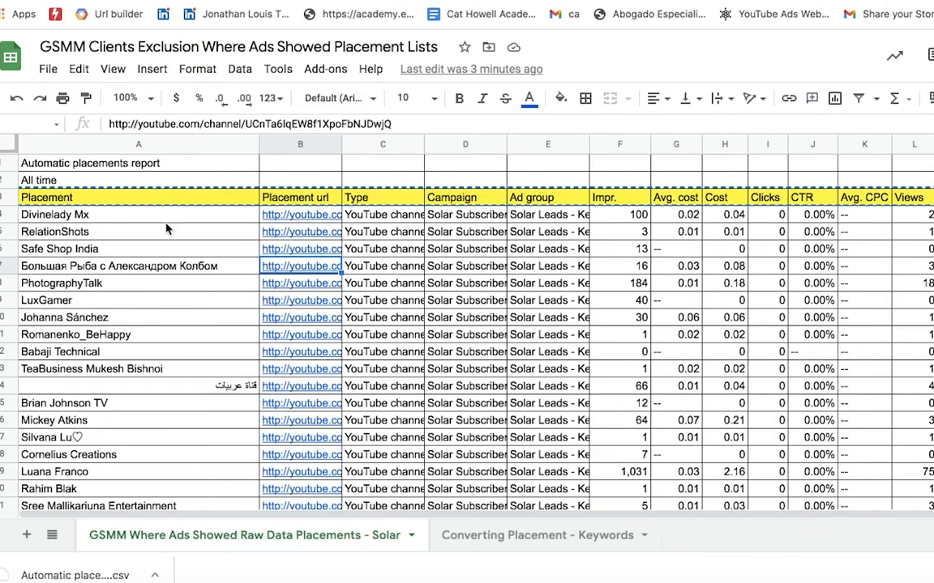
left_click(112, 267)
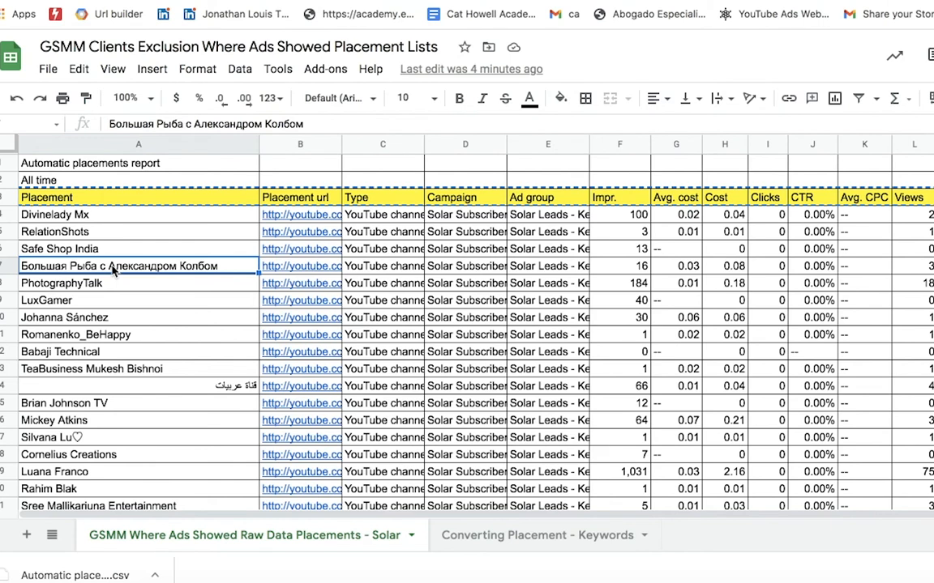
left_click(284, 271)
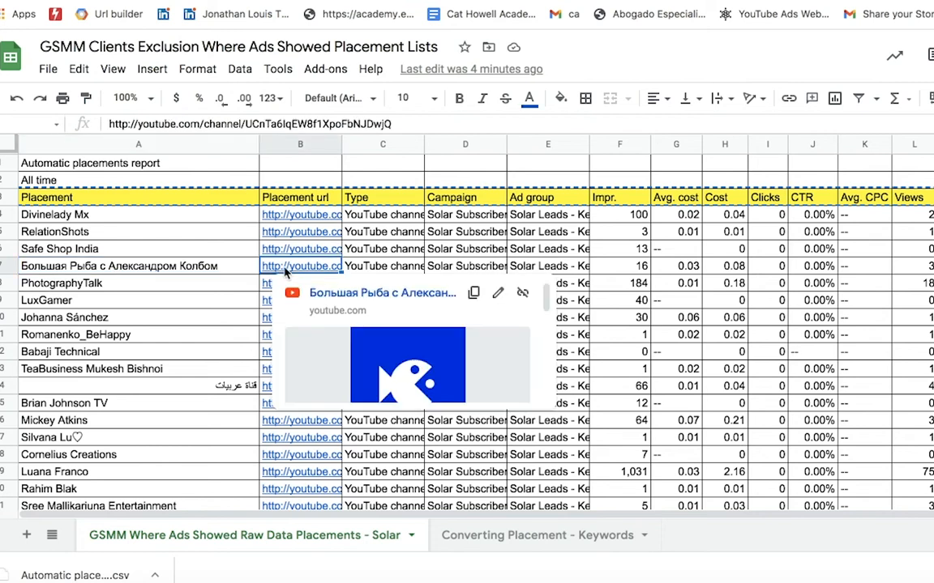
Step: Switch back to the row 7 YouTube channel and examine its uploaded videos for language and topic
left_click(813, 3)
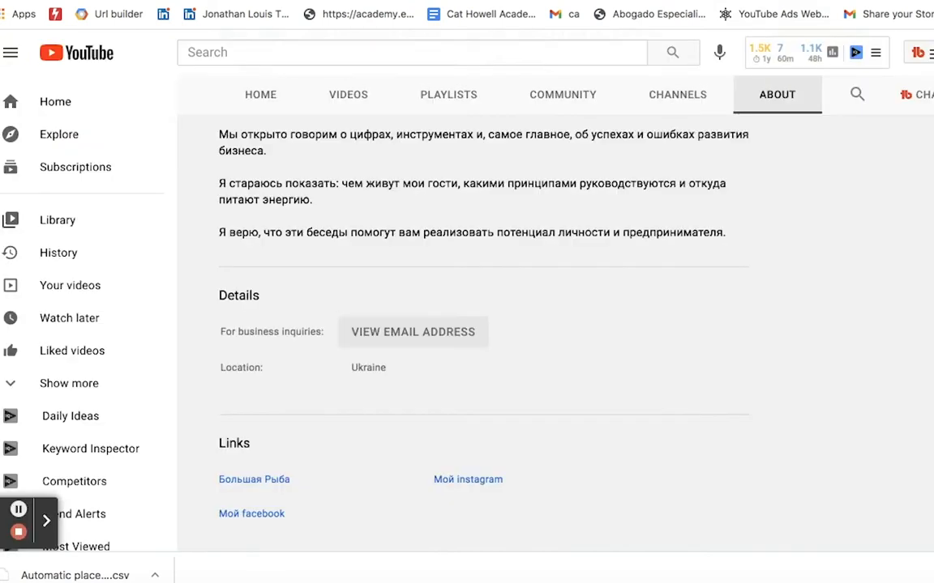
scroll(562, 348, "up", 1)
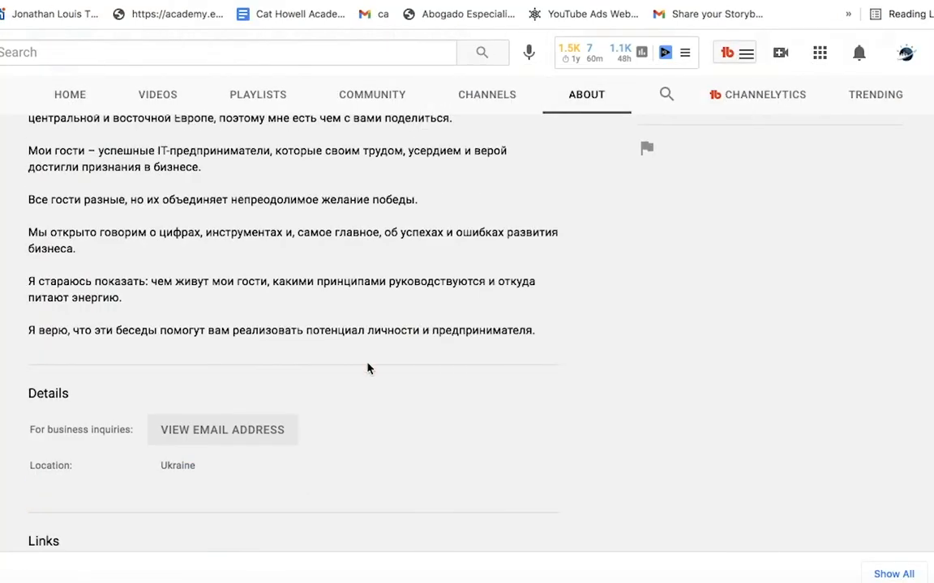
scroll(366, 369, "up", 3)
left_click(181, 175)
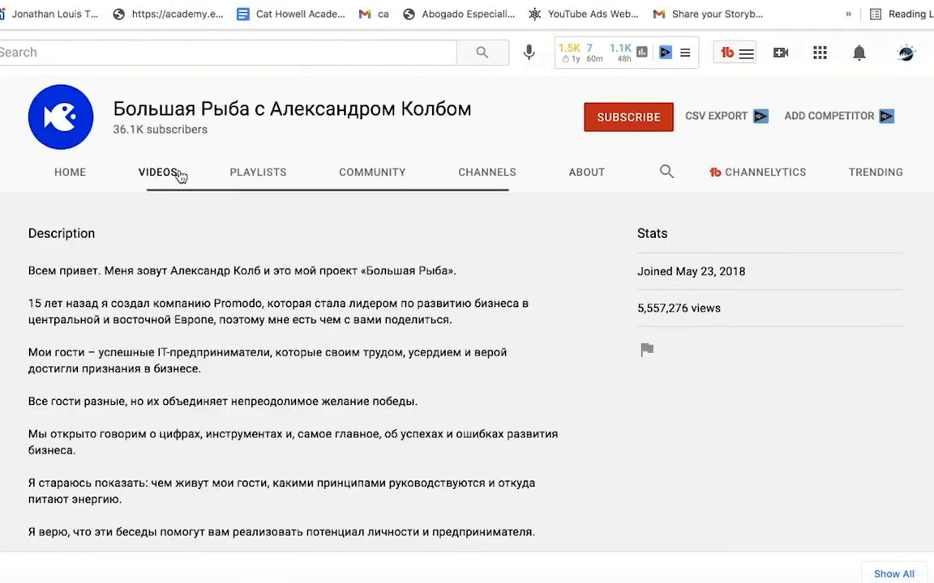
scroll(560, 348, "down", 2)
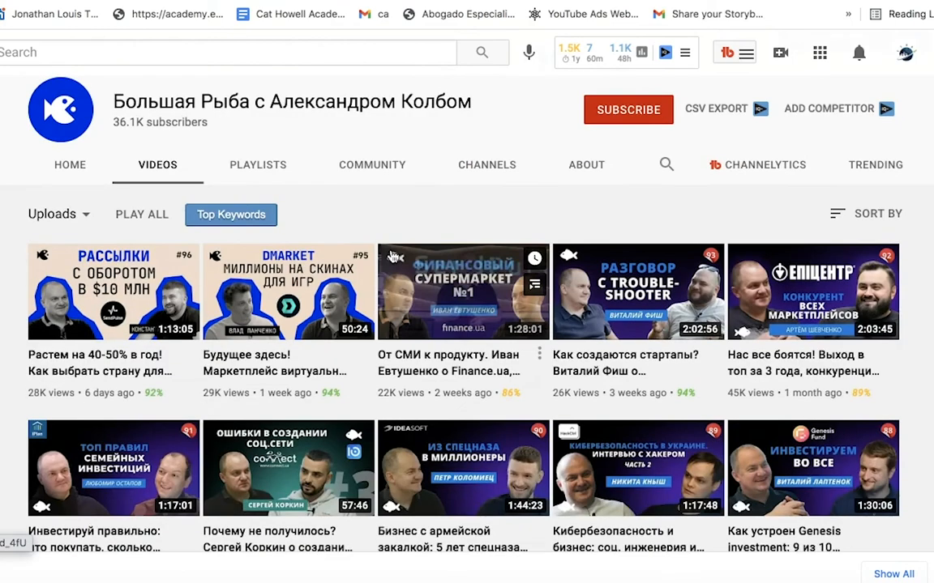
scroll(559, 348, "down", 4)
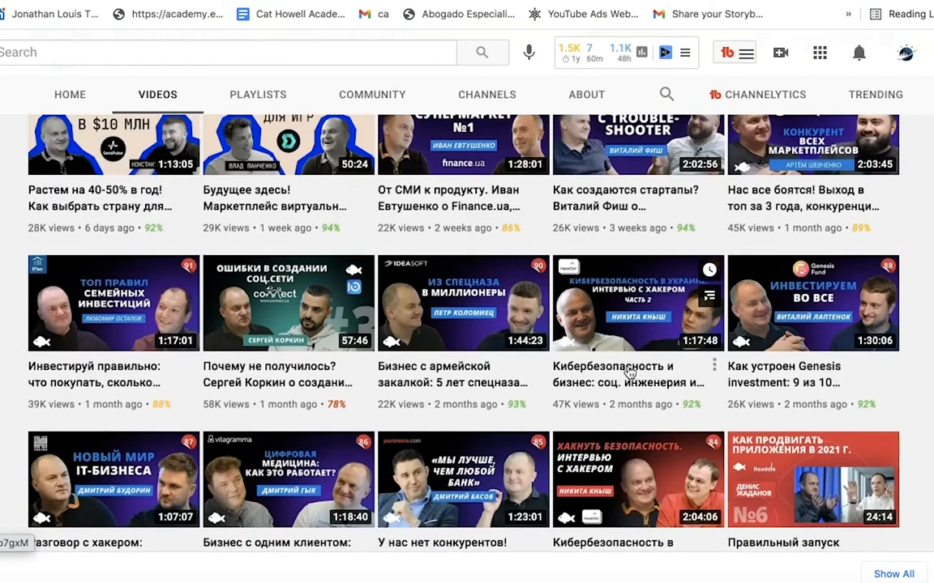
scroll(486, 357, "down", 4)
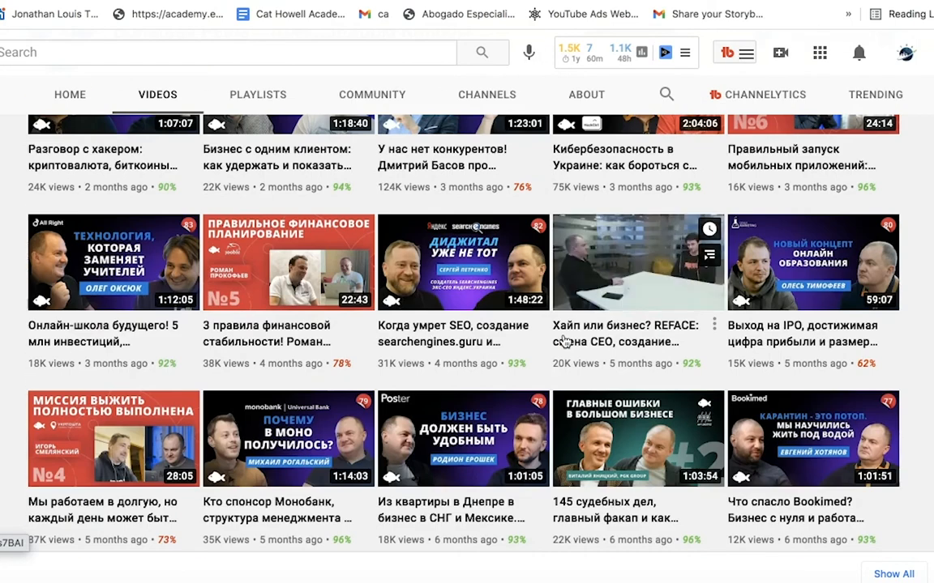
scroll(564, 341, "up", 4)
scroll(565, 340, "up", 6)
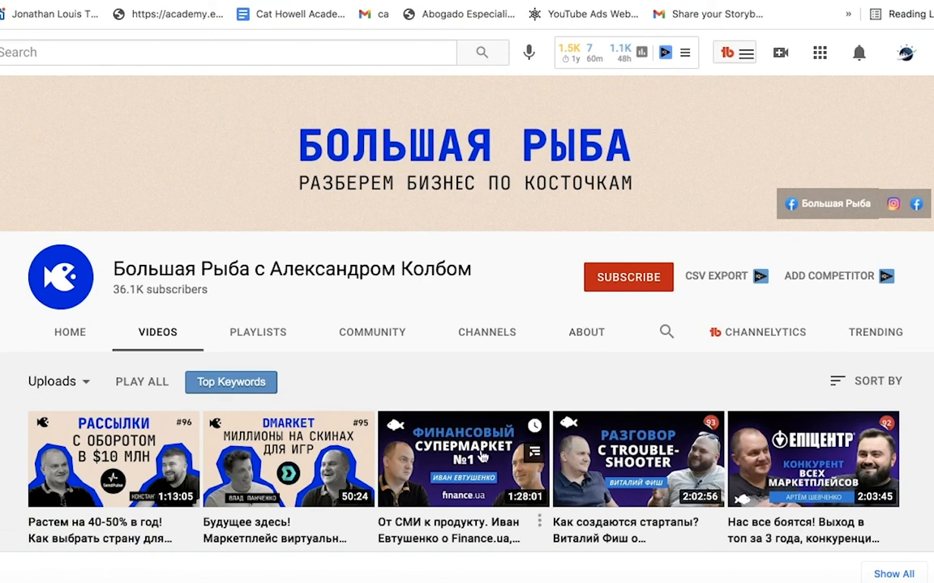
mouse_move(482, 458)
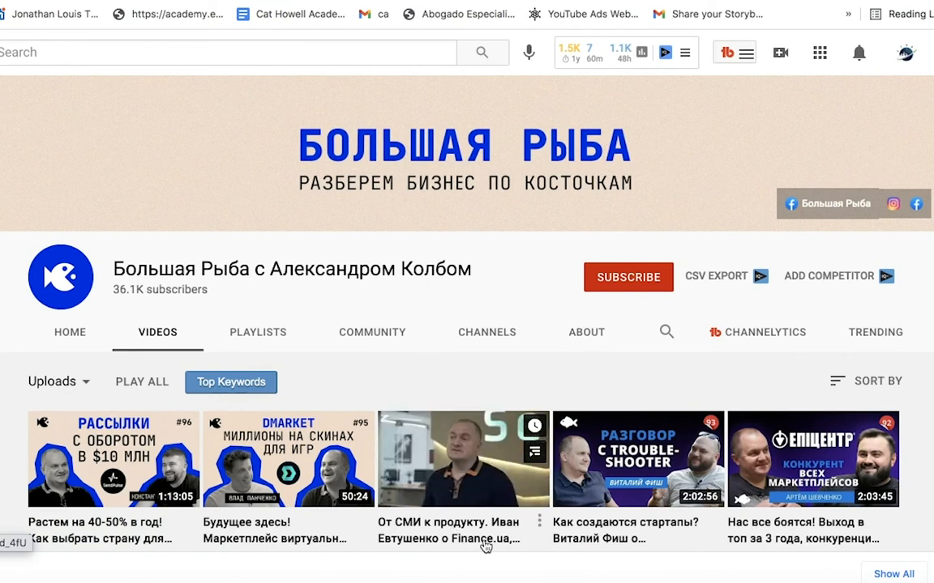
scroll(552, 463, "down", 5)
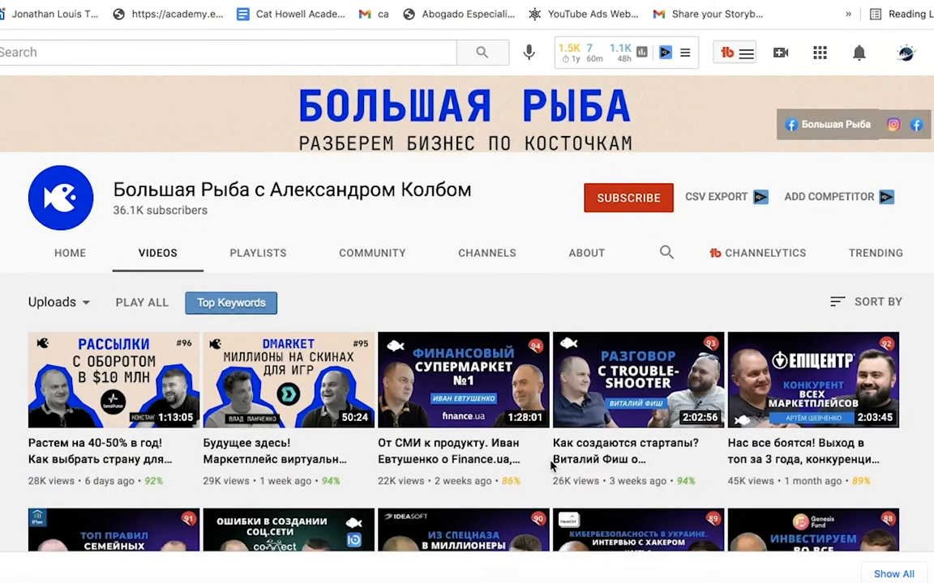
scroll(553, 462, "down", 3)
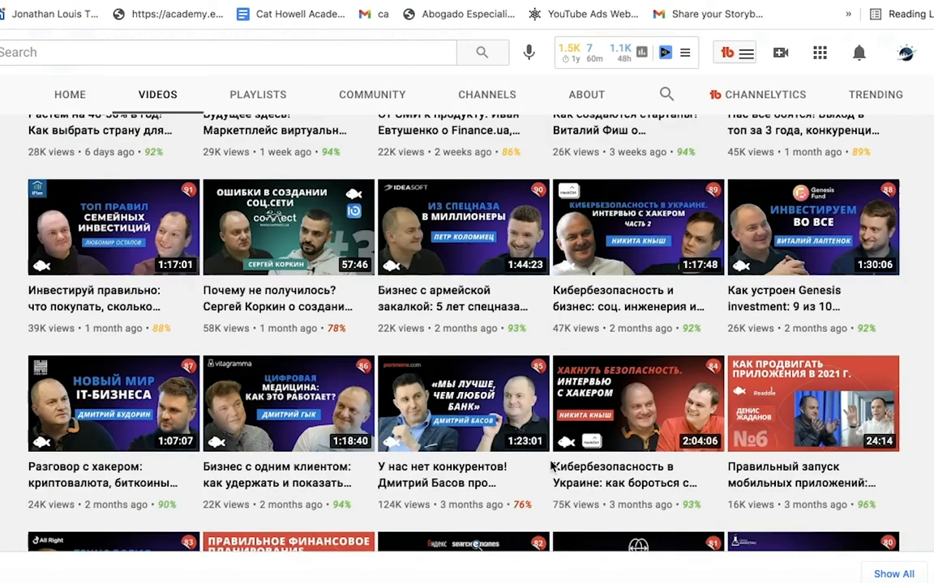
scroll(553, 463, "up", 8)
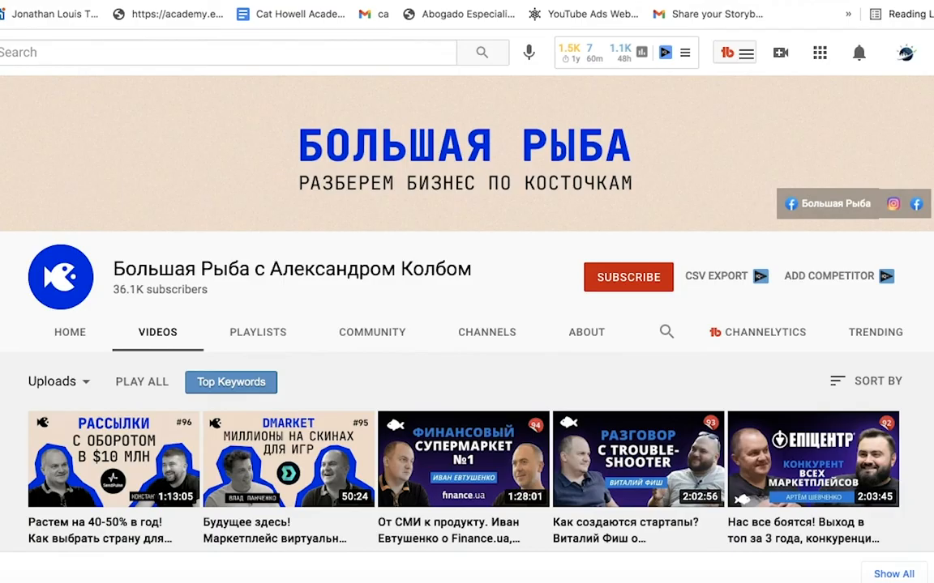
Step: Return to the raw data sheet and review the impressions, cost, clicks and views of the row 7 placement
left_click(502, 1)
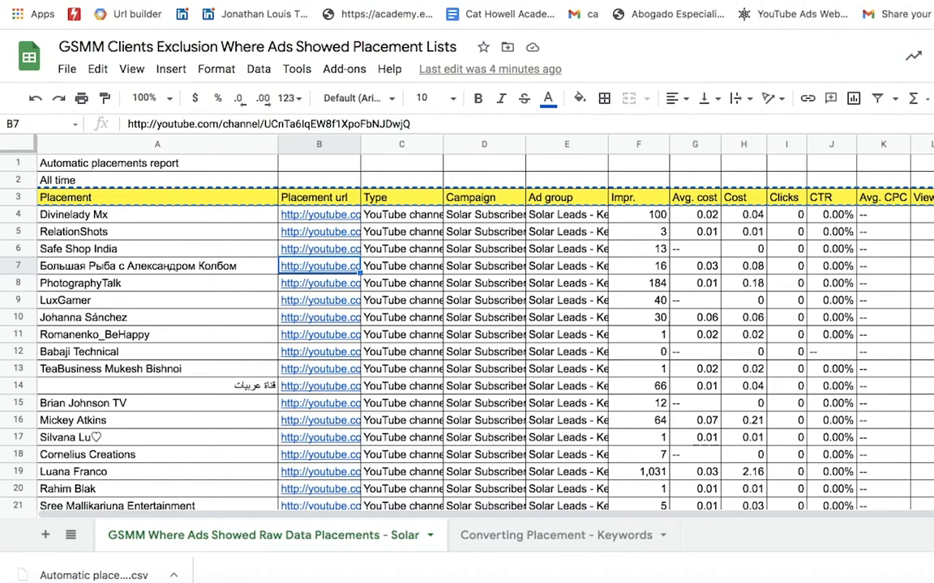
left_click(647, 272)
key("Right")
key("Right")
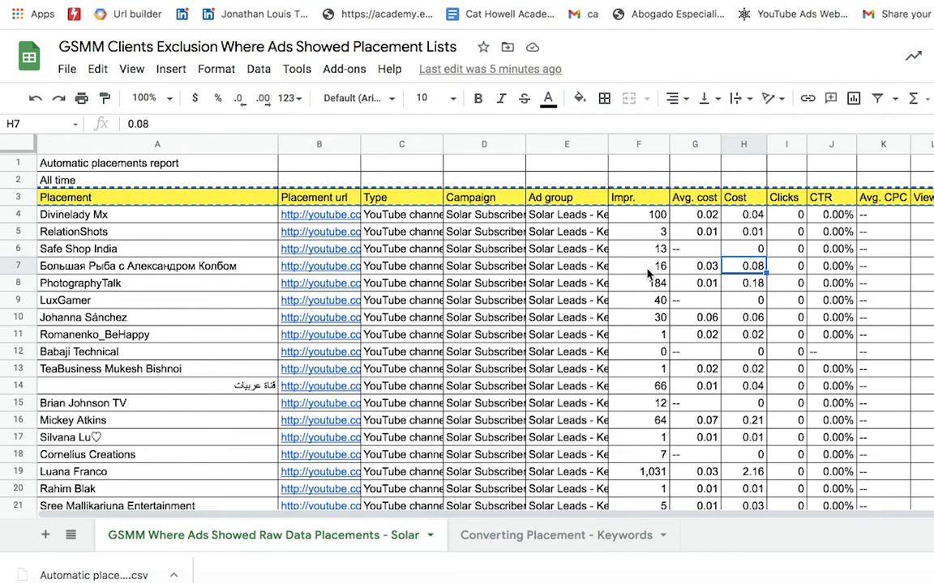
key("Right")
key("Right")
key("Right")
key("Right")
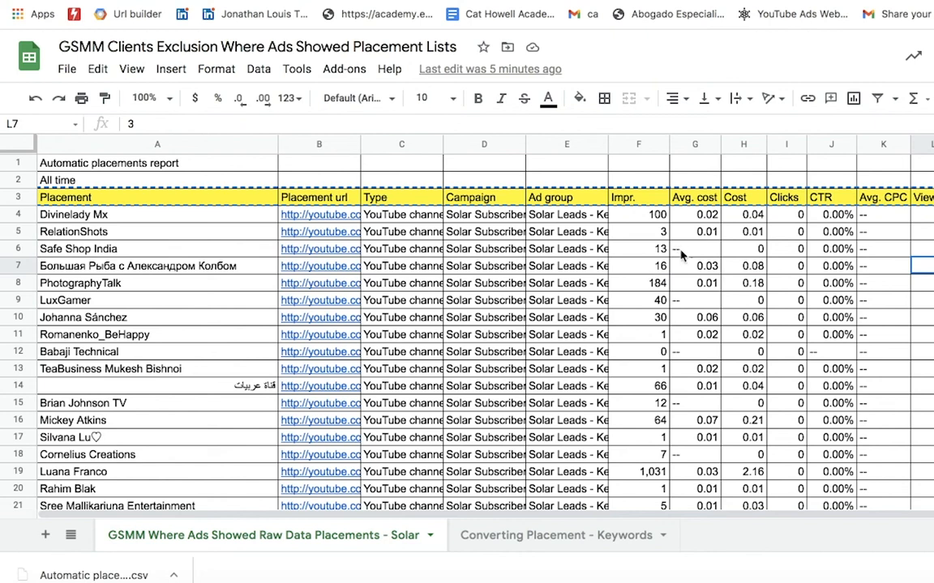
left_click(734, 277)
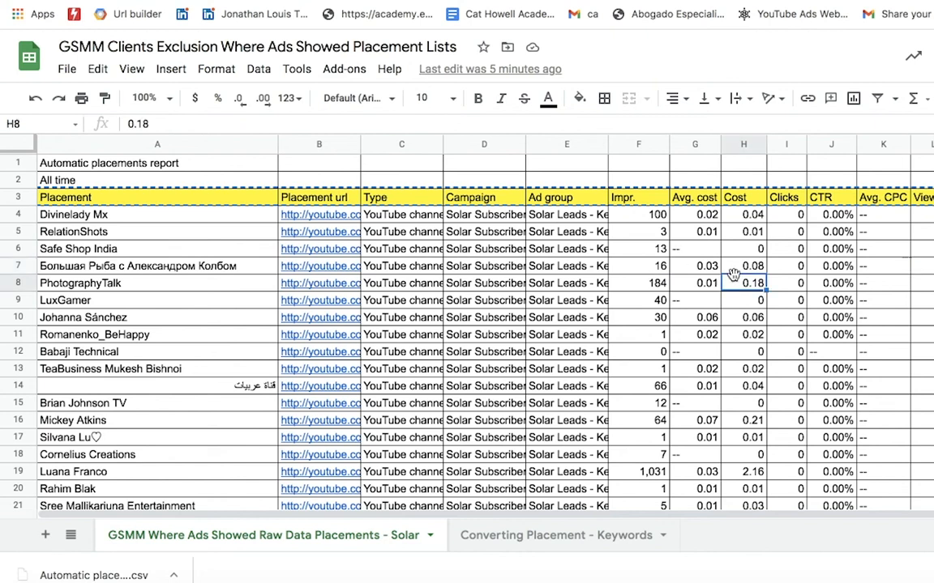
left_click(208, 273)
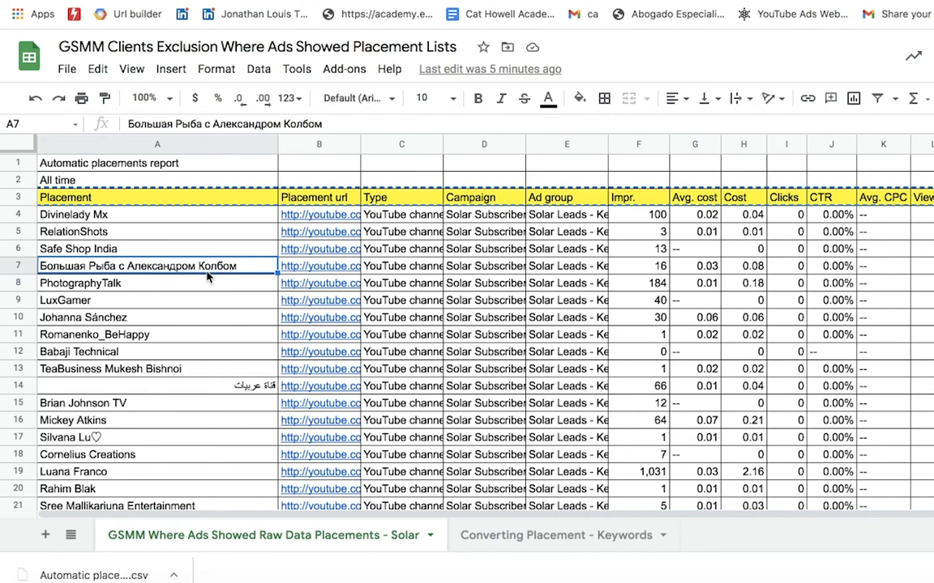
Step: Add a new sheet after the raw data sheet and name it "Exclusion Placements"
left_click(45, 537)
double_click(477, 544)
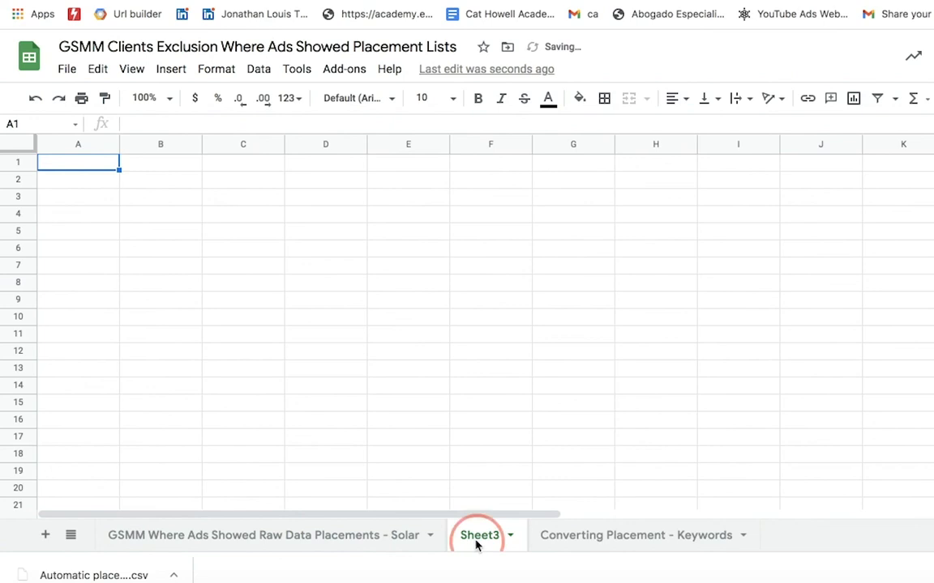
type("Ex")
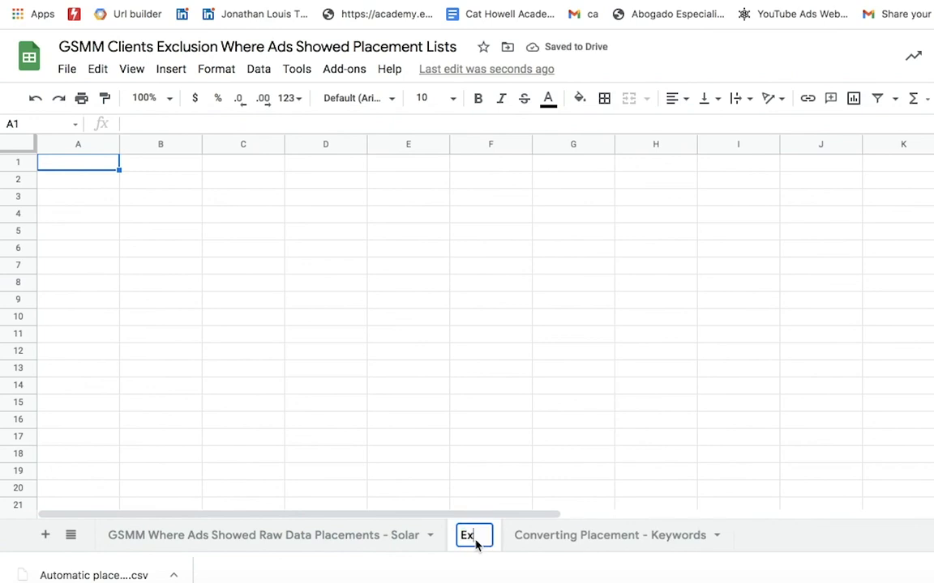
type("clusion pl")
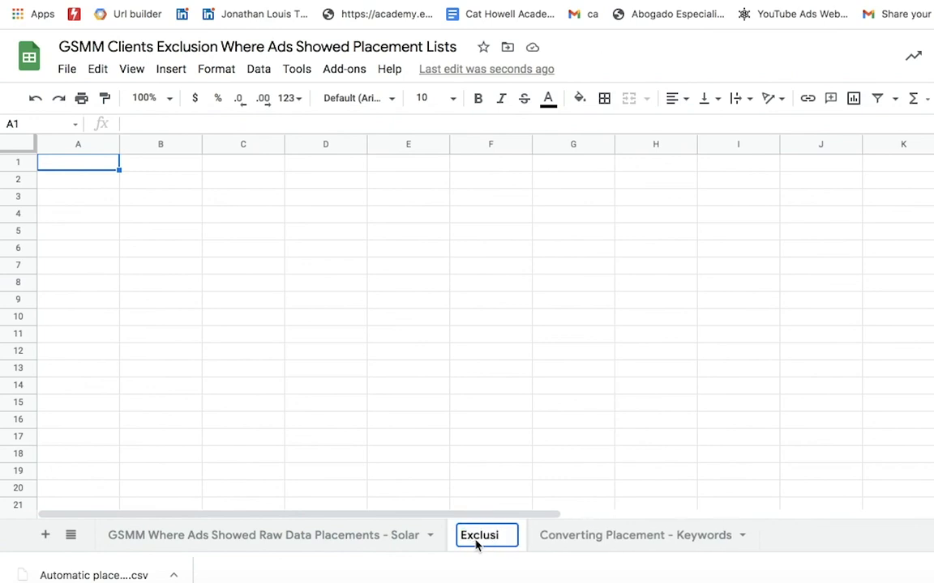
key("BackSpace")
key("BackSpace")
type("pLAC")
key("BackSpace")
key("BackSpace")
key("BackSpace")
key("BackSpace")
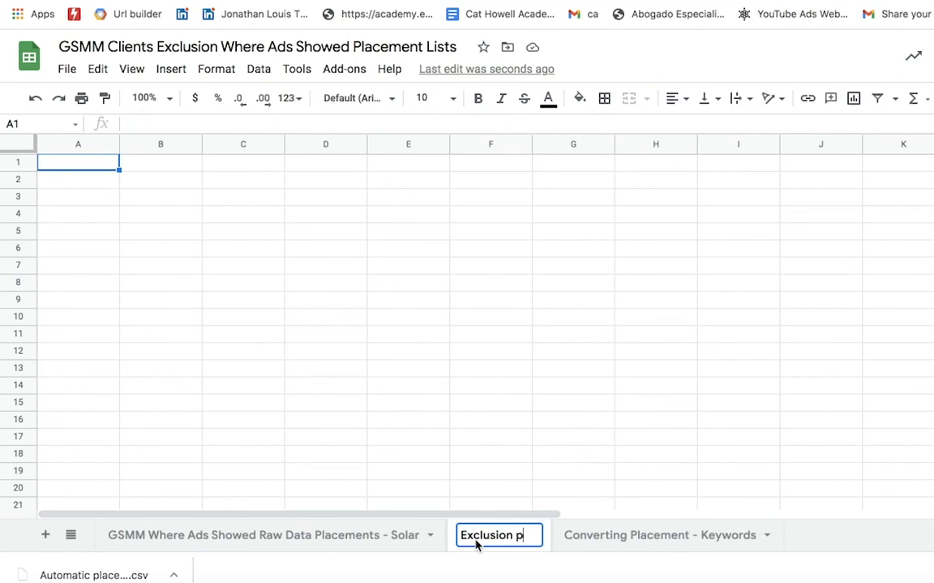
type("Placements")
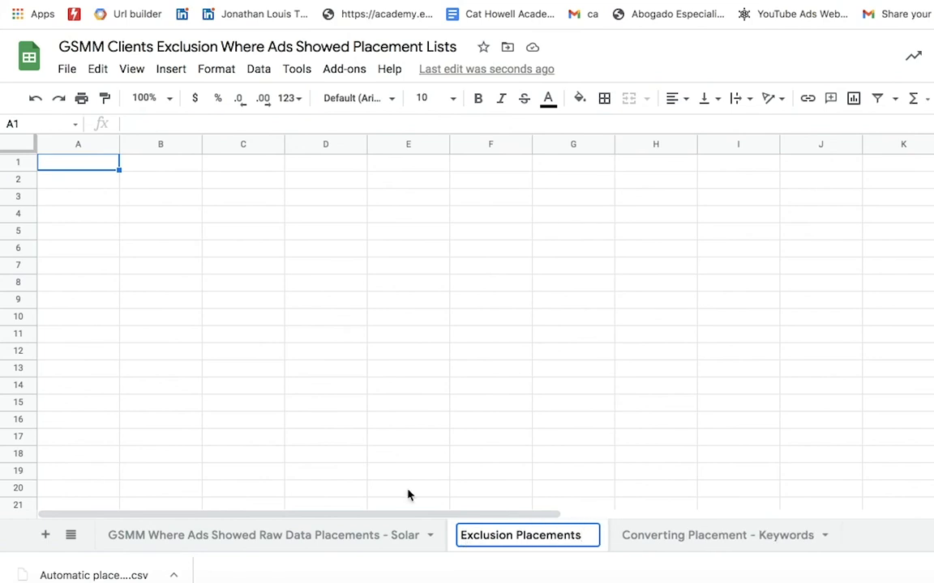
left_click(406, 491)
Step: Copy the whole of row 7 from the raw data sheet into row 3 of the Exclusion Placements sheet
left_click(344, 536)
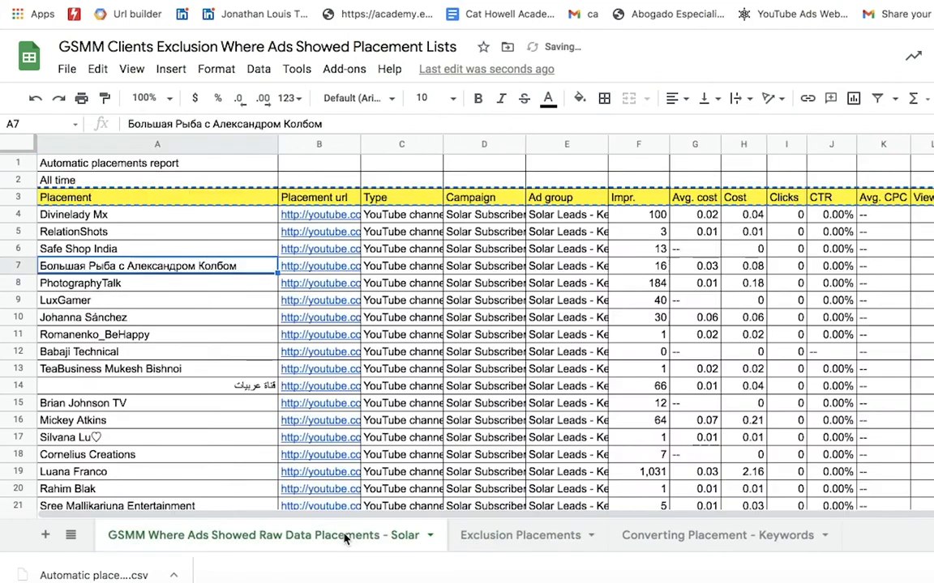
left_click(241, 334)
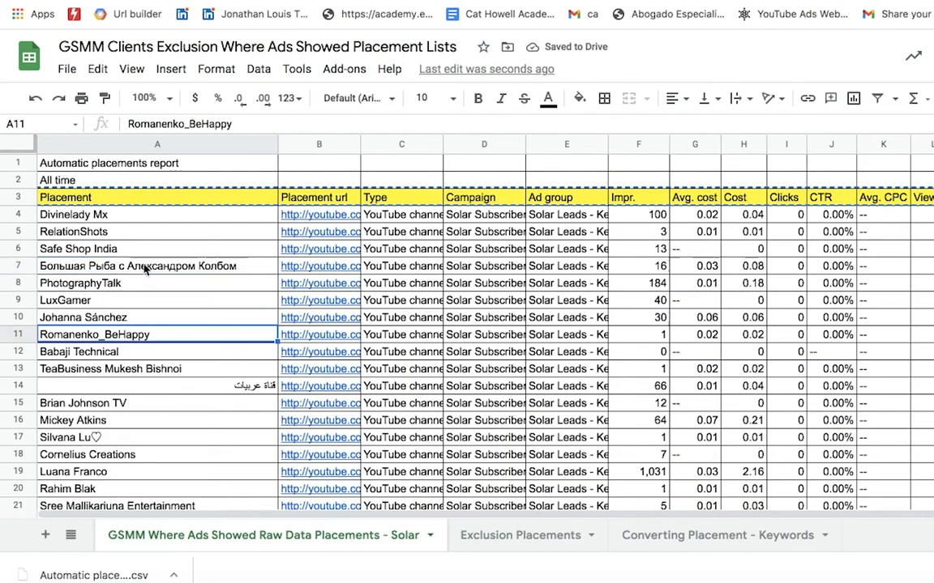
left_click(20, 265)
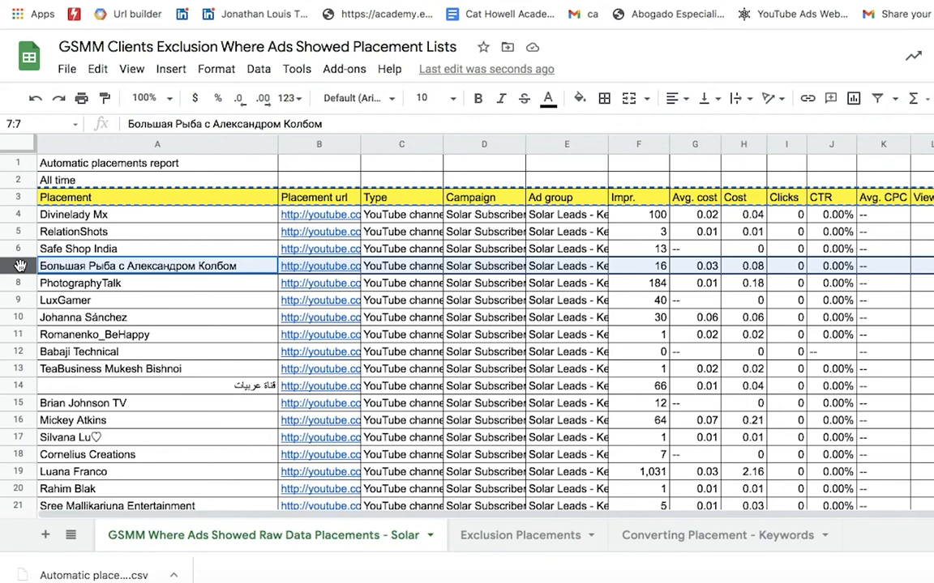
left_click(77, 267)
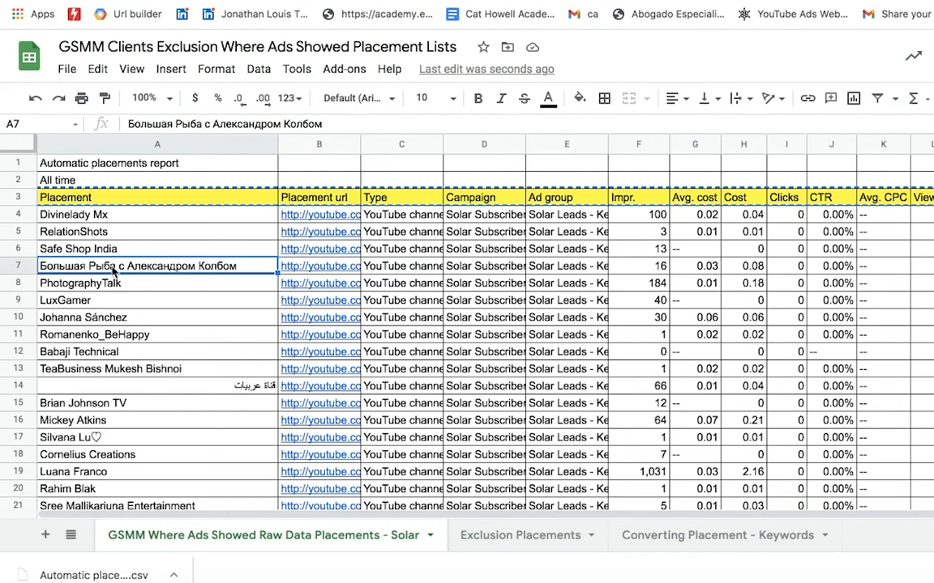
left_click(25, 266)
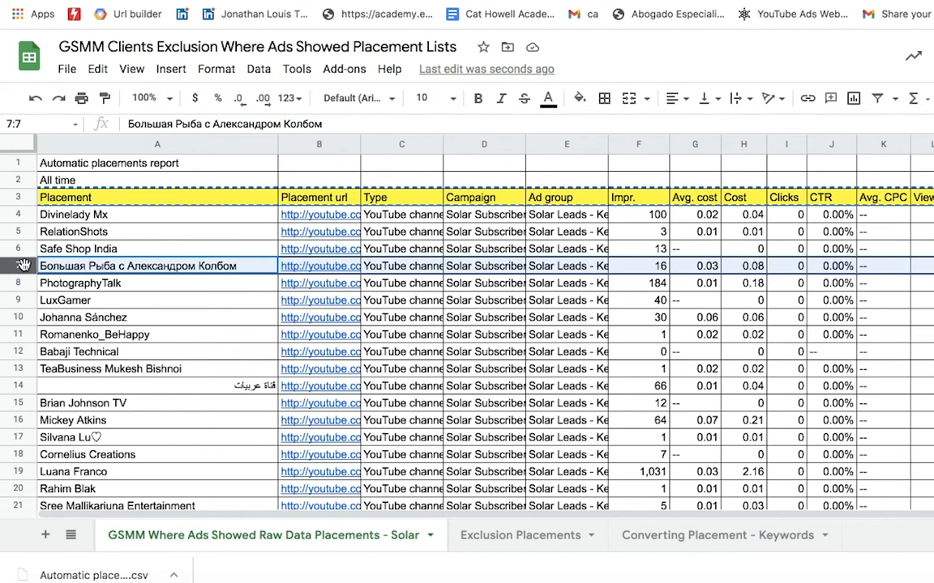
left_click(121, 269)
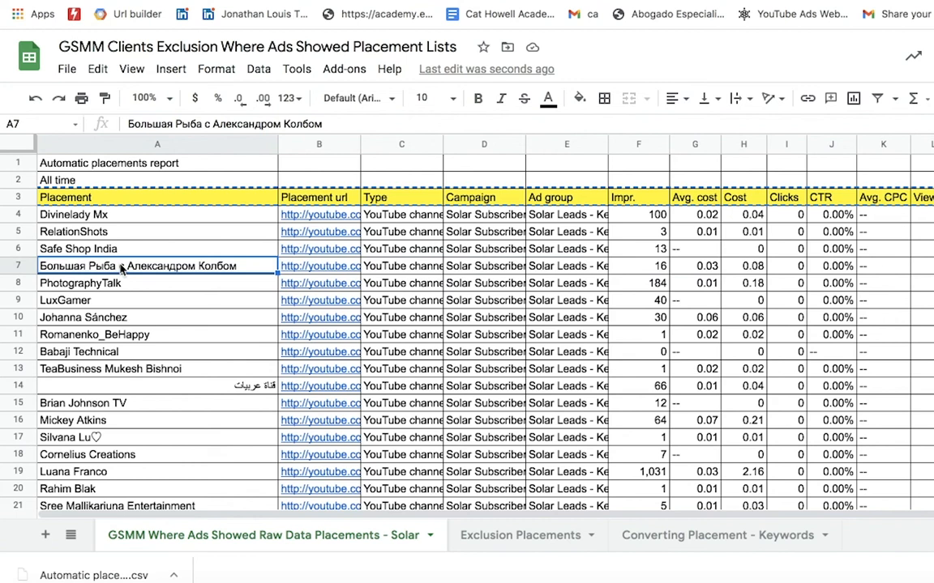
left_click(23, 265)
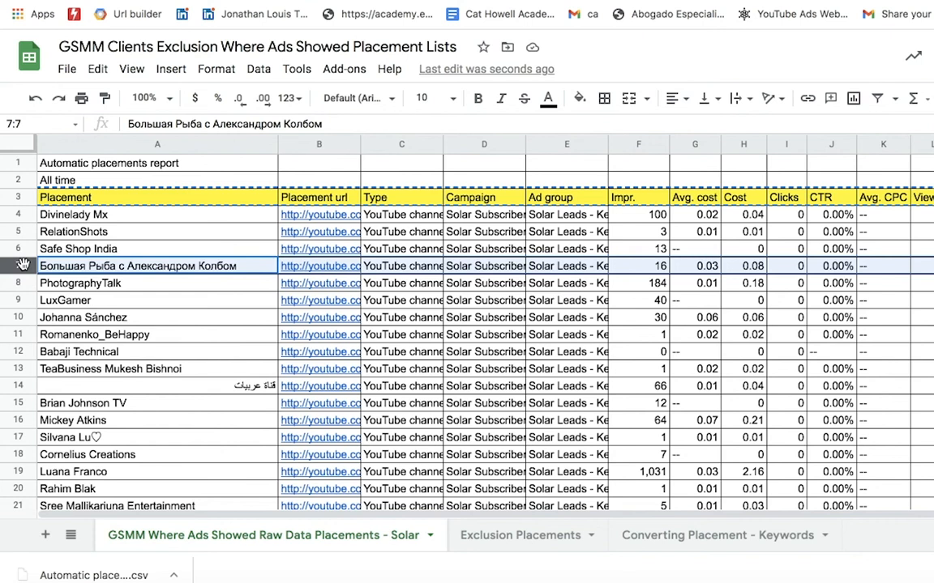
key("ctrl+c")
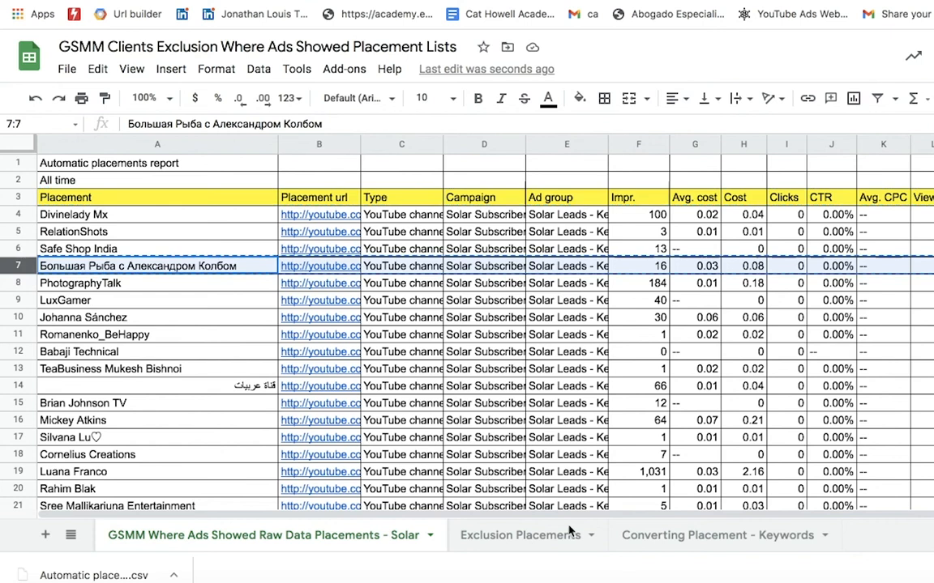
left_click(522, 535)
left_click(27, 197)
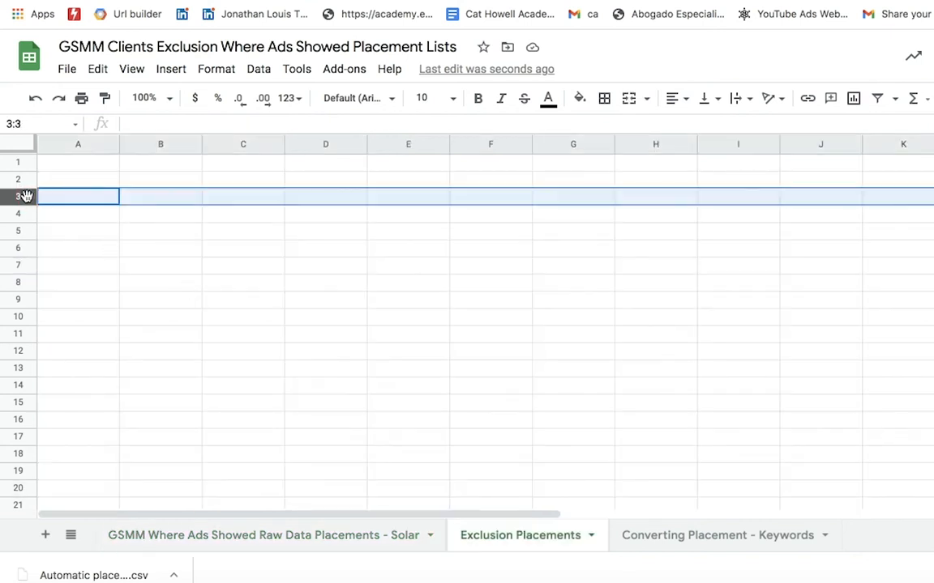
key("ctrl+v")
left_click(120, 284)
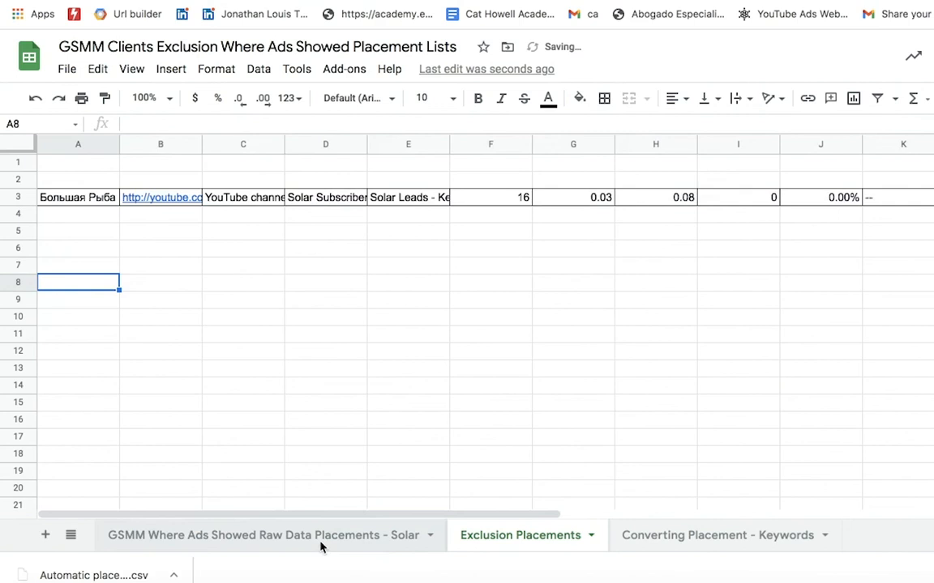
Step: Return to the raw data sheet and clear the contents of row 7
left_click(321, 541)
key("Delete")
left_click(124, 318)
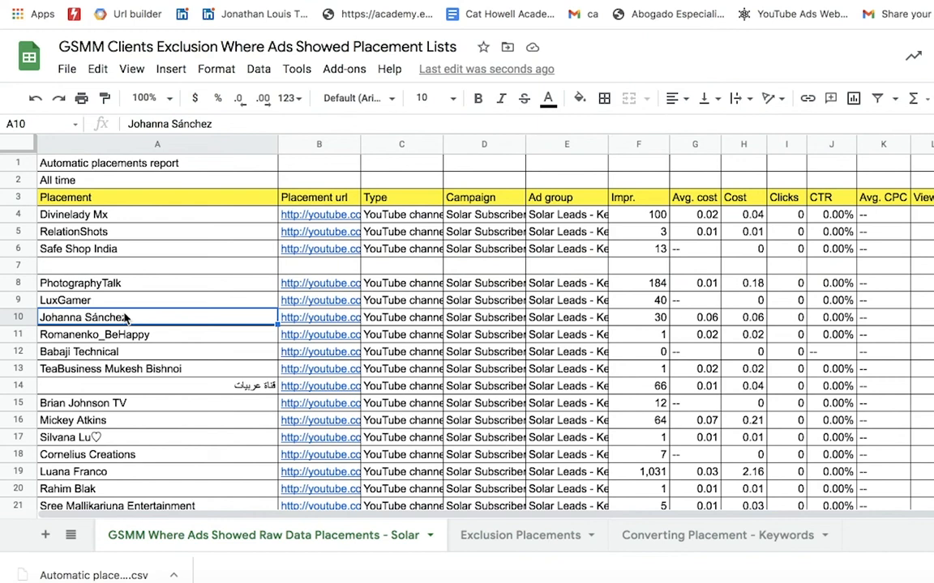
Step: Search the raw data sheet for placements containing "Finance"
left_click(231, 146)
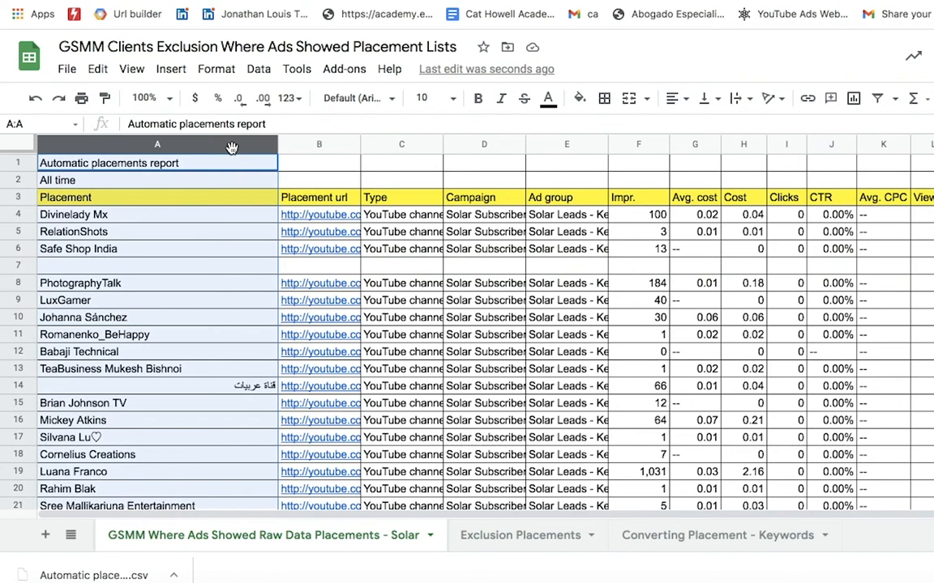
left_click(189, 237)
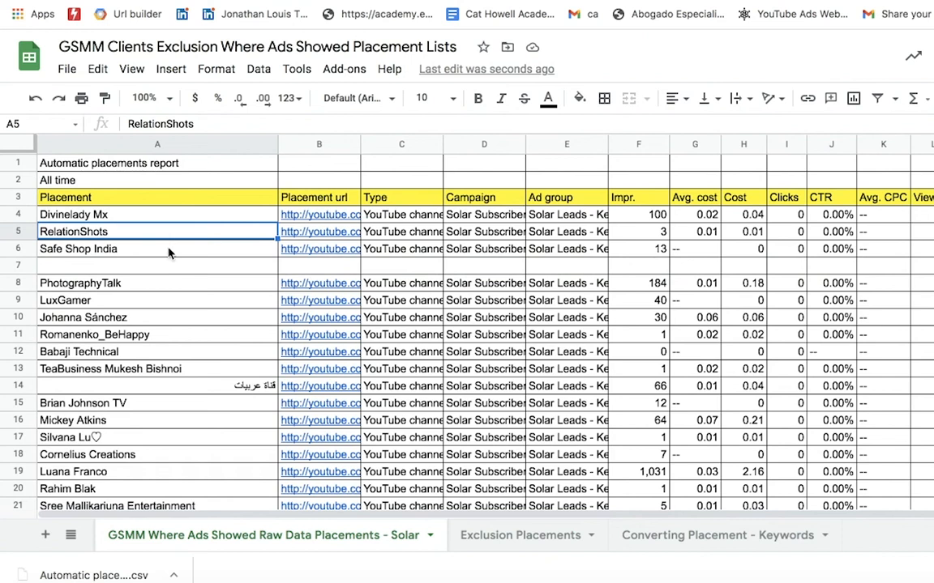
left_click(170, 253)
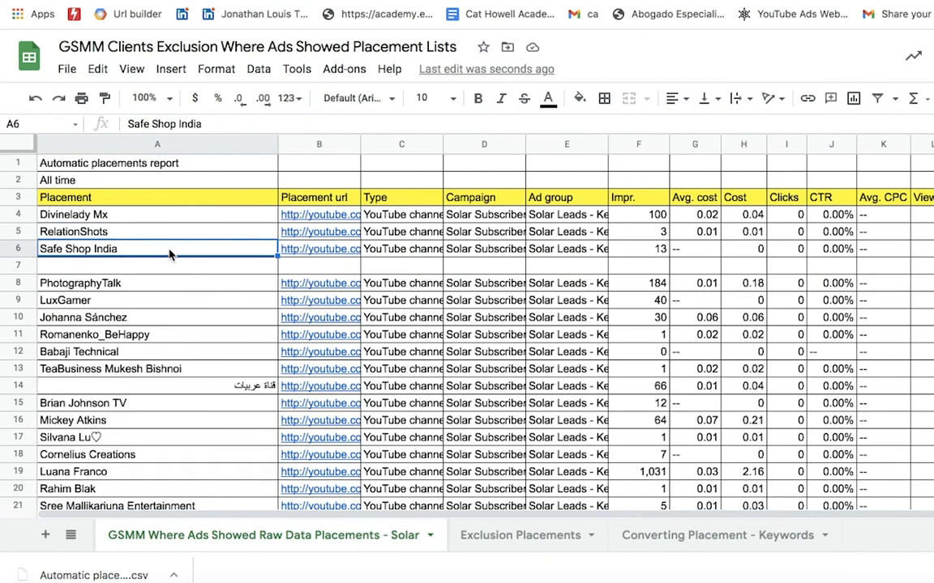
key("ctrl+f")
type("F")
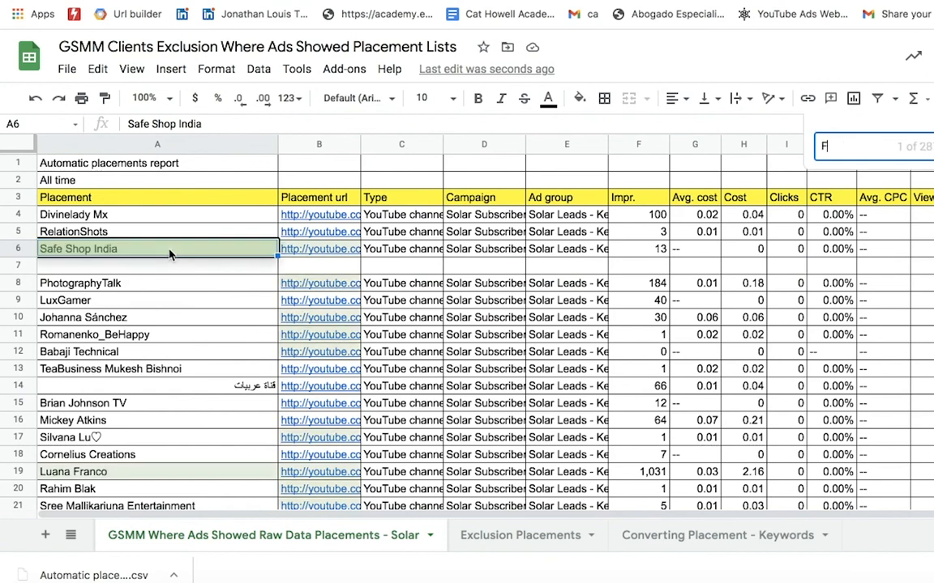
type("inan")
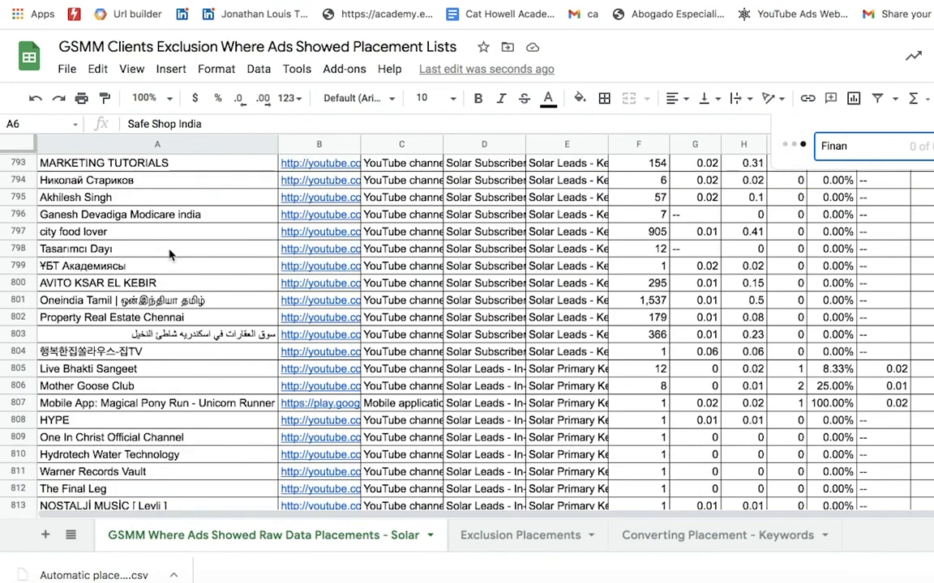
type("ce")
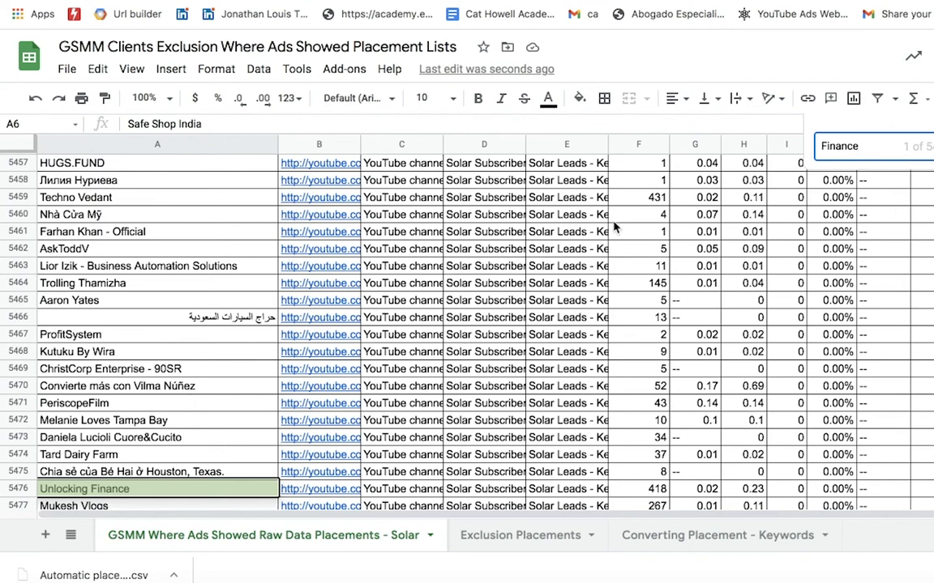
left_click(193, 218)
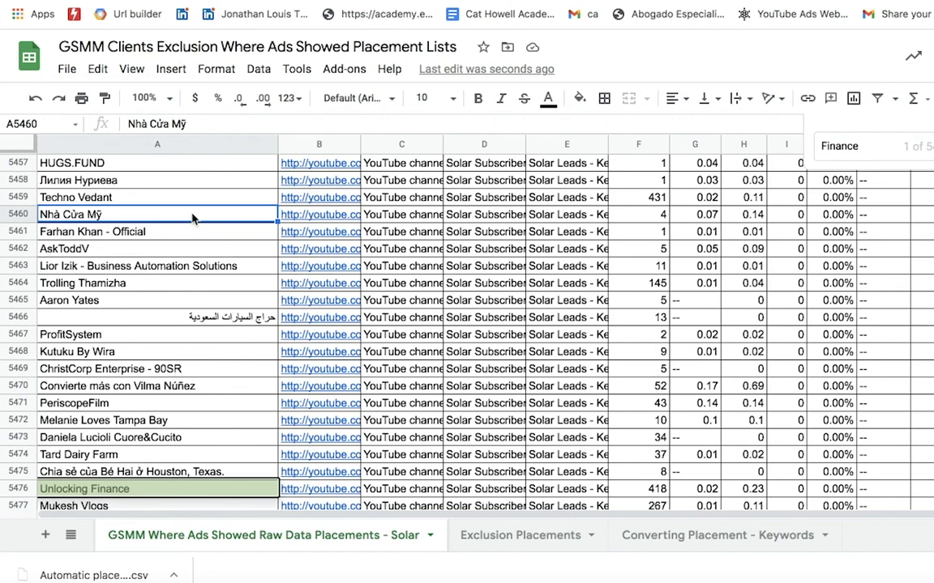
key("ctrl+f")
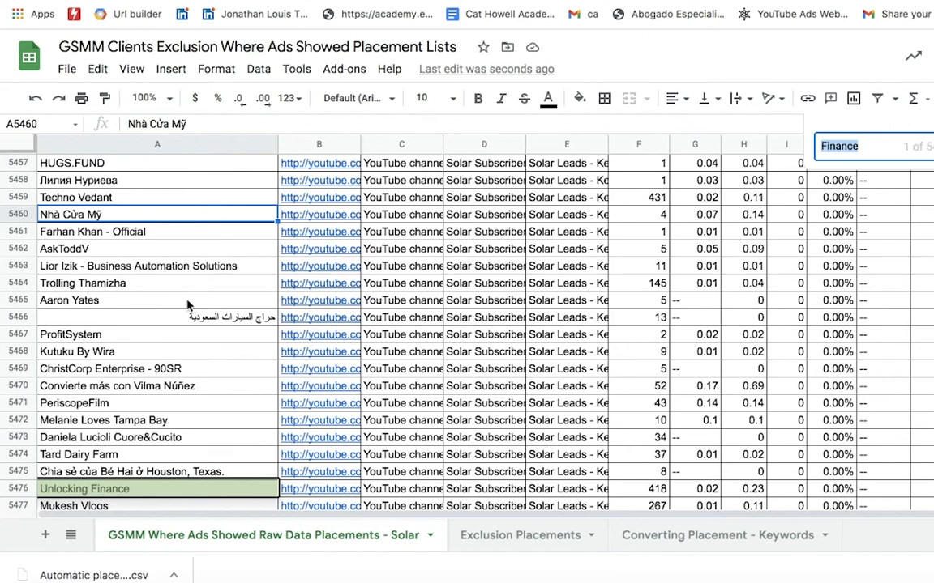
Step: Open the Unlocking Finance channel from its placement URL in row 5476 and check the channel's location in its About details
scroll(186, 304, "down", 2)
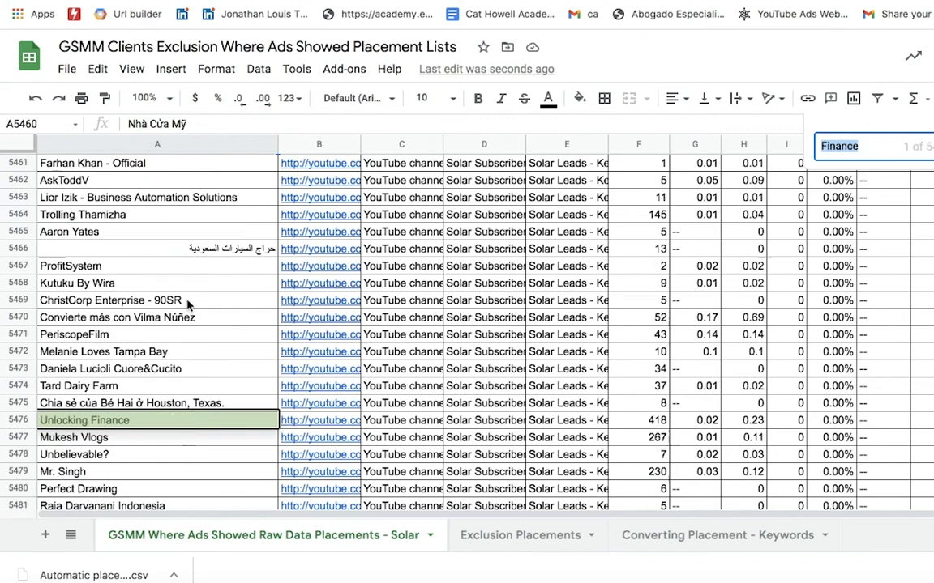
left_click(177, 427)
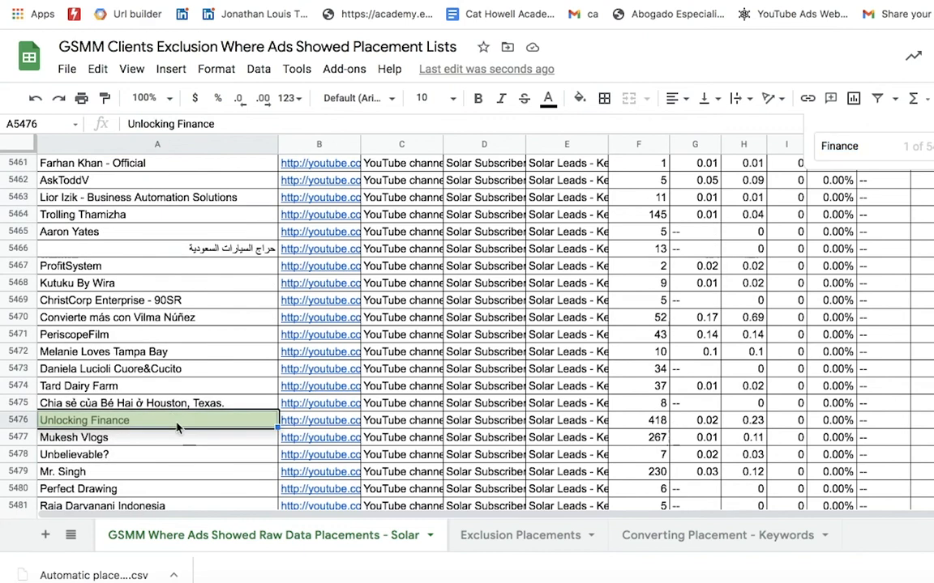
left_click(311, 425)
left_click(354, 453)
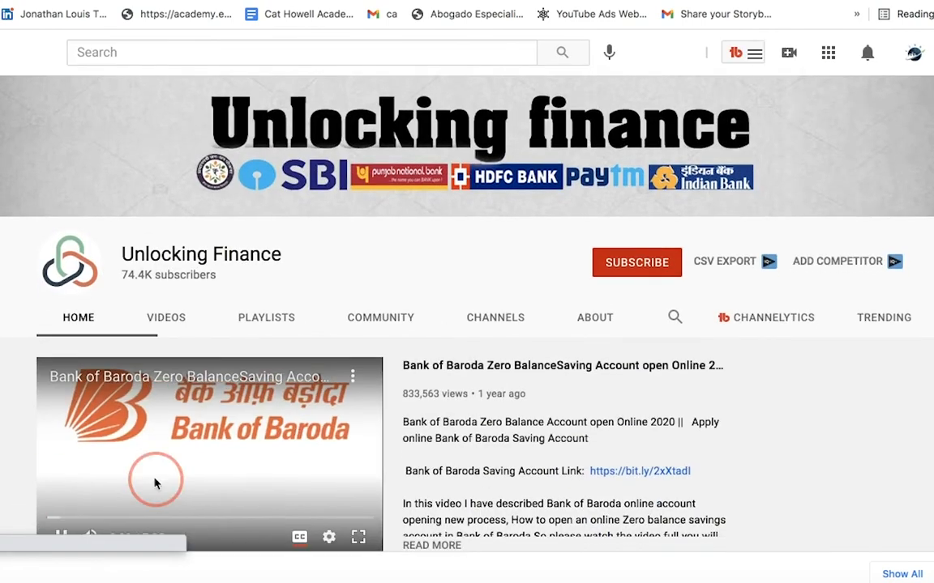
left_click(598, 317)
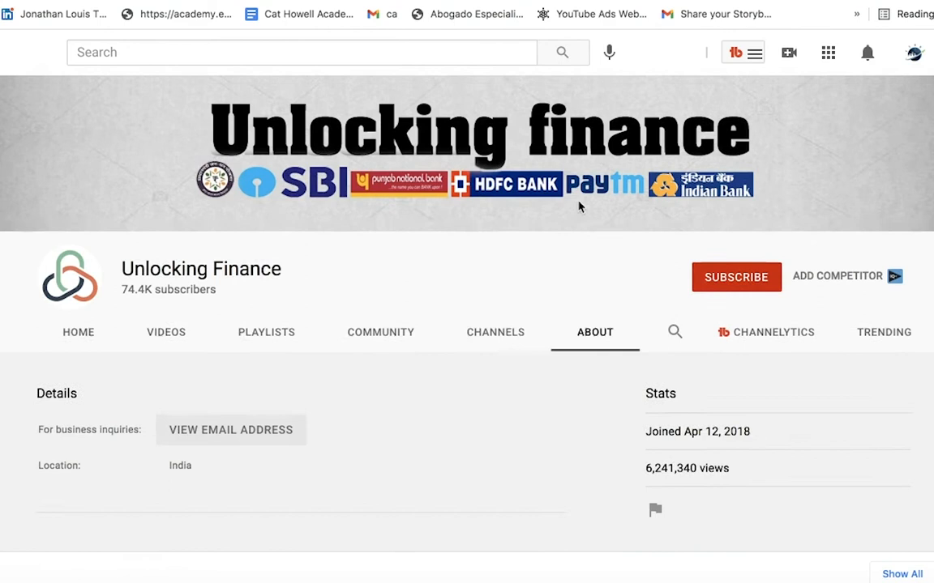
scroll(579, 207, "down", 3)
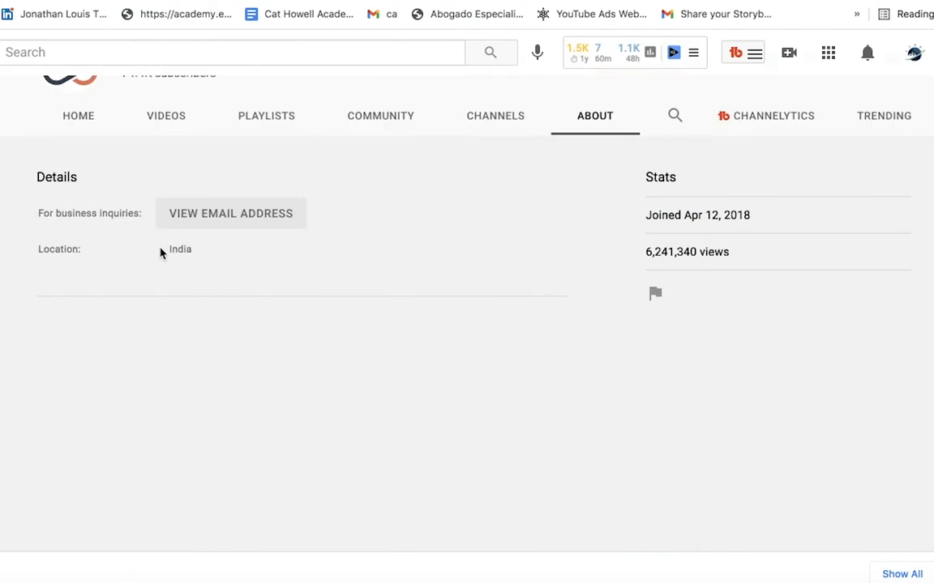
scroll(426, 312, "up", 3)
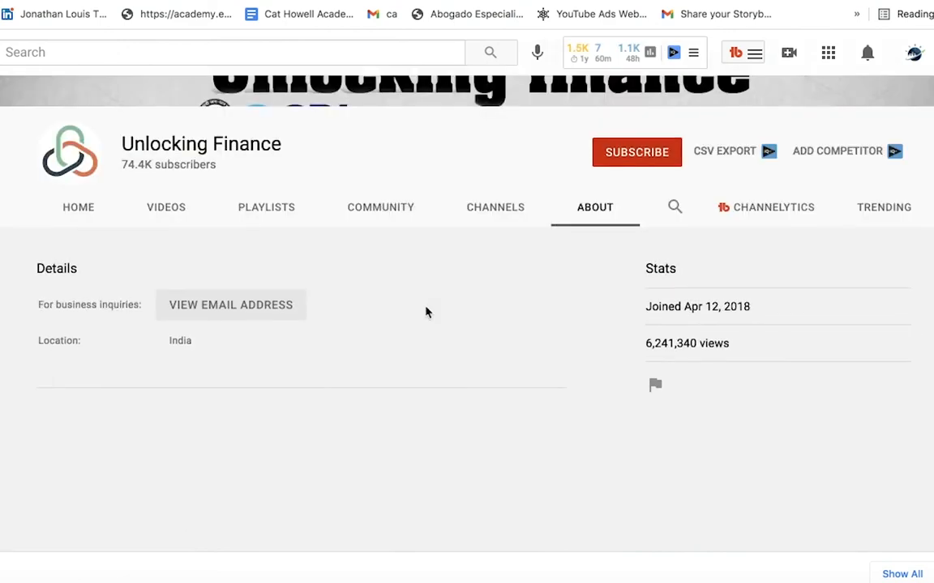
left_click_drag(236, 410, 140, 415)
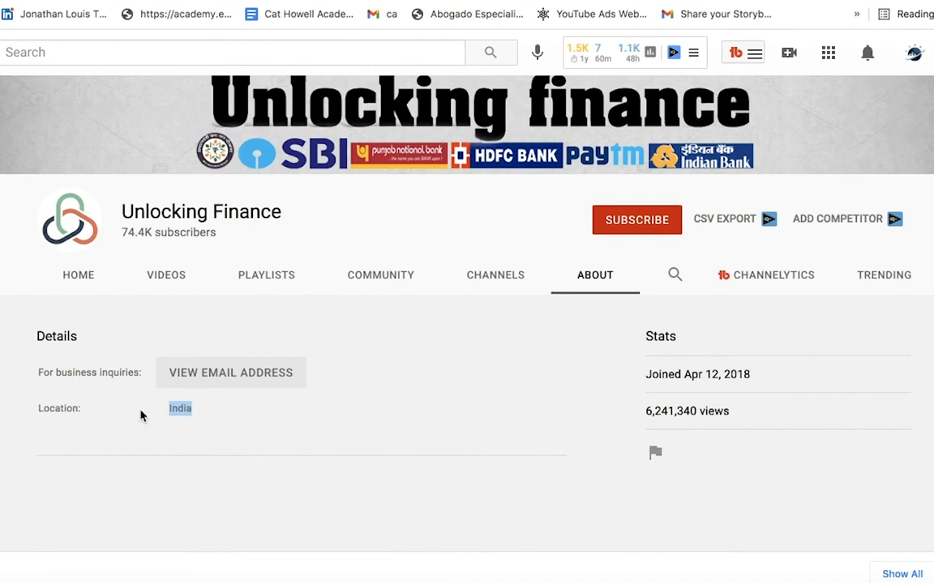
Step: Examine the Unlocking Finance channel's uploaded videos for language and topic
left_click(162, 278)
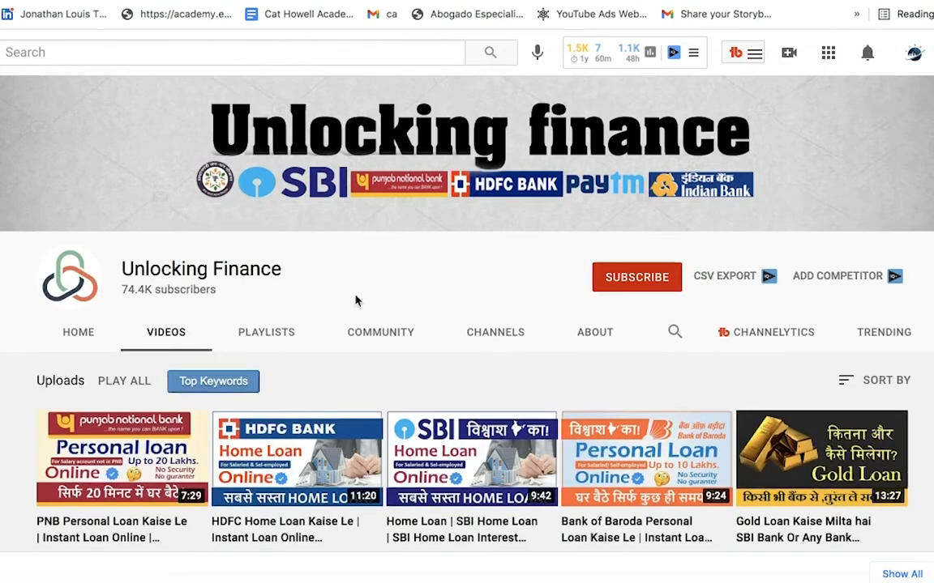
scroll(354, 340, "down", 2)
scroll(531, 386, "down", 2)
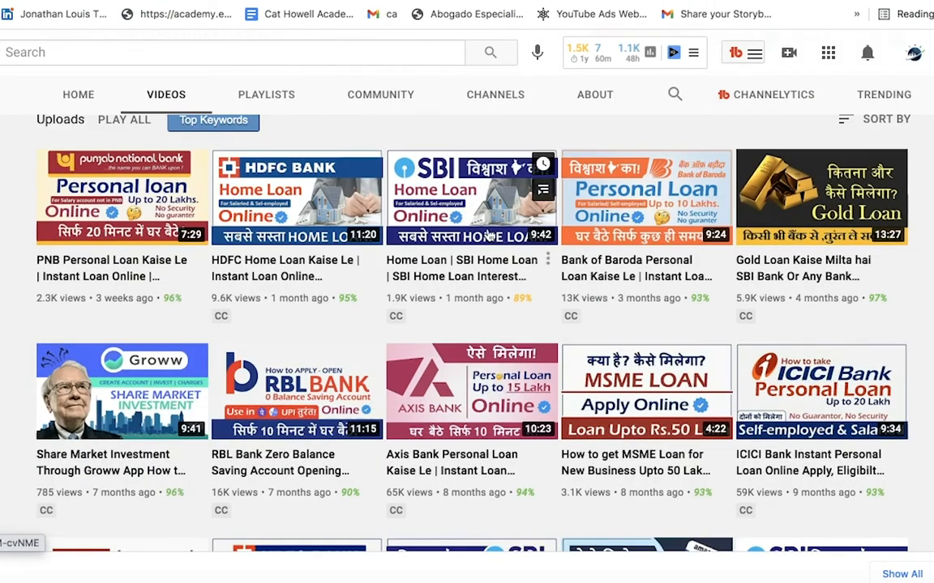
scroll(847, 394, "down", 3)
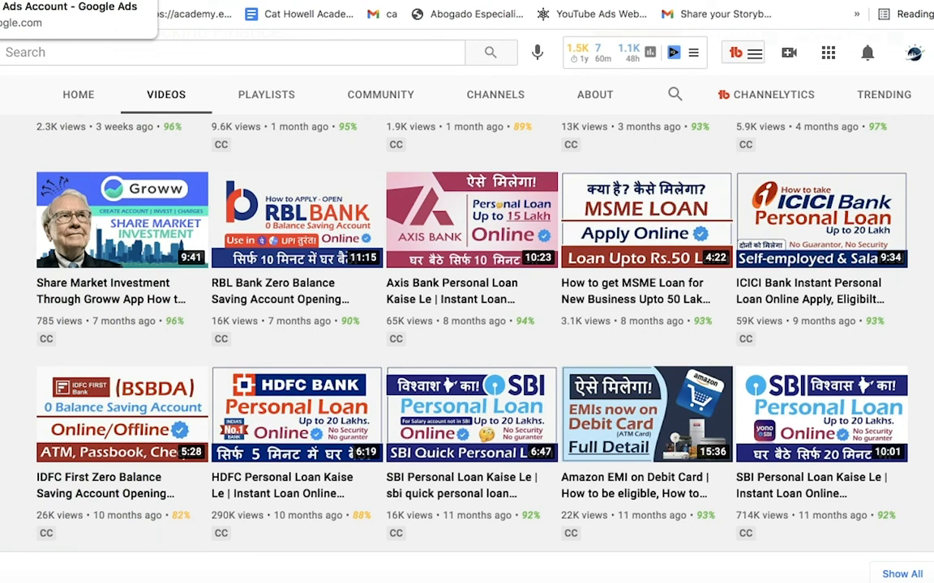
Step: Return to the raw data sheet and go backwards through the "Finance" matches to Goela School of Finance LLP in row 34864
left_click(522, 0)
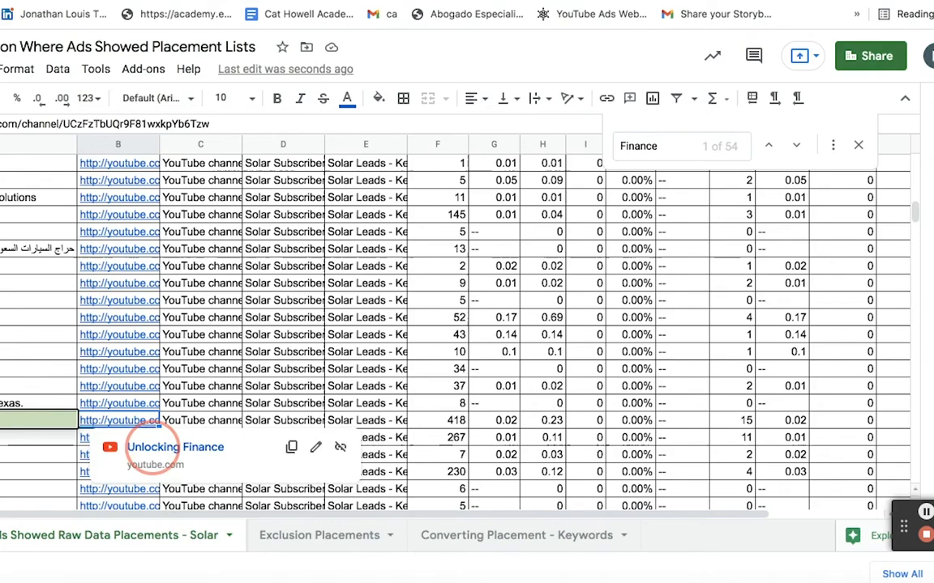
left_click(2, 455)
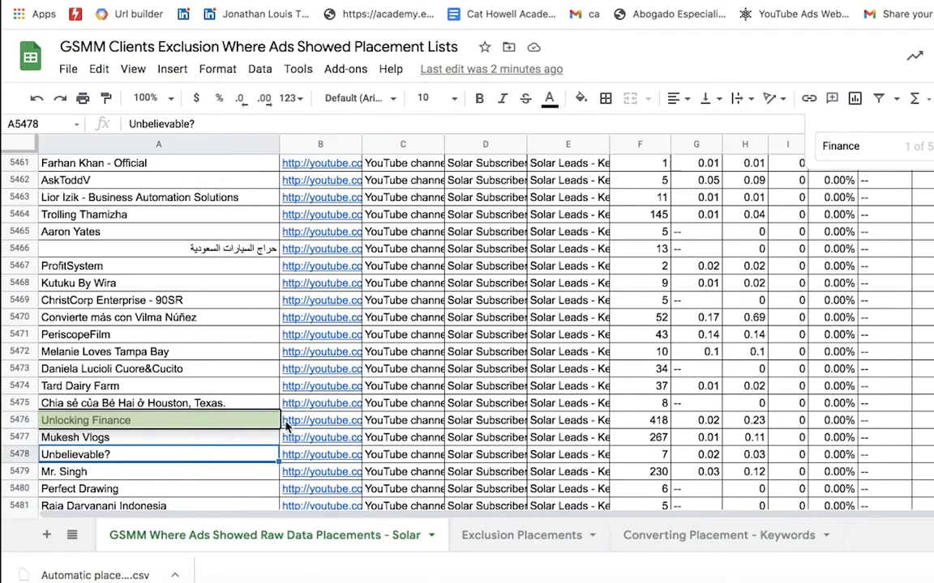
left_click(261, 421)
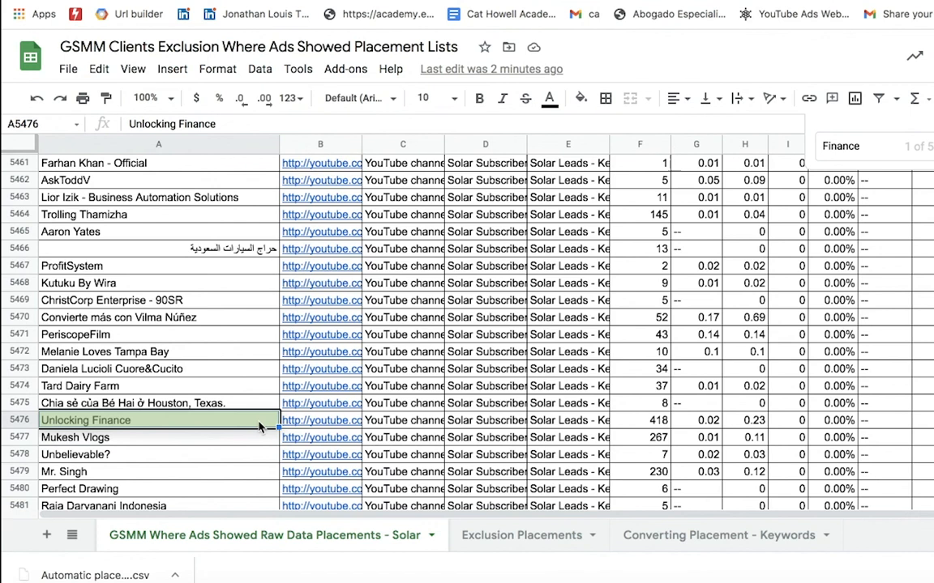
left_click(852, 151)
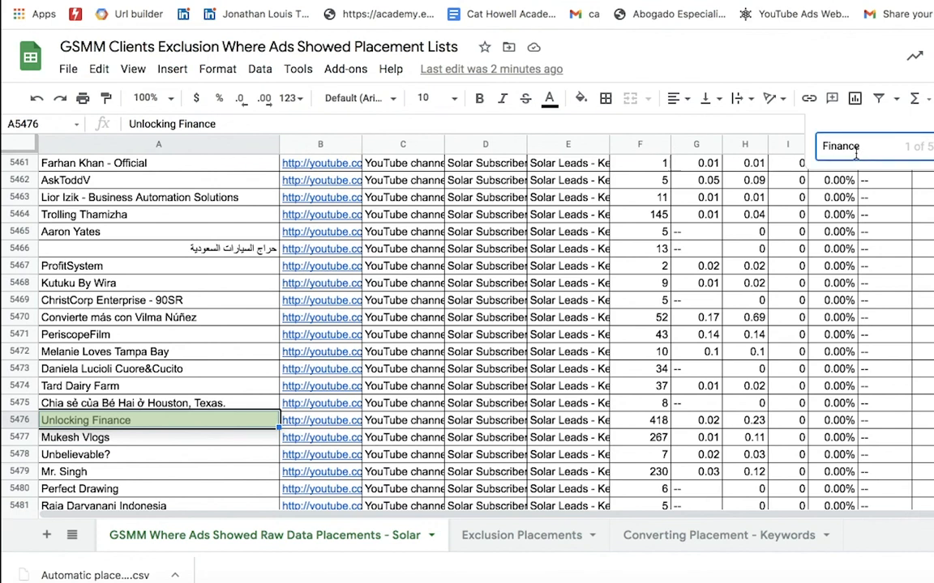
key("Return")
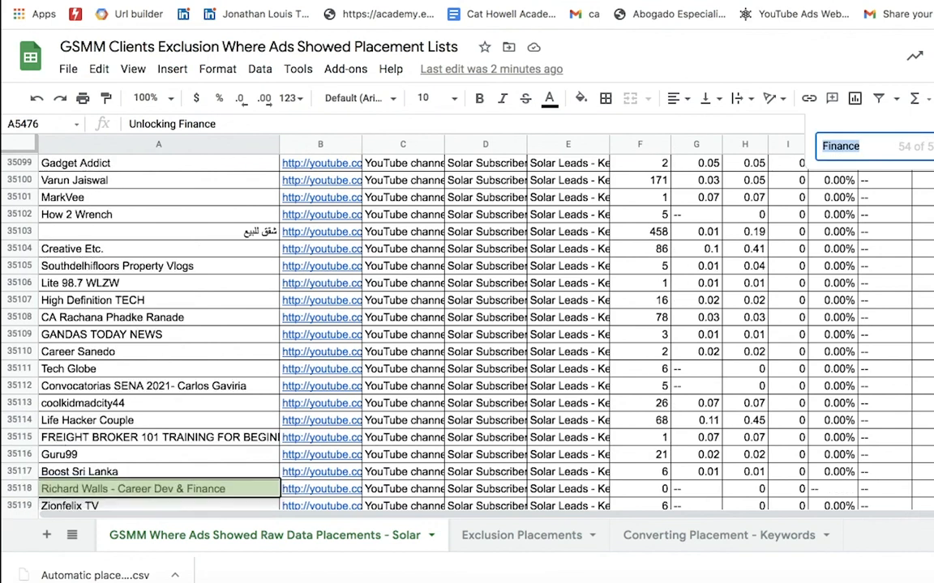
key("shift+Return")
key("shift+Return")
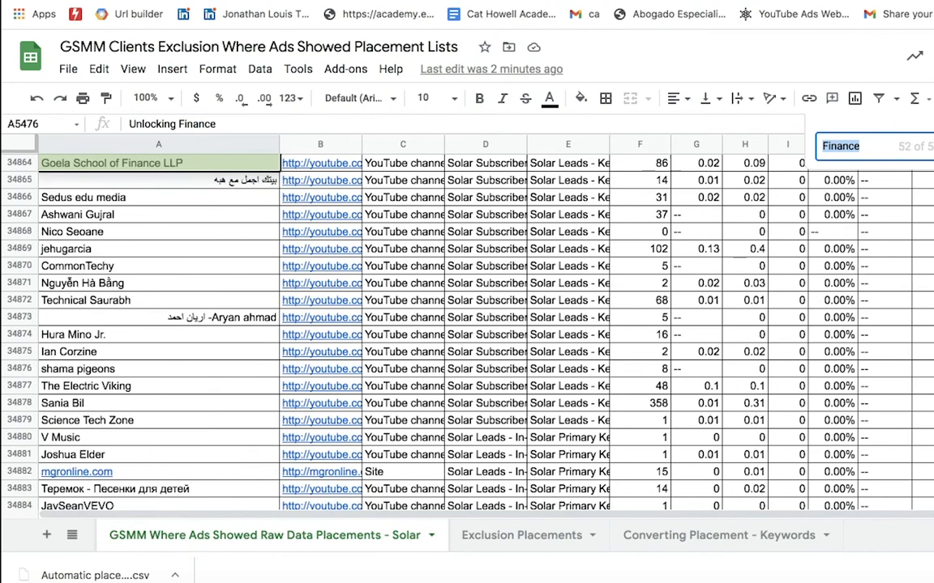
Step: Step through the "Finance" matches in the raw data sheet to Car Finance in row 13265 and select that row
key("shift+Return")
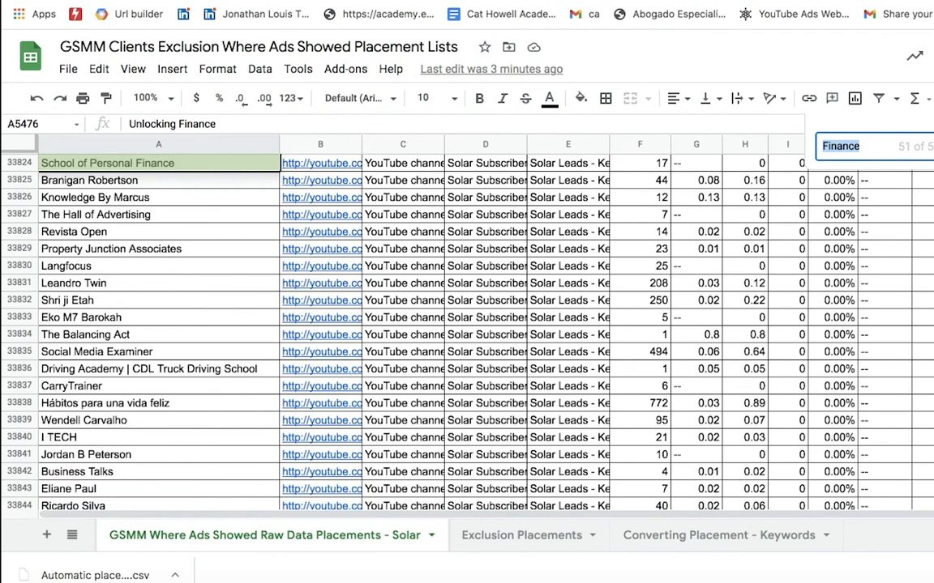
key("shift+Return")
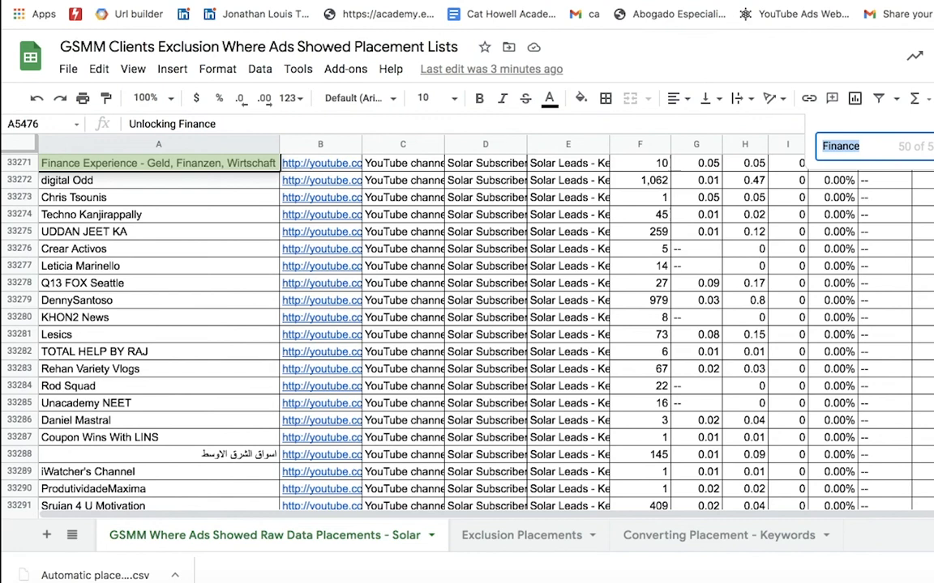
key("Return")
key("Return")
key("Return")
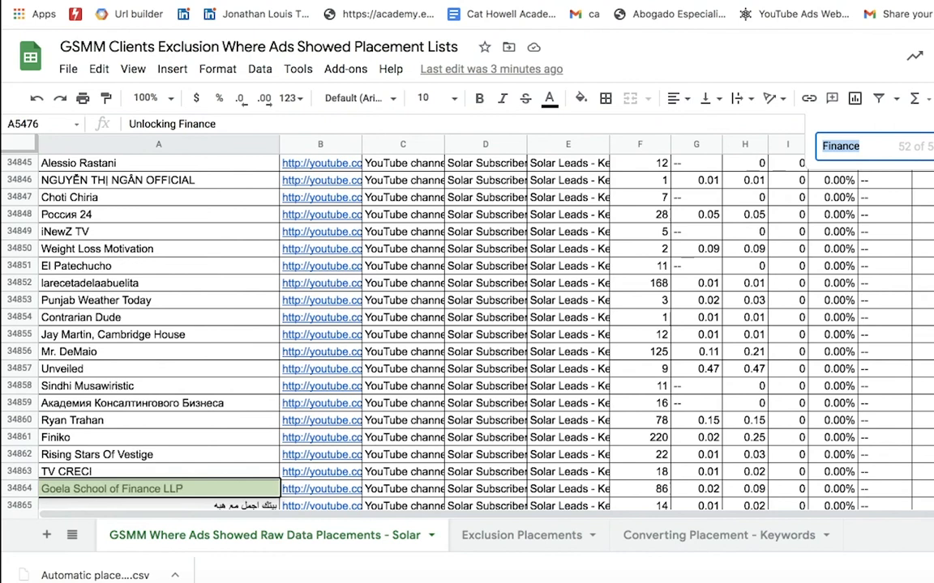
key("Return")
key("Return")
key("Return")
key("Return")
key("Return")
key("Return")
key("Return")
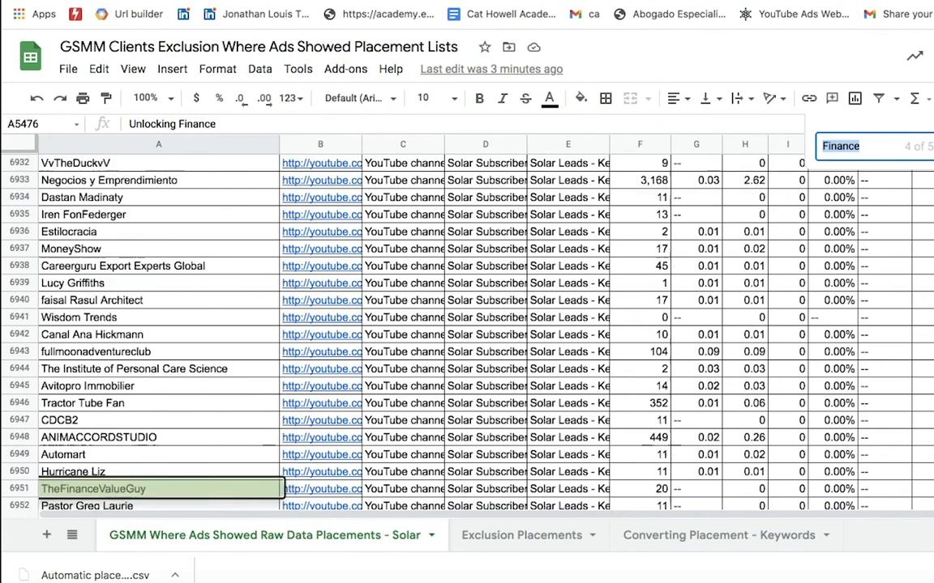
key("Return")
key("Return")
key("Return")
key("Return")
key("Return")
key("Return")
key("Return")
key("Return")
key("Return")
key("Return")
key("Return")
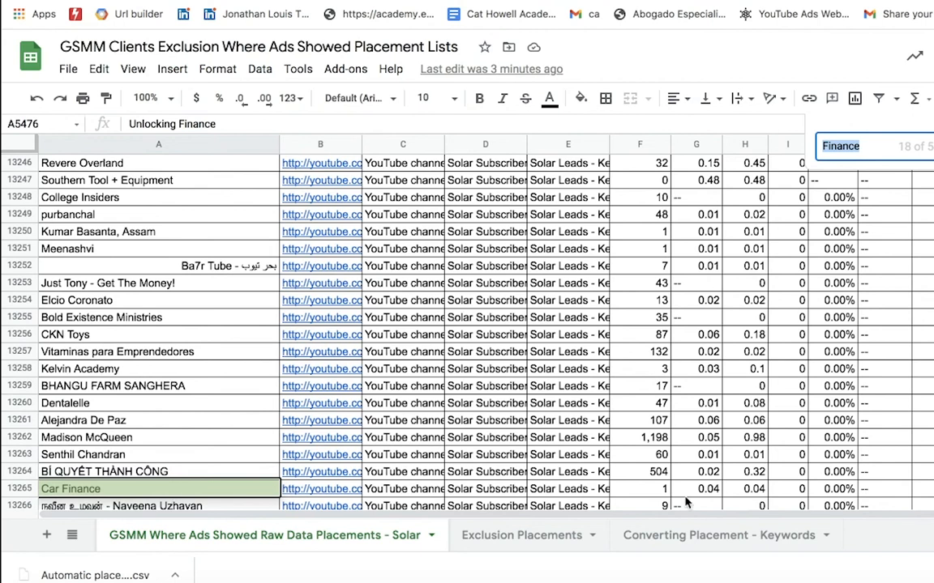
left_click(713, 492)
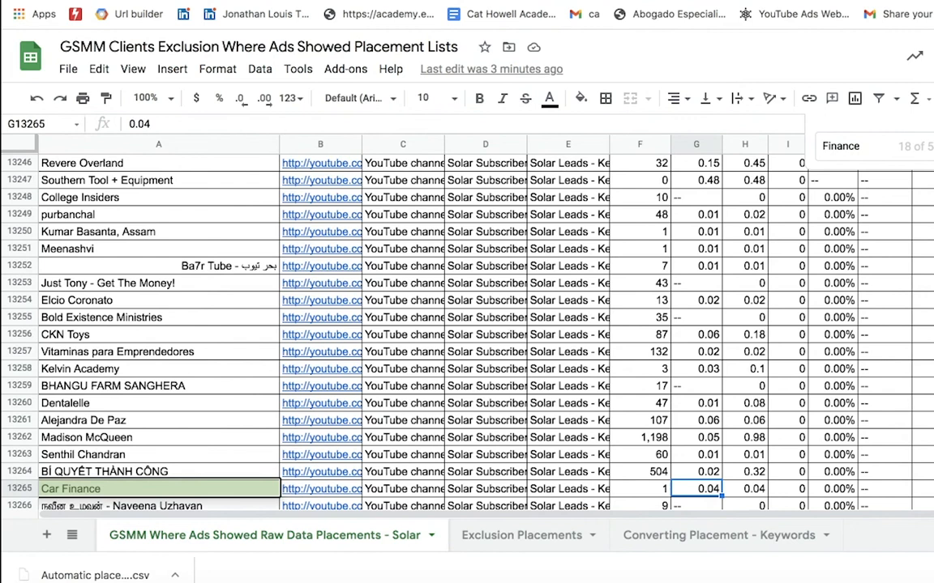
left_click(136, 321)
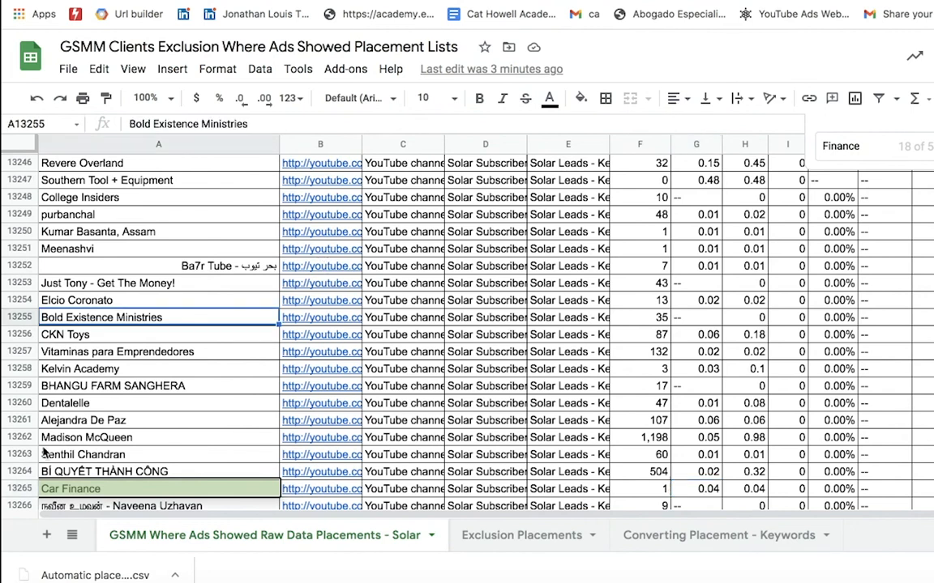
left_click(24, 488)
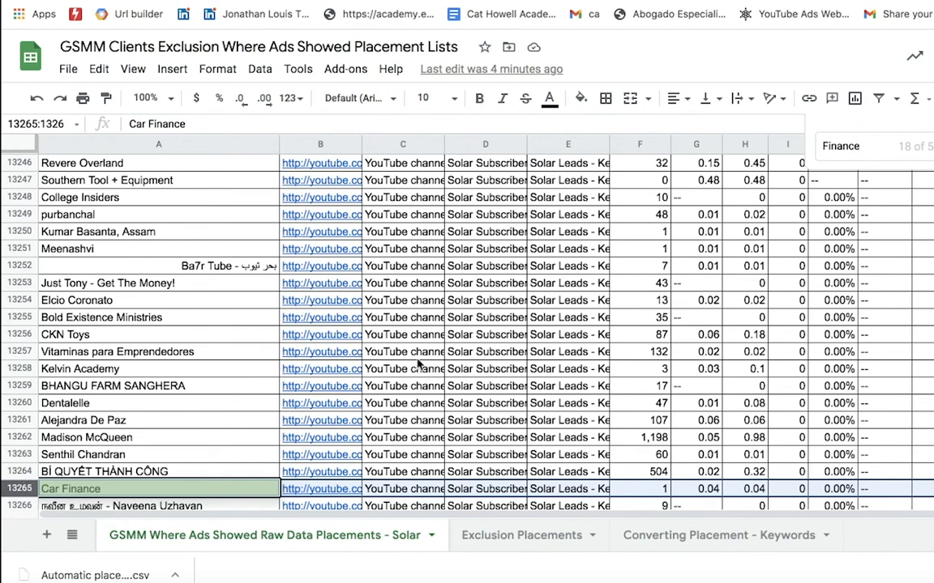
Step: Go back to the preceding "Finance" match, ZAPFinance TV in row 12393, and open its channel from the placement URL
left_click(698, 266)
scroll(705, 441, "up", 5)
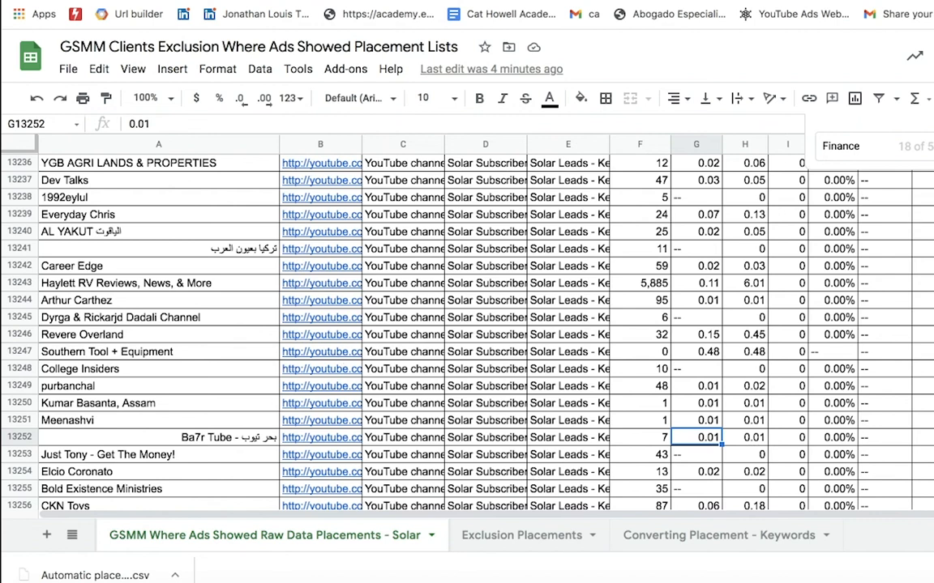
key("shift+Return")
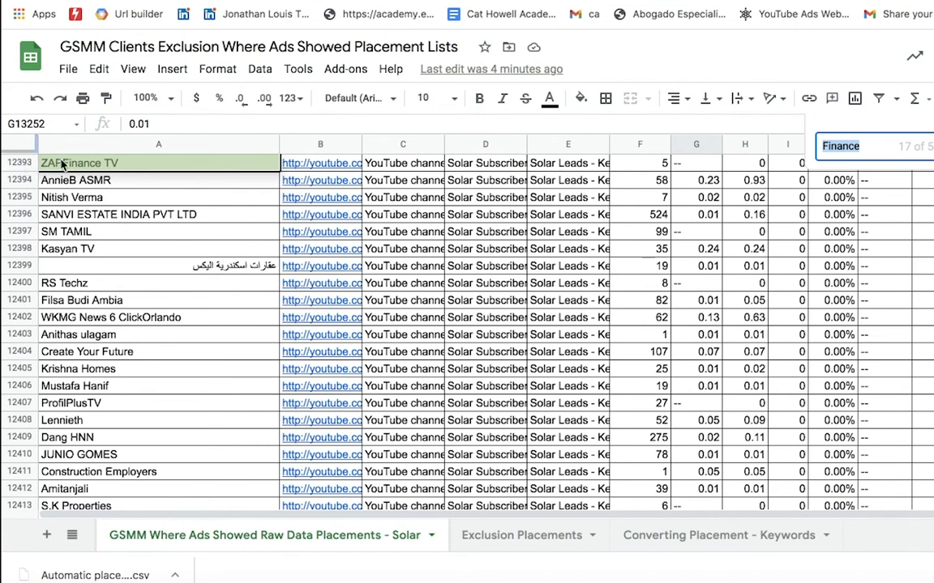
left_click(294, 162)
left_click(381, 193)
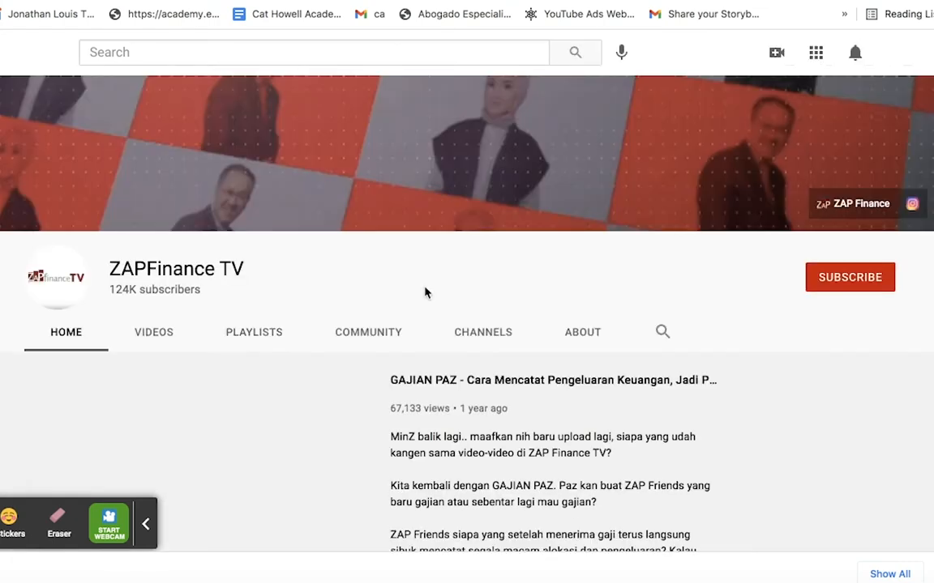
Step: Examine the ZAPFinance TV channel's About details for its location and the language of its description
left_click(582, 333)
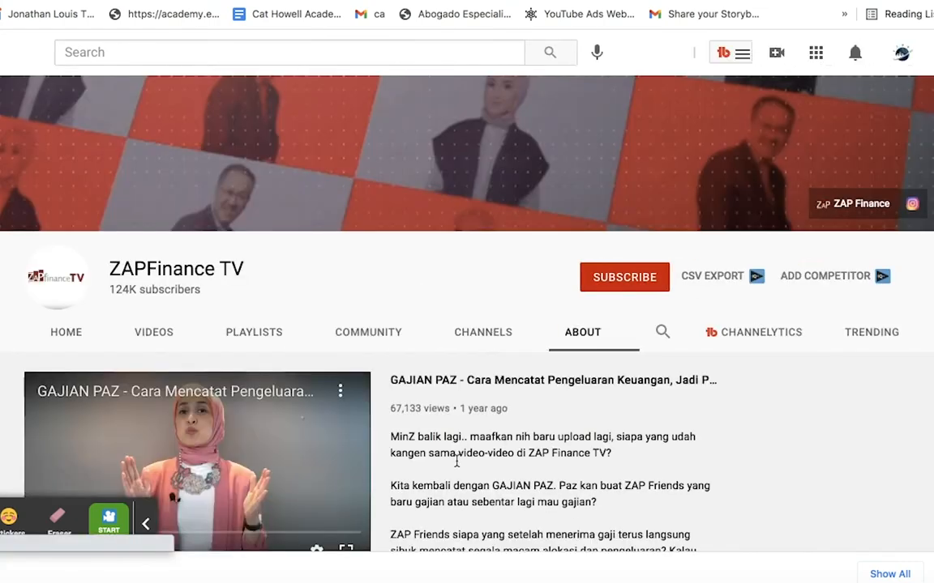
scroll(526, 312, "down", 3)
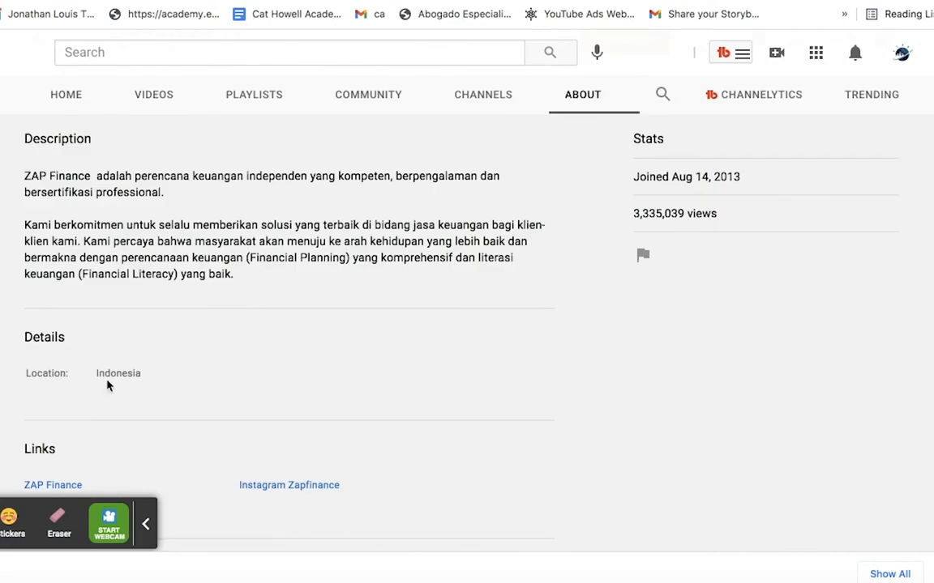
scroll(514, 281, "up", 3)
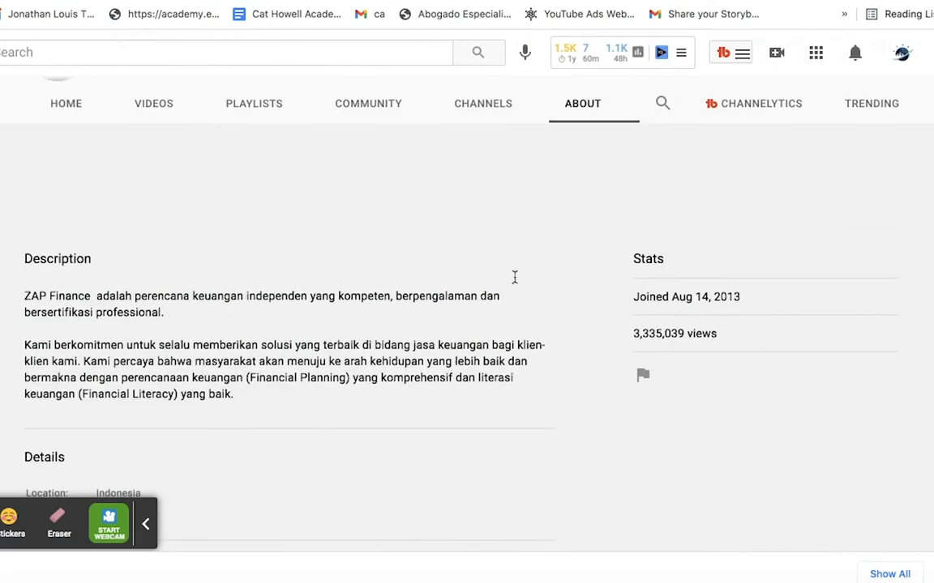
scroll(514, 278, "up", 2)
left_click_drag(250, 468, 346, 468)
left_click_drag(97, 484, 189, 486)
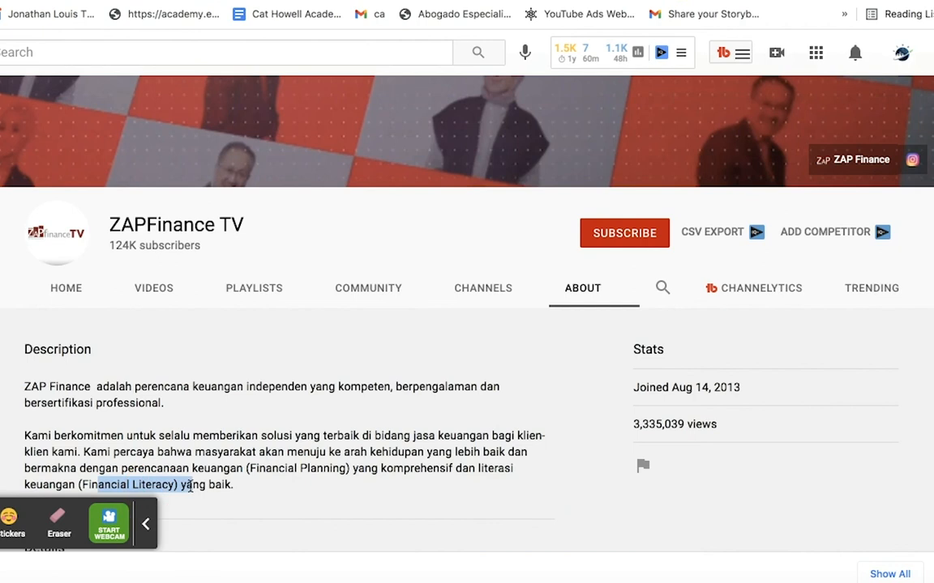
Step: Copy the ZAPFinance TV row from the raw data sheet into row 4 of the Exclusion Placements sheet
left_click(421, 2)
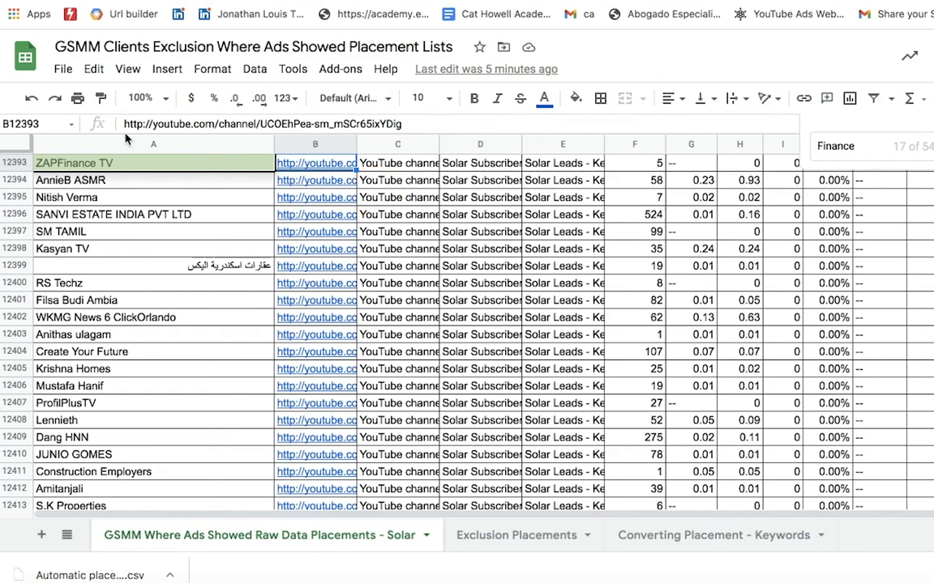
left_click(107, 183)
left_click(16, 162)
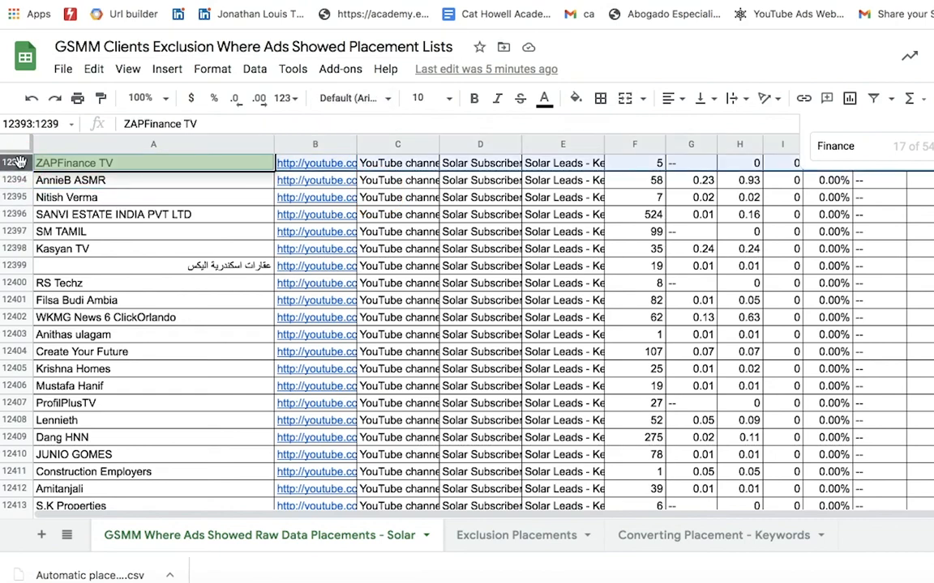
key("ctrl+c")
left_click(524, 538)
left_click(22, 213)
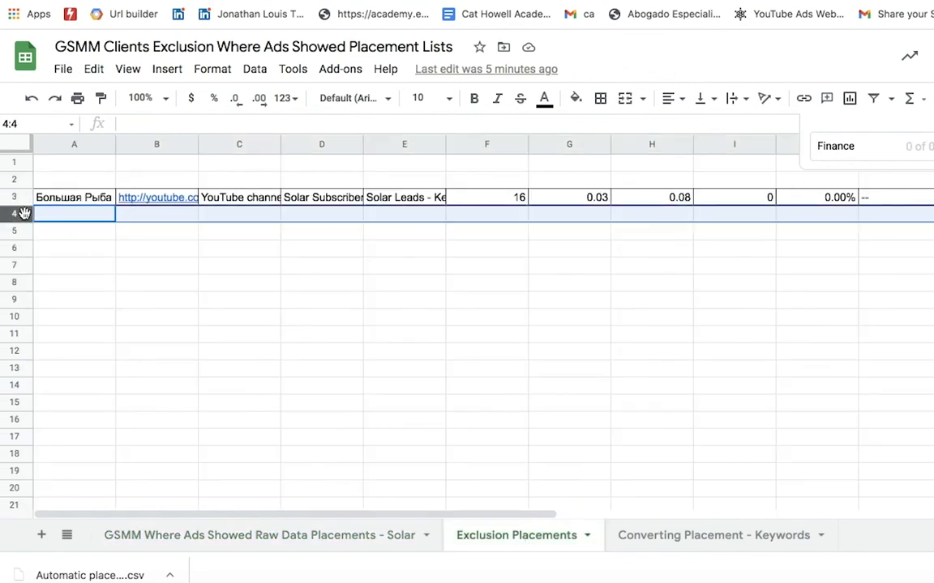
key("ctrl+v")
Step: Clear the ZAPFinance TV data in row 12393 of the raw data sheet and end the "Finance" search
left_click(365, 536)
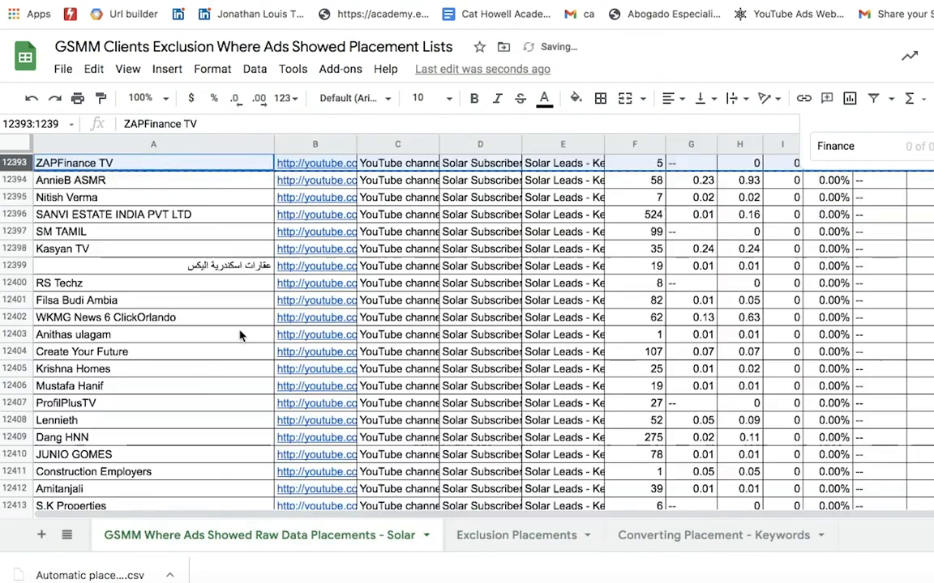
key("Delete")
left_click(130, 226)
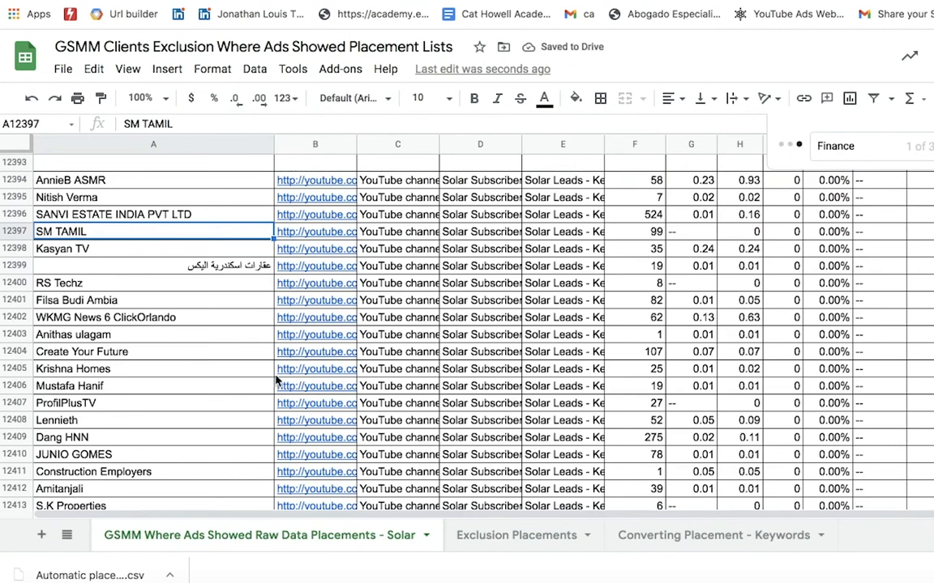
left_click(226, 370)
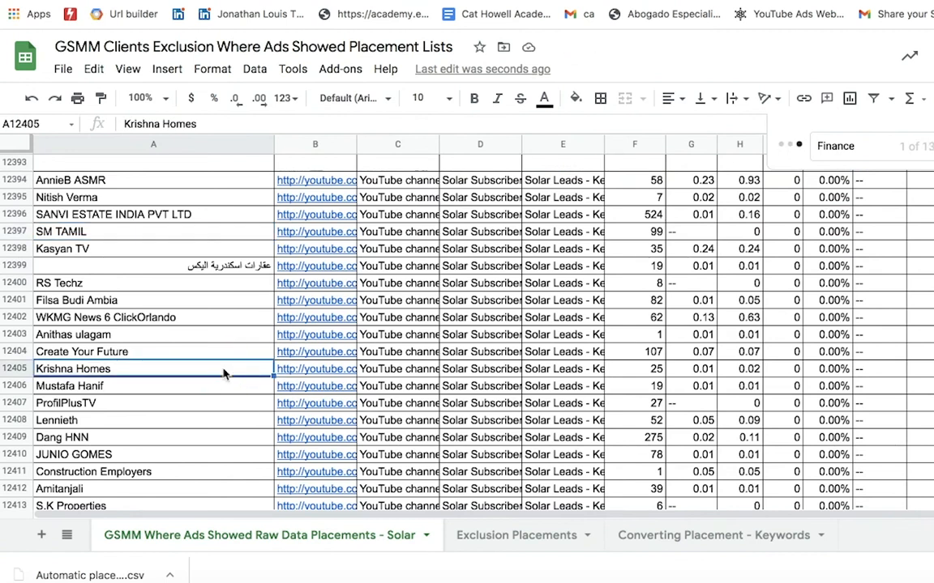
key("Escape")
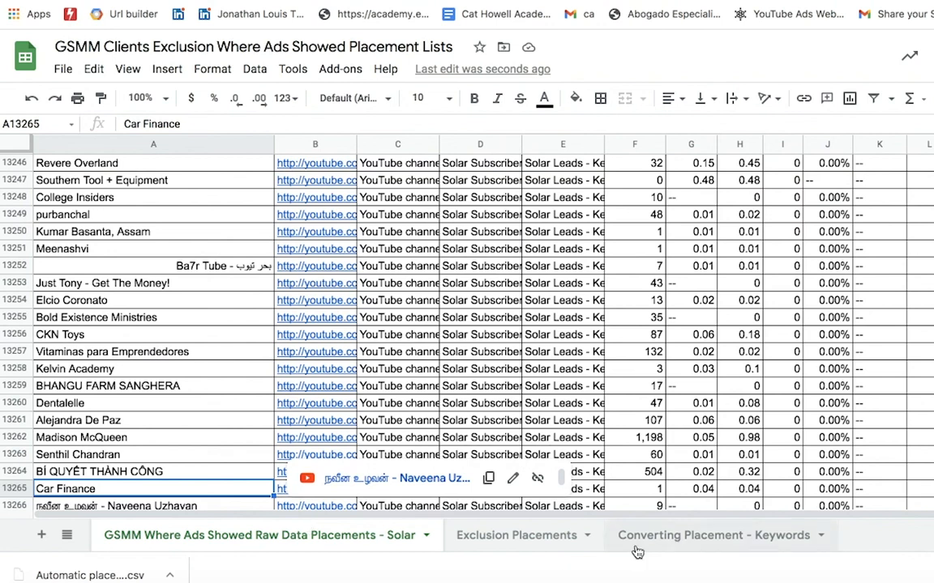
Step: Review the placements on the Converting Placement - Keywords sheet and return to the raw data sheet
left_click(666, 541)
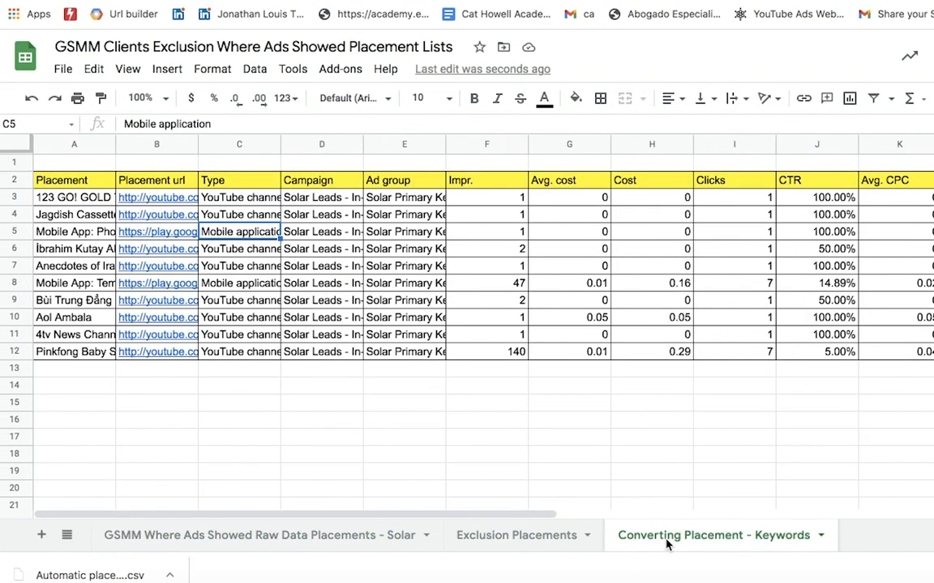
left_click(745, 257)
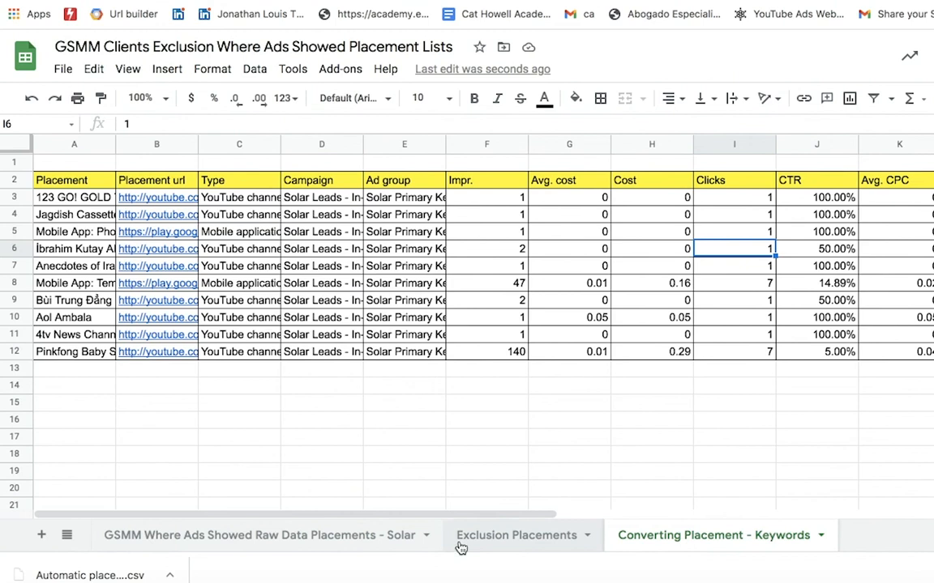
left_click(308, 532)
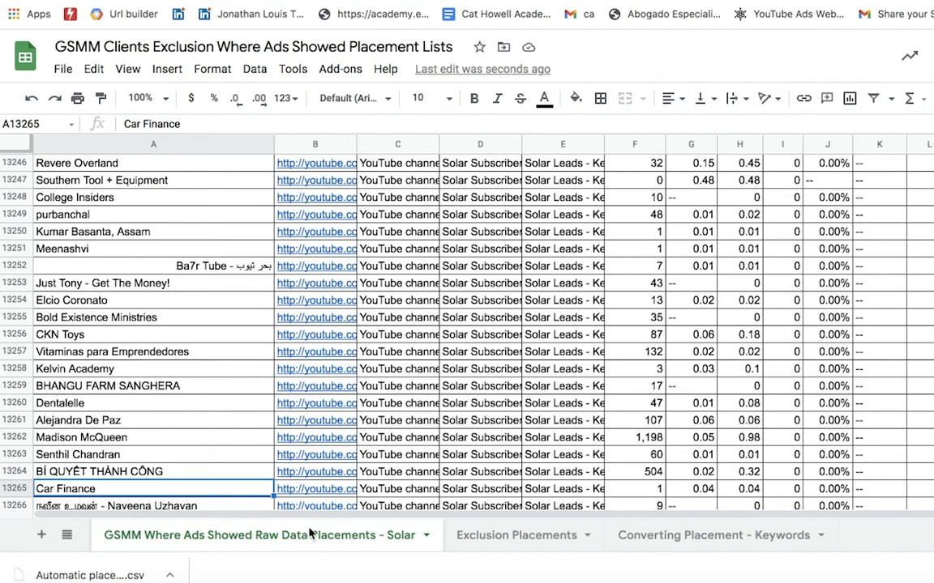
Step: Read through the placement names in column A of the raw data sheet from row 13257 down to row 13324
left_click(99, 355)
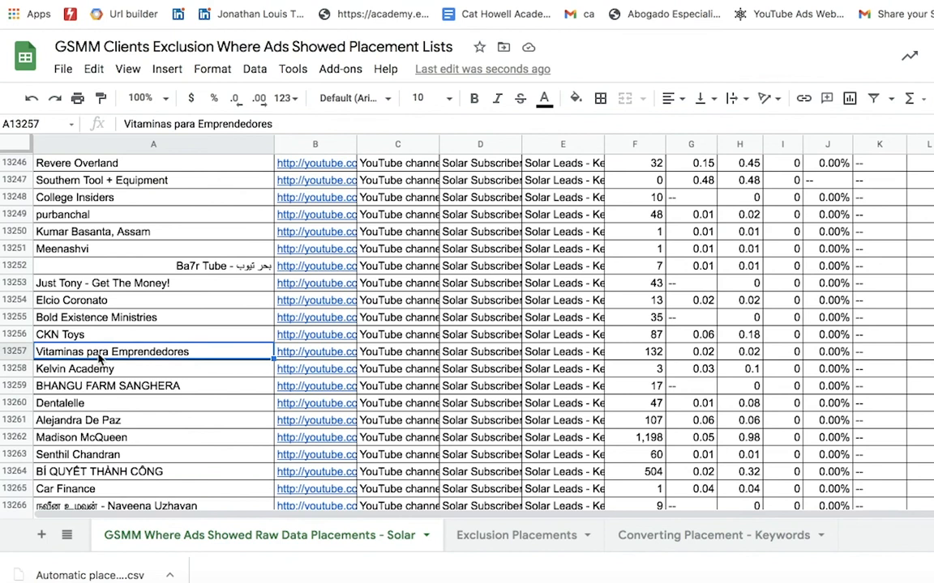
key("Down")
key("Down")
key("Down")
key("Down")
key("Down")
key("Down")
key("Down")
key("Down")
key("Down")
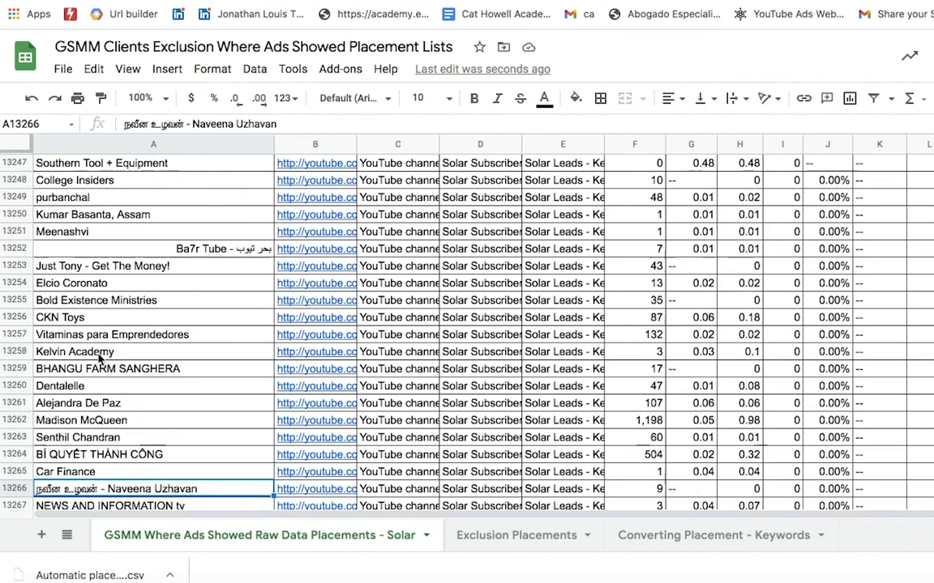
key("Down")
key("Down")
key("Down")
key("Down")
key("Down")
key("Down")
key("Down")
key("Down")
key("Down")
key("Down")
key("Down")
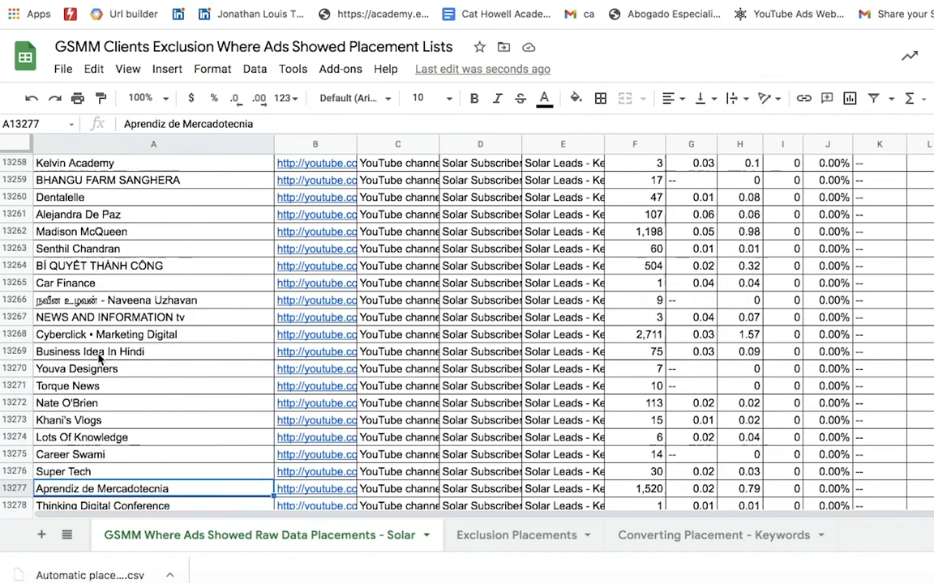
key("Down")
key("Down")
key("Down")
key("Down")
key("Down")
key("Down")
key("Down")
key("Down")
key("Down")
key("Down")
key("Down")
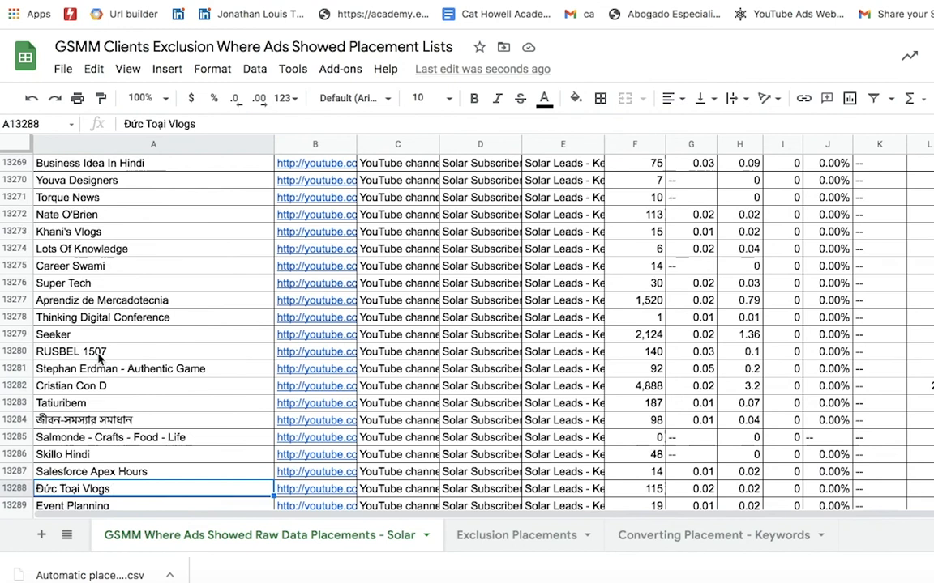
key("Down")
key("Down")
key("Down")
key("Down")
key("Down")
key("Down")
key("Down")
key("Down")
key("Down")
key("Down")
key("Down")
key("Down")
key("Down")
key("Down")
key("Down")
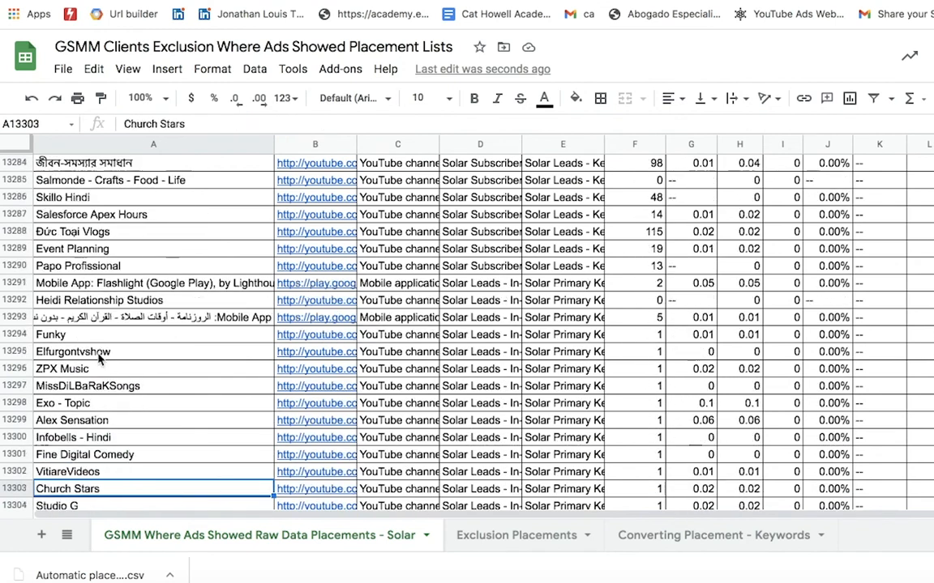
key("Down")
key("Down")
key("Down")
key("Down")
key("Down")
key("Down")
key("Down")
key("Down")
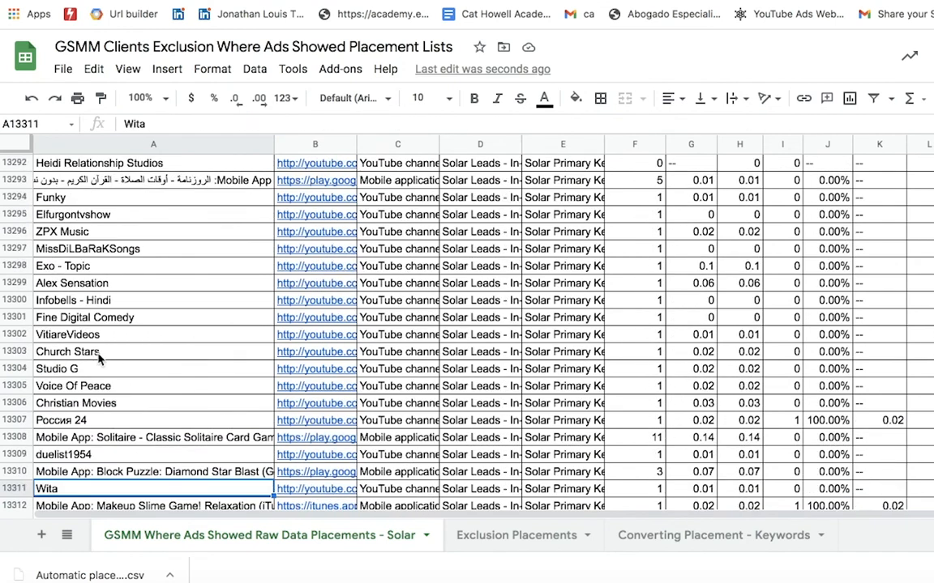
key("Up")
key("Up")
key("Up")
key("Up")
key("Up")
key("Up")
key("Up")
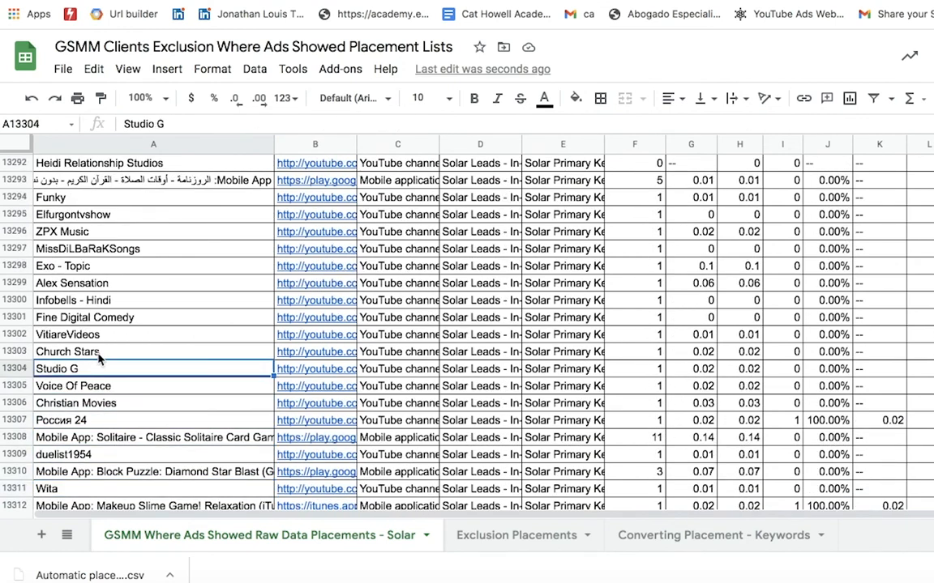
key("Up")
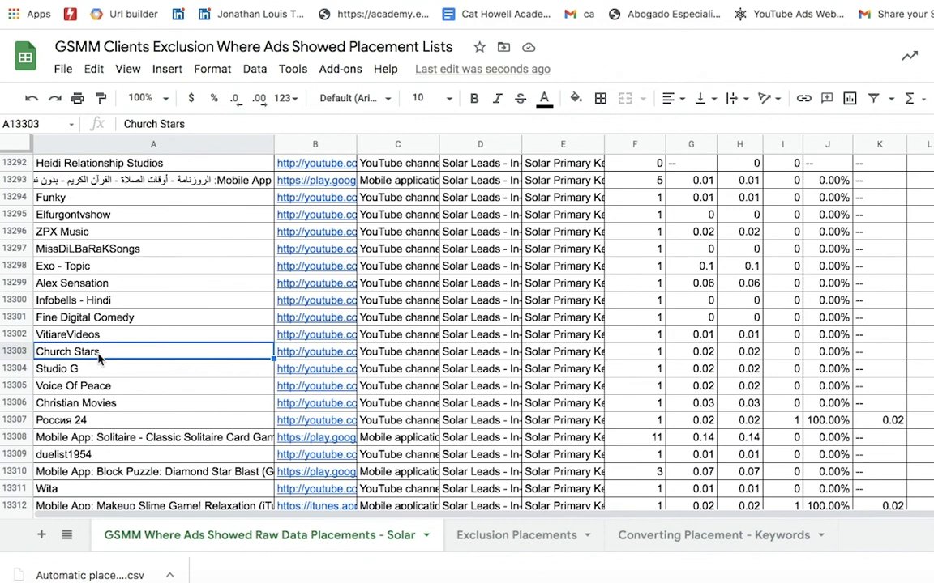
key("Down")
key("Down")
key("Down")
key("Down")
key("Down")
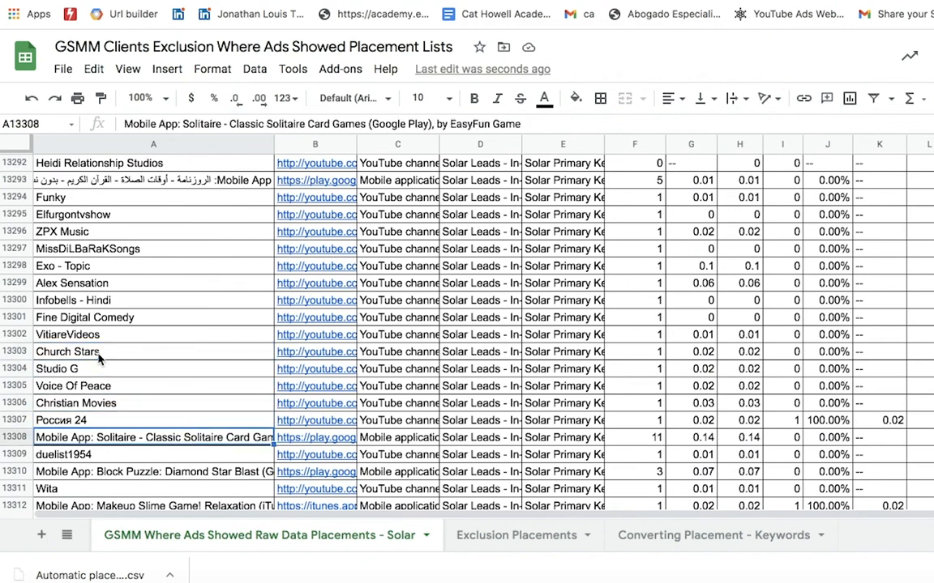
key("Down")
key("Down")
key("Down")
key("Down")
key("Down")
key("Down")
key("Down")
key("Down")
key("Down")
key("Down")
key("Down")
key("Down")
key("Down")
key("Down")
key("Down")
key("Down")
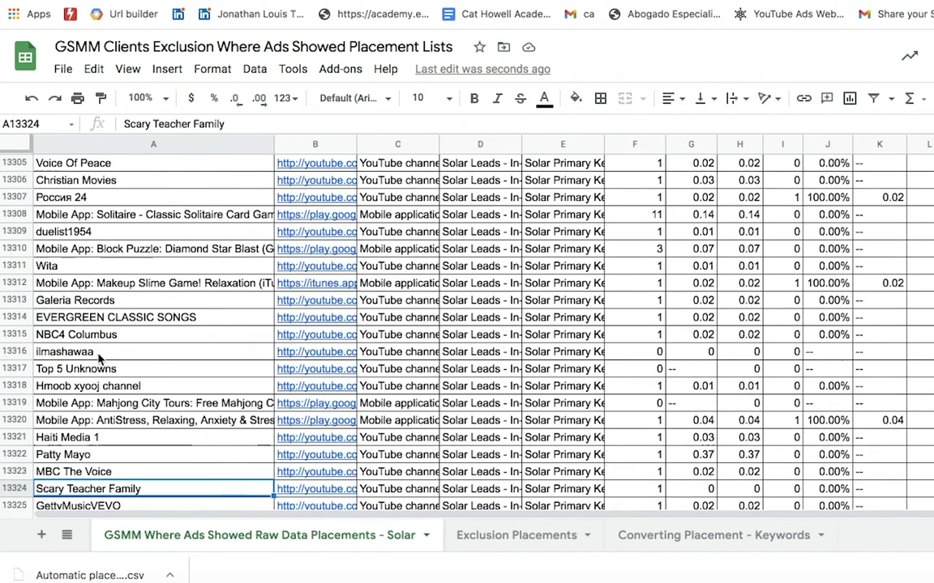
Step: Read through the placement names in column A of the raw data sheet from row 13324 down to row 13334
key("Down")
key("Down")
key("Down")
key("Down")
key("Up")
key("Up")
key("Up")
key("Up")
key("Up")
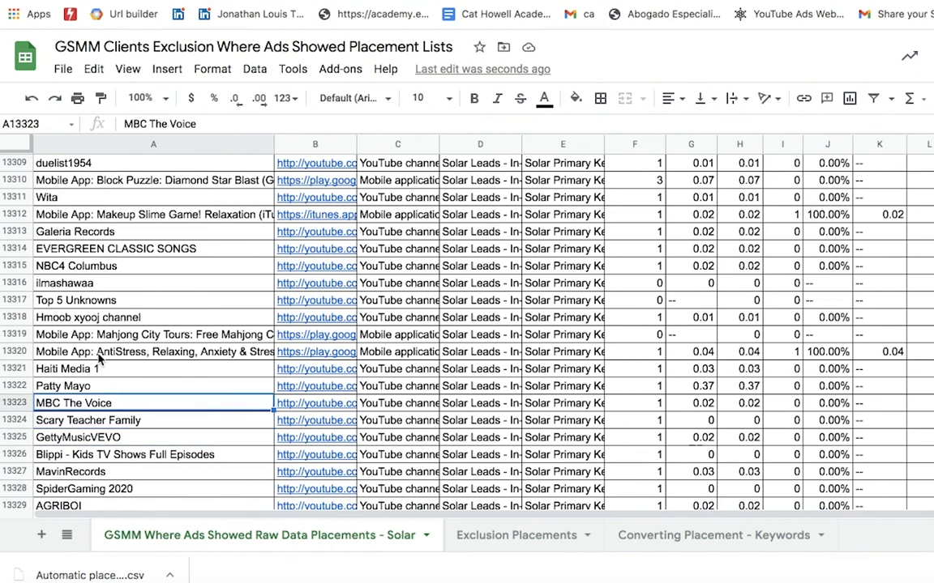
key("Down")
key("Down")
key("Down")
key("Down")
key("Down")
key("Down")
key("Down")
key("Down")
key("Down")
key("Down")
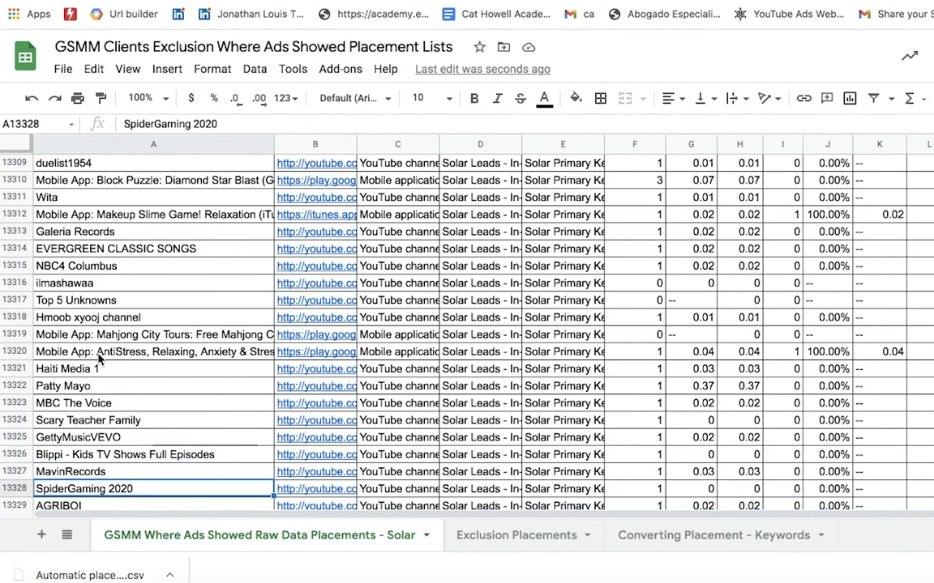
key("Down")
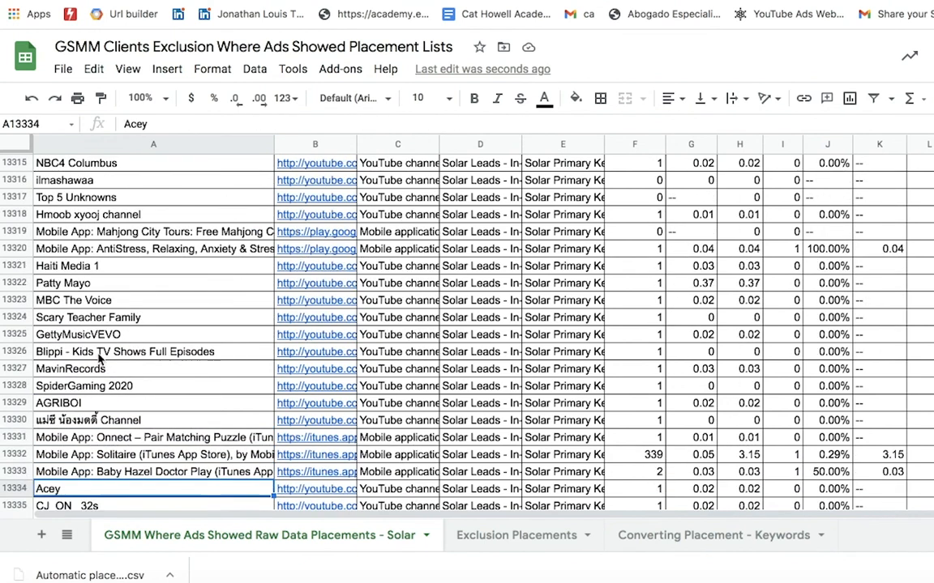
Step: Go back to the Blippi - Kids TV Shows placement in row 13326 and search the raw data sheet for "kids"
key("Up")
key("Up")
key("Up")
key("Up")
key("Up")
key("Up")
key("Up")
key("Up")
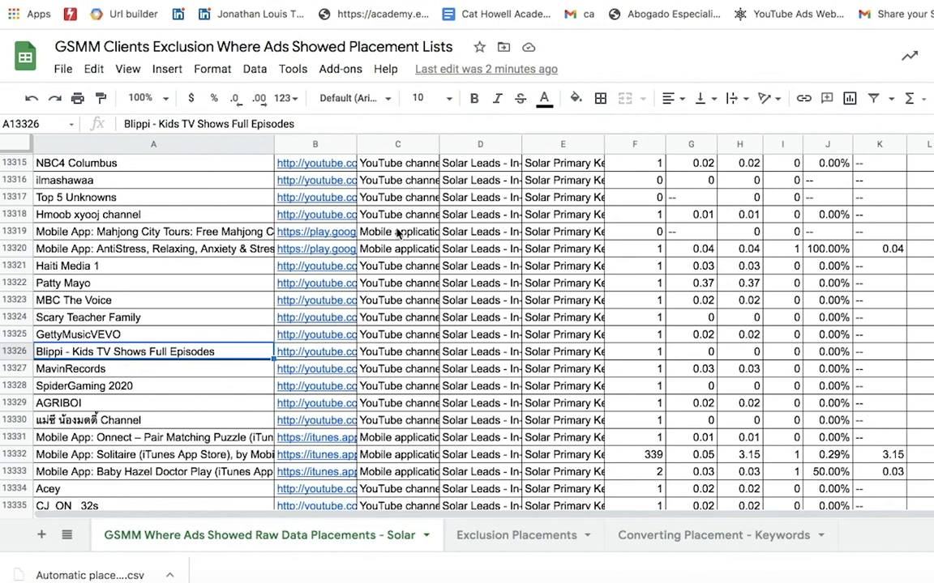
key("ctrl+f")
type("kids")
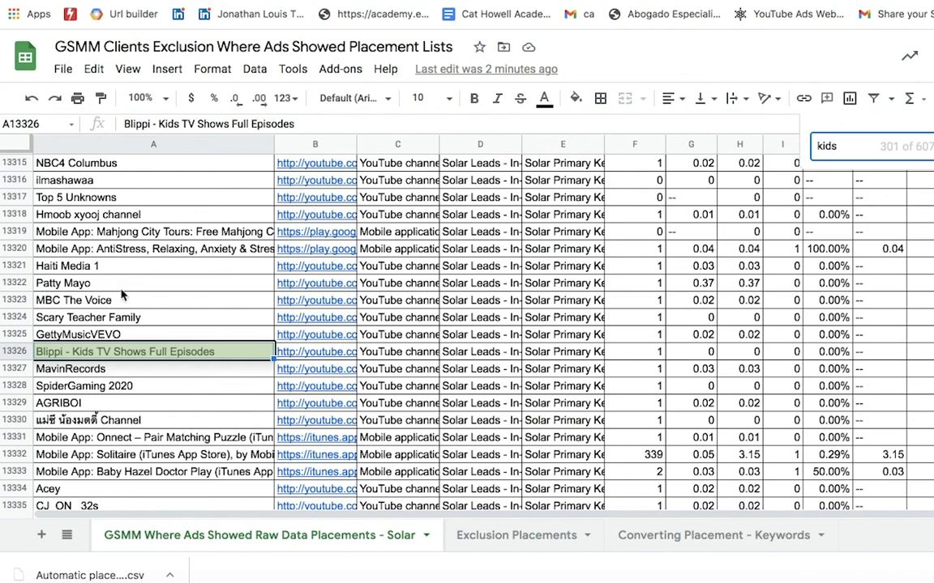
Step: Read through the placement names in column A of the raw data sheet from row 13328 down to row 13392
left_click(102, 386)
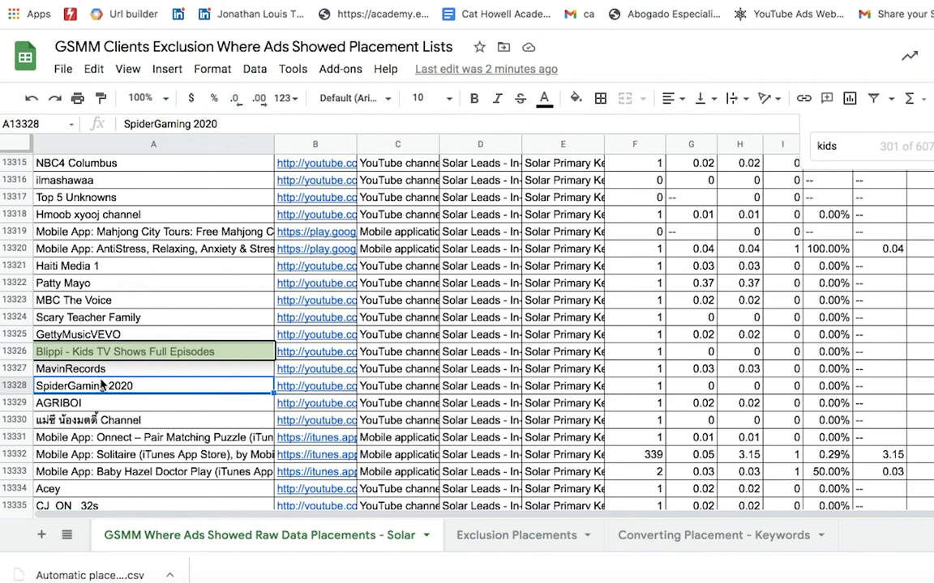
key("Down")
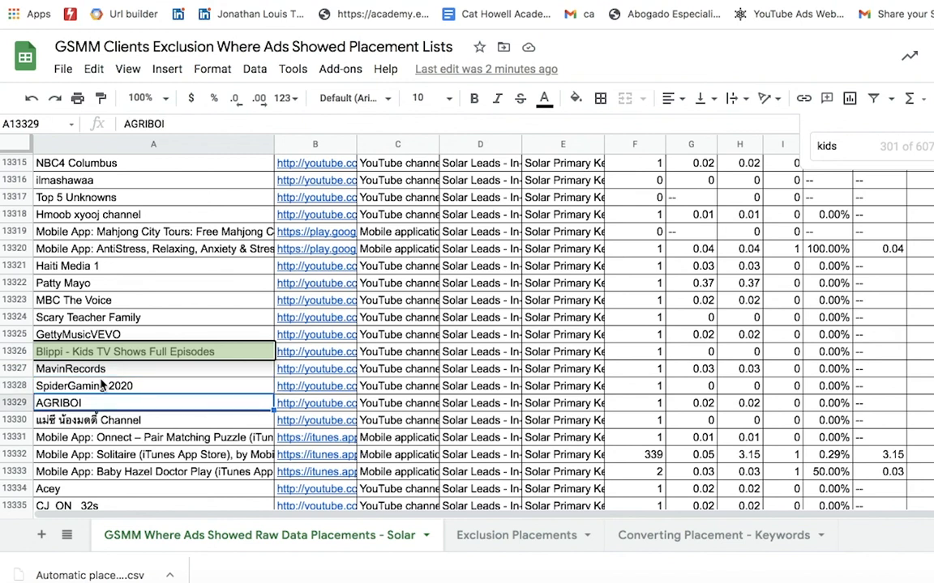
key("Down")
key("Down")
key("Down")
key("Down")
key("Down")
key("Down")
key("Down")
key("Down")
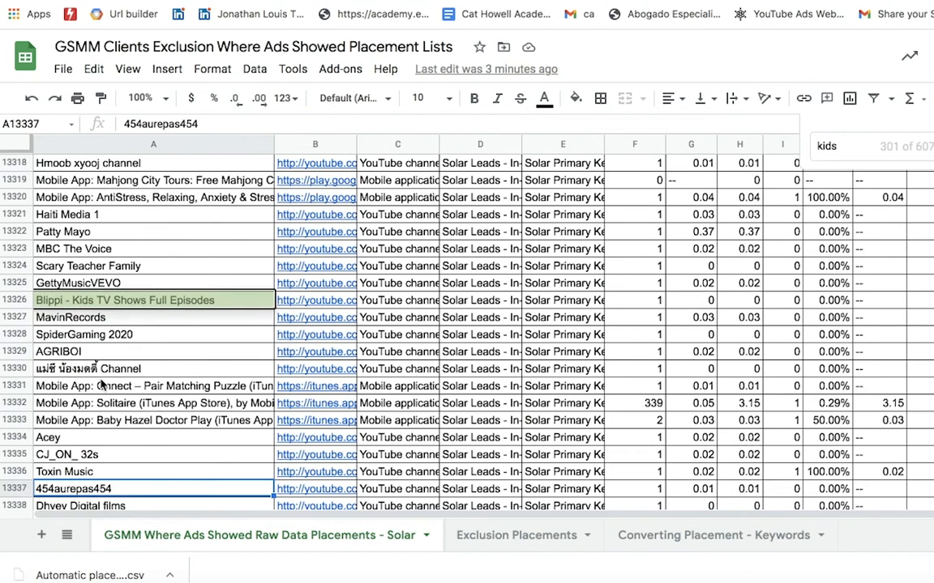
key("Down")
key("Down")
key("Down")
key("Down")
key("Down")
key("Down")
key("Down")
key("Down")
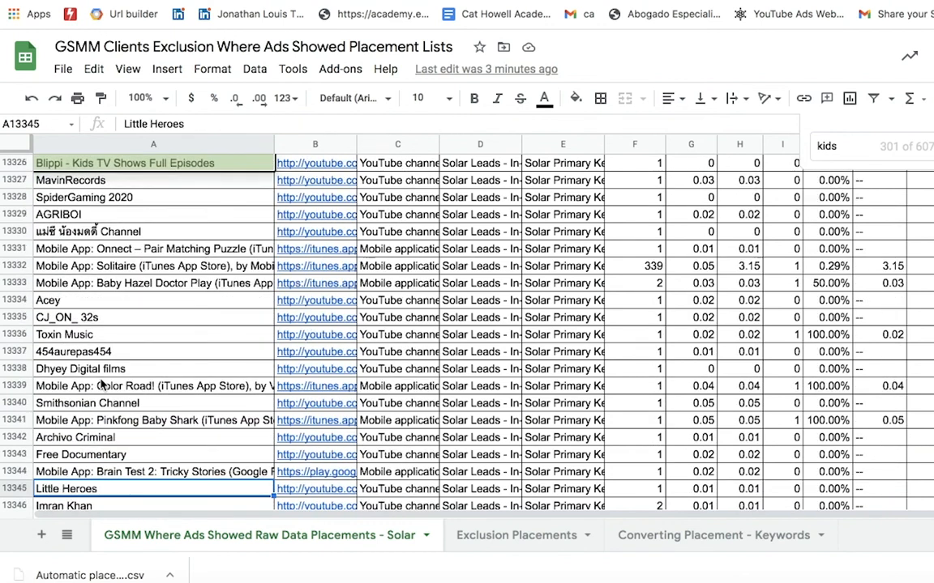
key("Down")
key("Down")
key("Up")
key("Up")
key("Up")
key("Up")
key("Up")
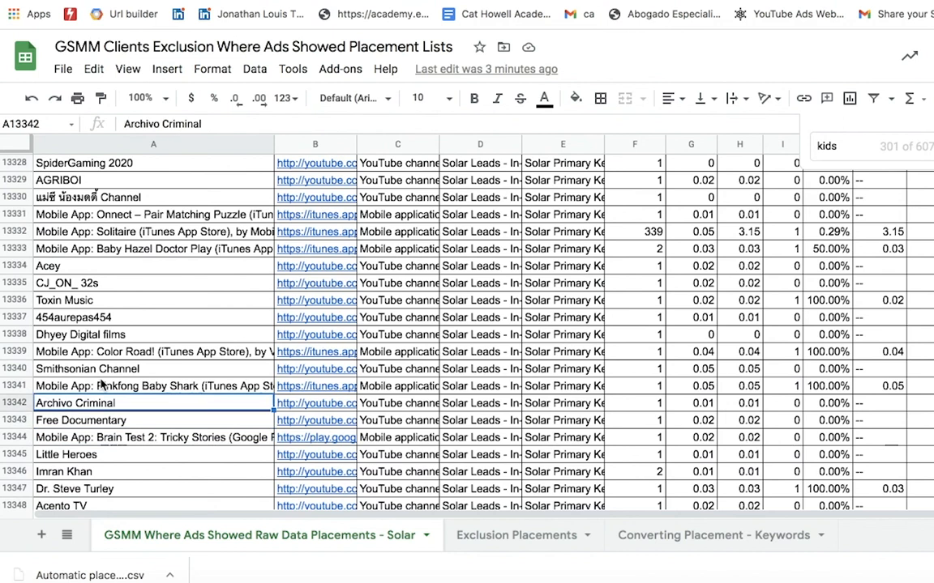
key("Up")
key("Up")
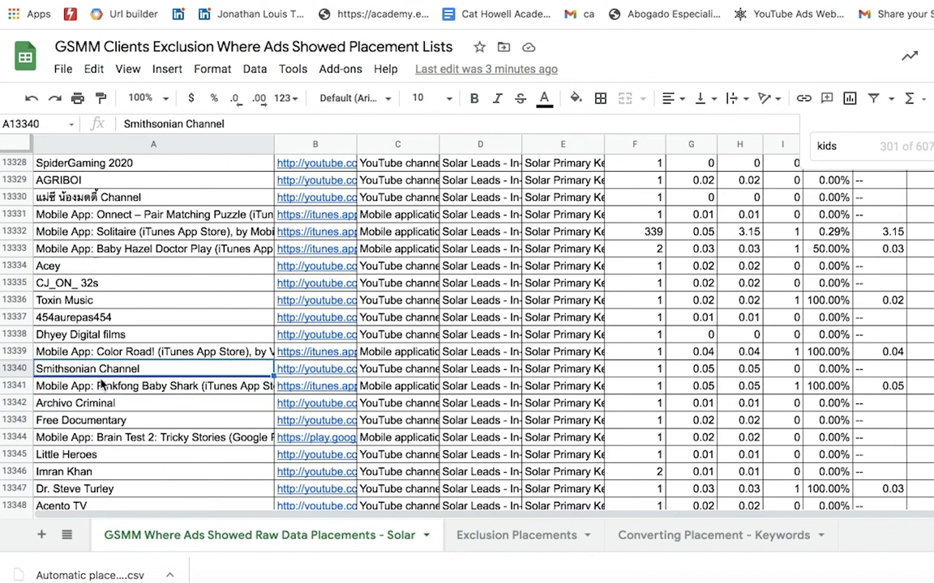
key("Down")
key("Down")
key("Down")
key("Down")
key("Down")
key("Down")
key("Down")
key("Down")
key("Down")
key("Down")
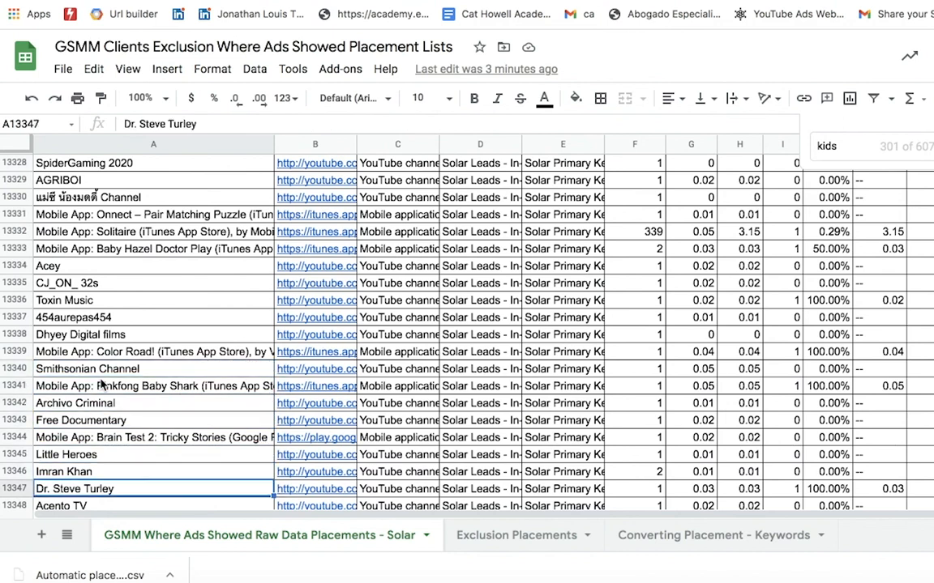
key("Down")
key("Down")
key("Down")
key("Down")
key("Down")
key("Down")
key("Down")
key("Down")
key("Down")
key("Down")
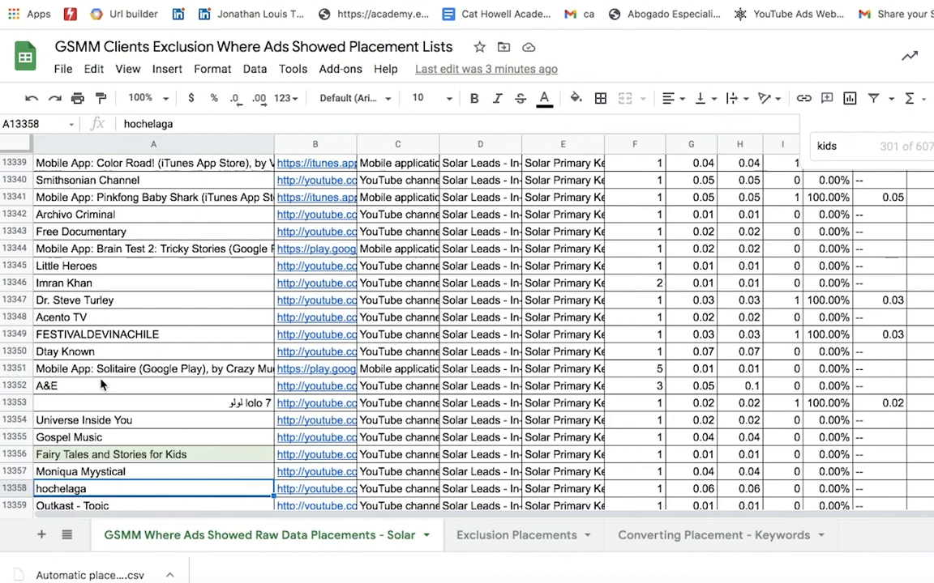
key("Down")
key("Down")
key("Down")
key("Down")
key("Down")
key("Down")
key("Down")
key("Down")
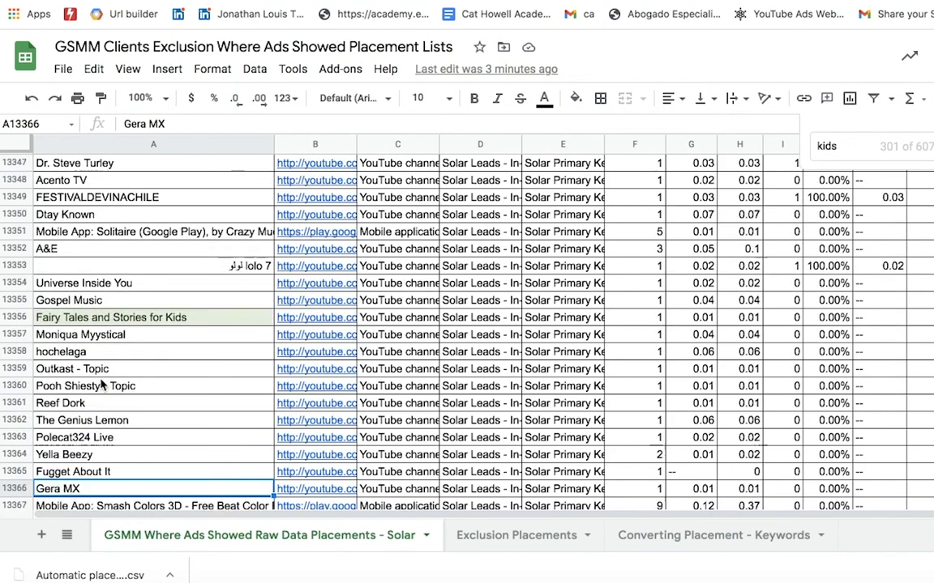
key("Down")
key("Down")
key("Down")
key("Down")
key("Down")
key("Down")
key("Down")
key("Down")
key("Down")
key("Down")
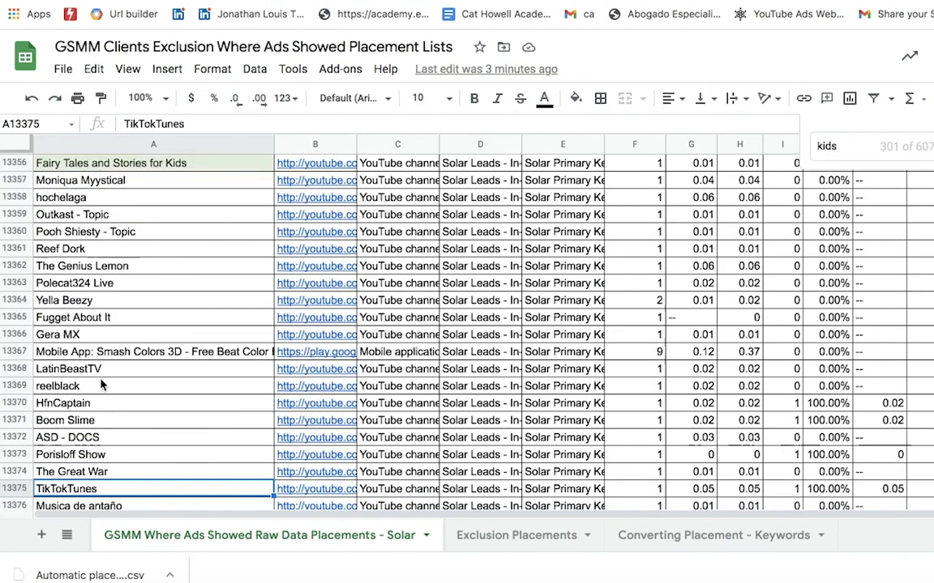
key("Down")
key("Down")
key("Down")
key("Down")
key("Down")
key("Down")
key("Down")
key("Down")
key("Down")
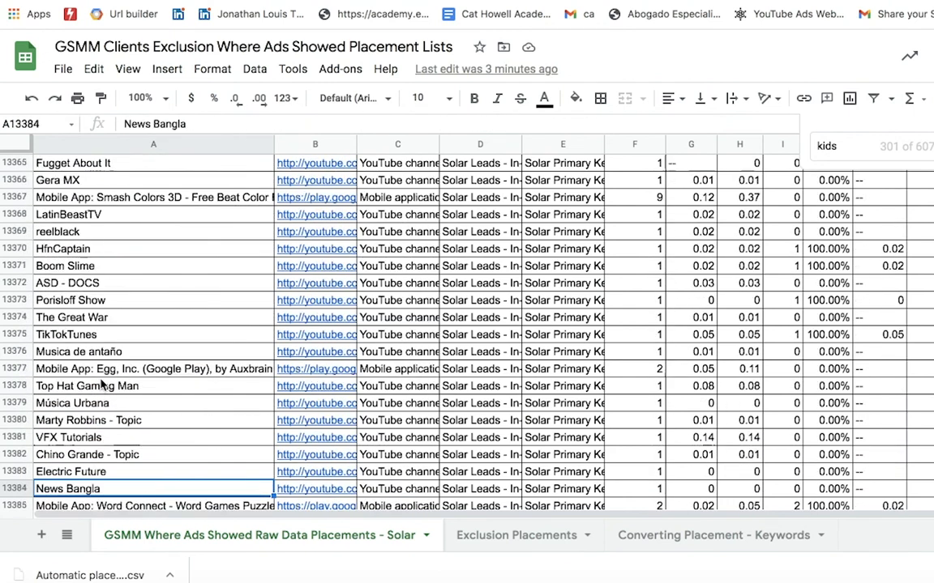
key("Down")
key("Down")
key("Down")
key("Down")
key("Down")
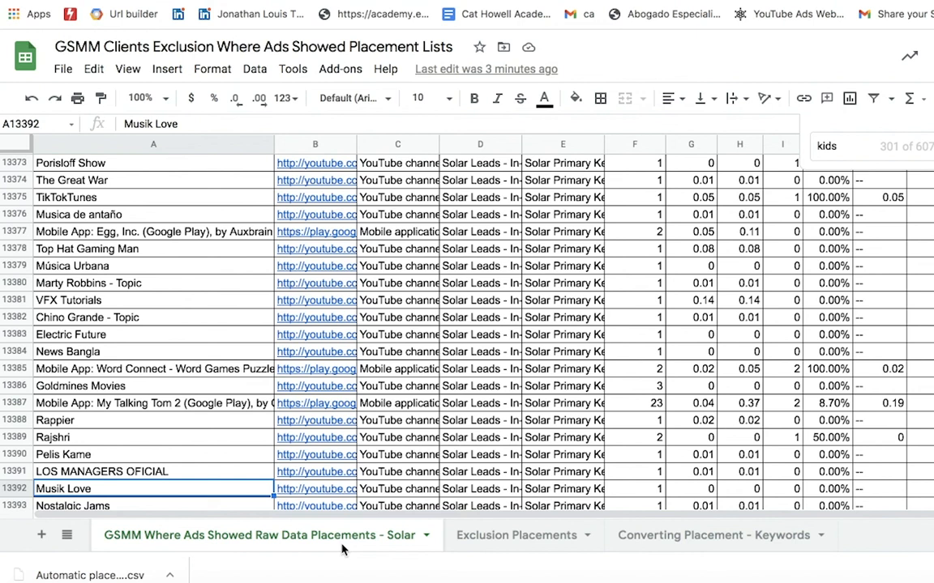
Step: End the "kids" search on the Exclusion Placements sheet and widen column B with the channel URLs
left_click(556, 538)
left_click(164, 271)
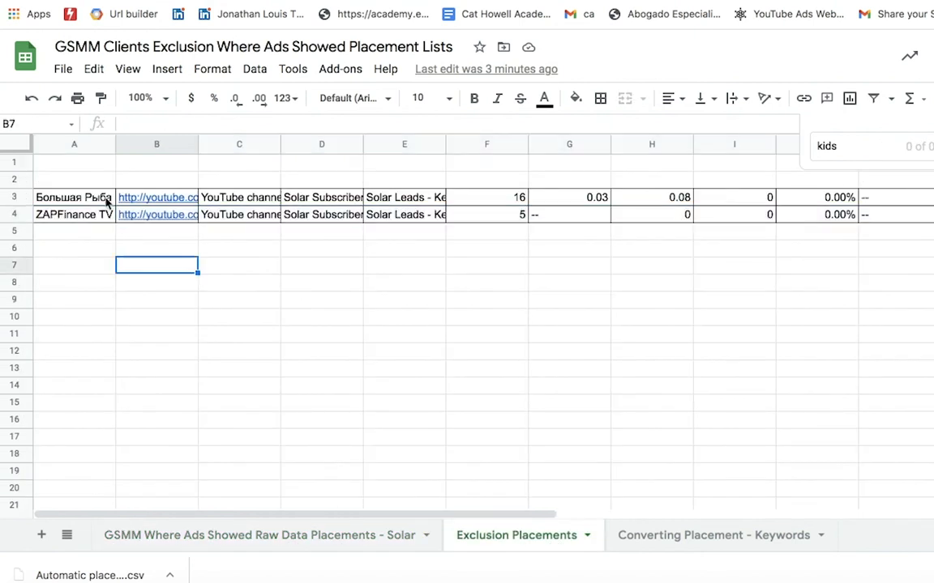
key("Escape")
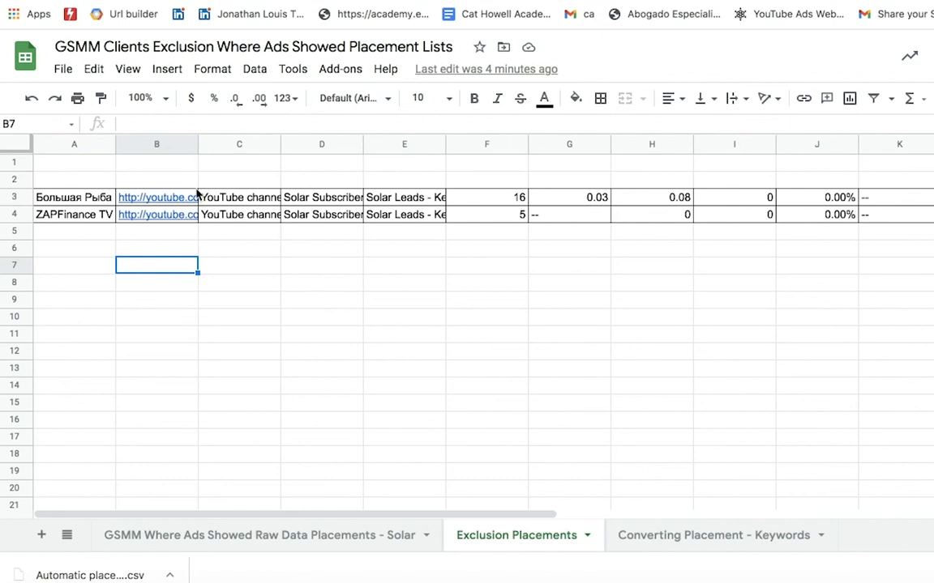
left_click_drag(197, 144, 304, 146)
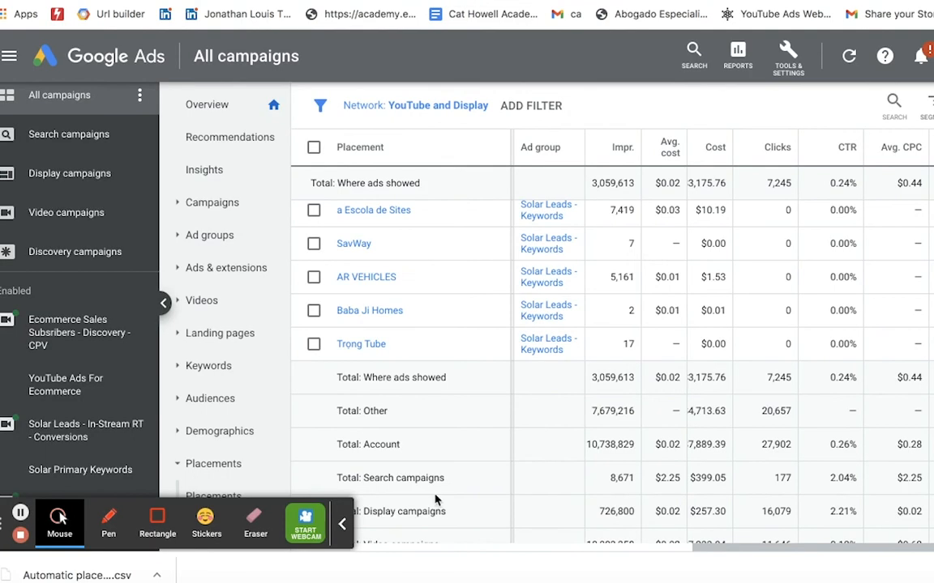
Step: Switch to Google Ads and open the placement exclusions of the Solar Subscribers - Discovery Keywords - CPV campaign
left_click(342, 524)
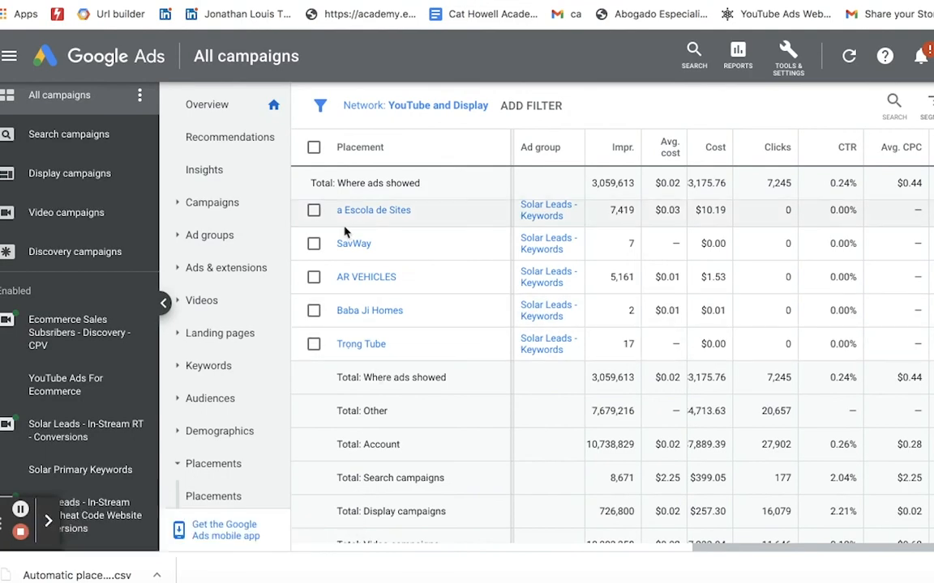
scroll(67, 438, "down", 2)
scroll(66, 437, "down", 2)
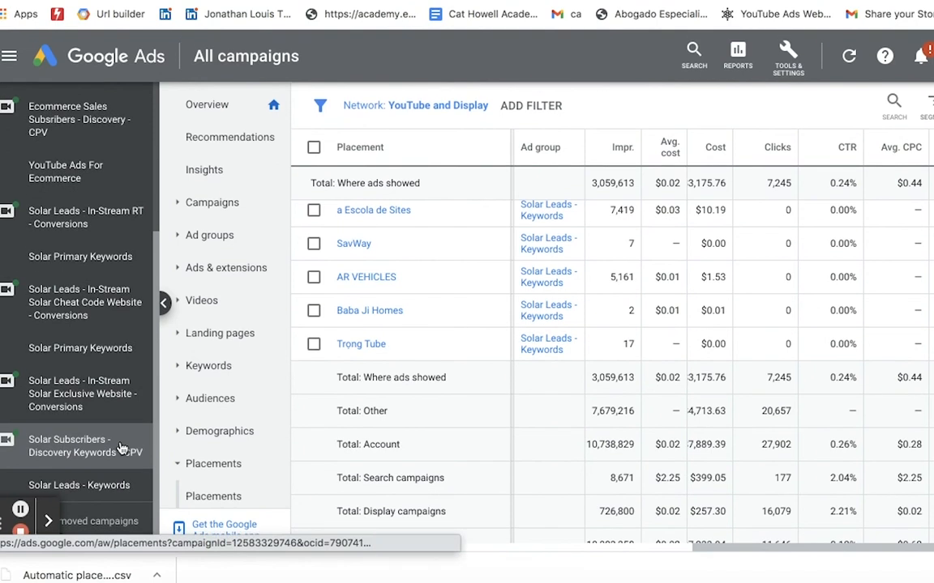
left_click(120, 448)
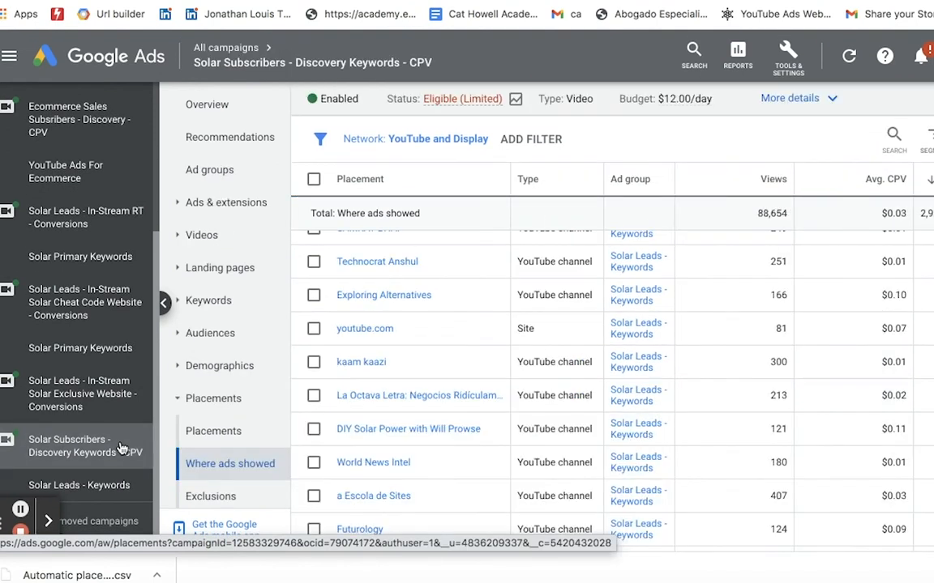
scroll(245, 284, "down", 3)
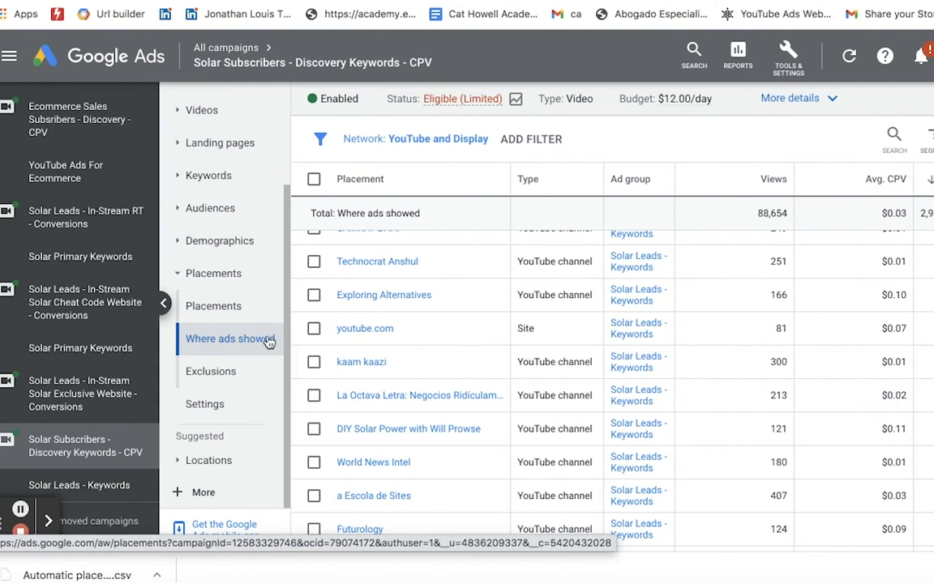
left_click(260, 370)
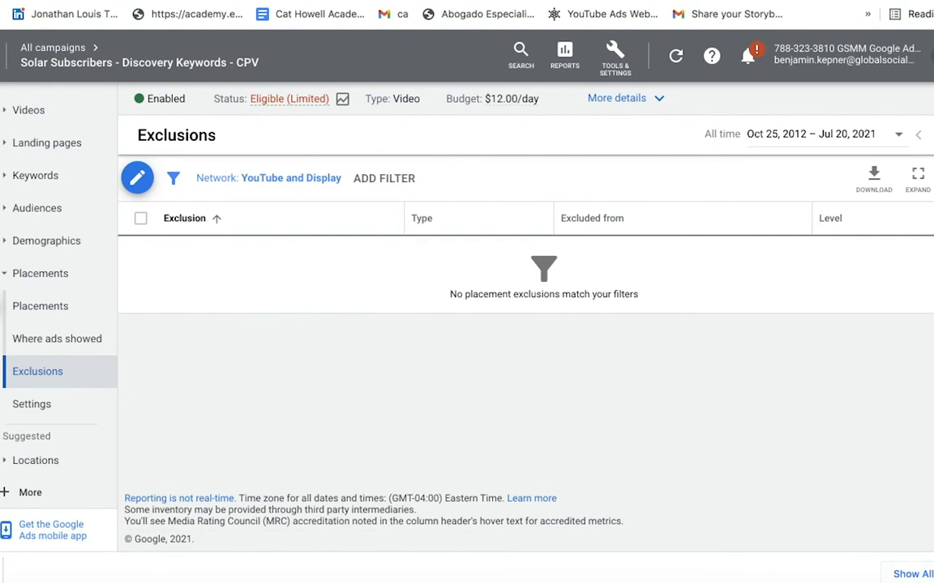
left_click(932, 575)
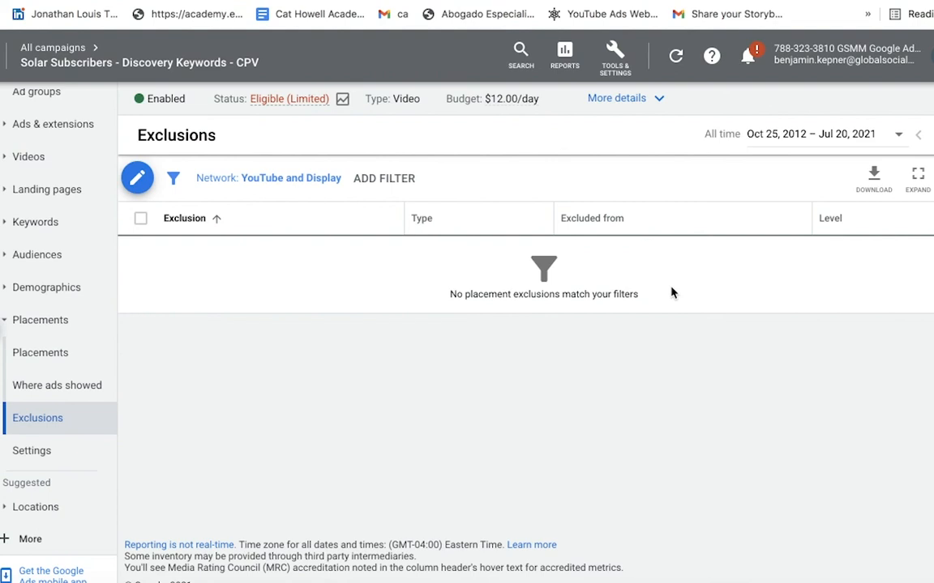
Step: Start excluding placements for the campaign, check the placement exclusion list option and return to adding a placement exclusion
left_click(137, 179)
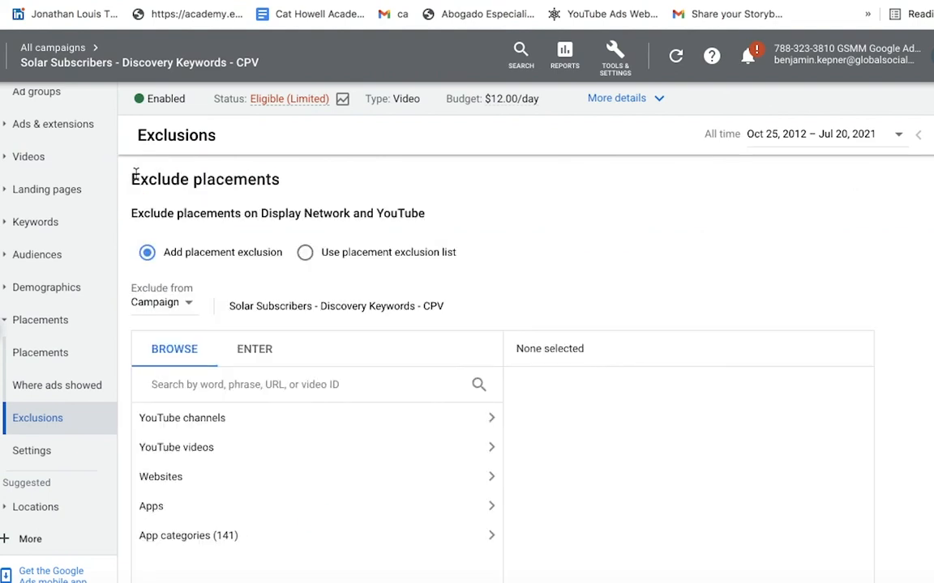
left_click(418, 267)
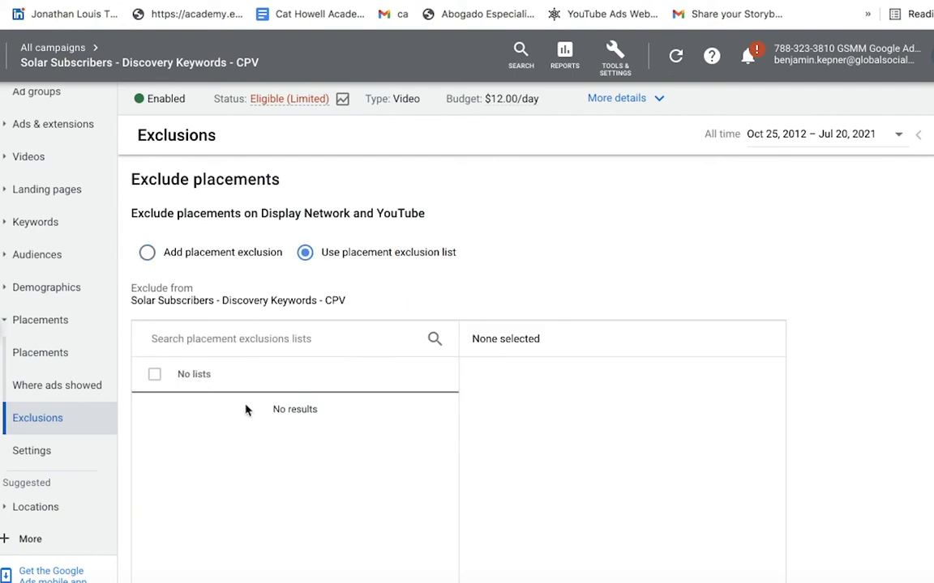
left_click(267, 257)
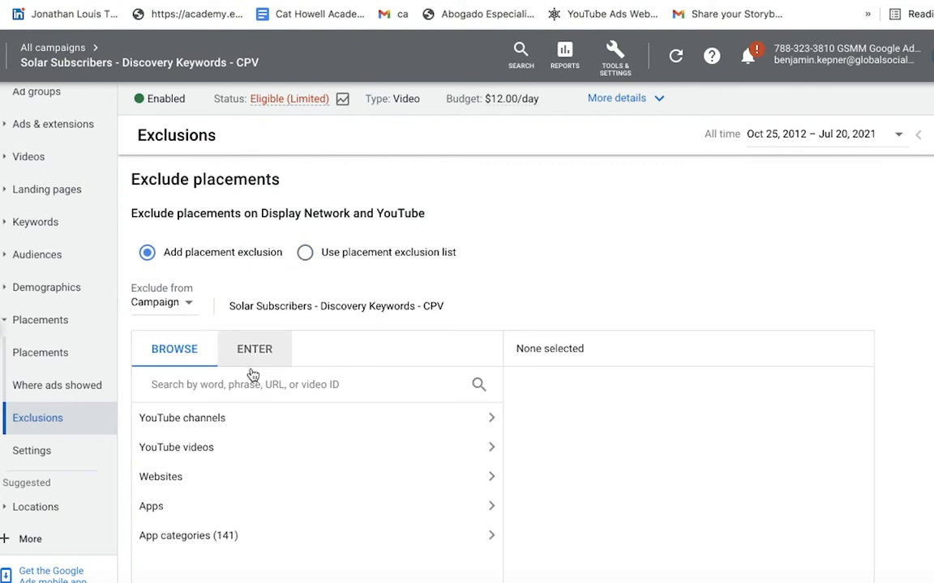
Step: Check the YouTube channels browse category and switch the exclusion form to entering multiple placement URLs
scroll(449, 280, "down", 2)
scroll(449, 280, "down", 1)
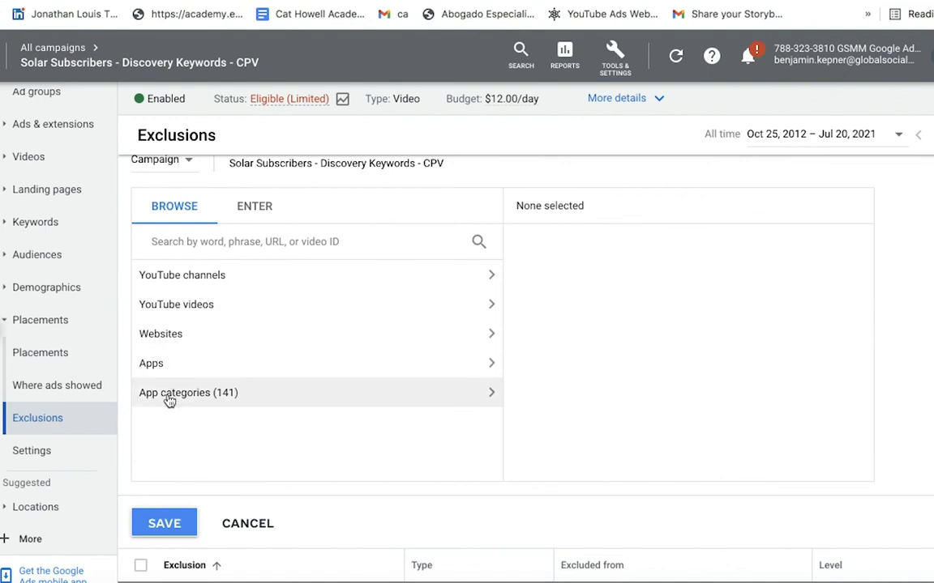
left_click(286, 278)
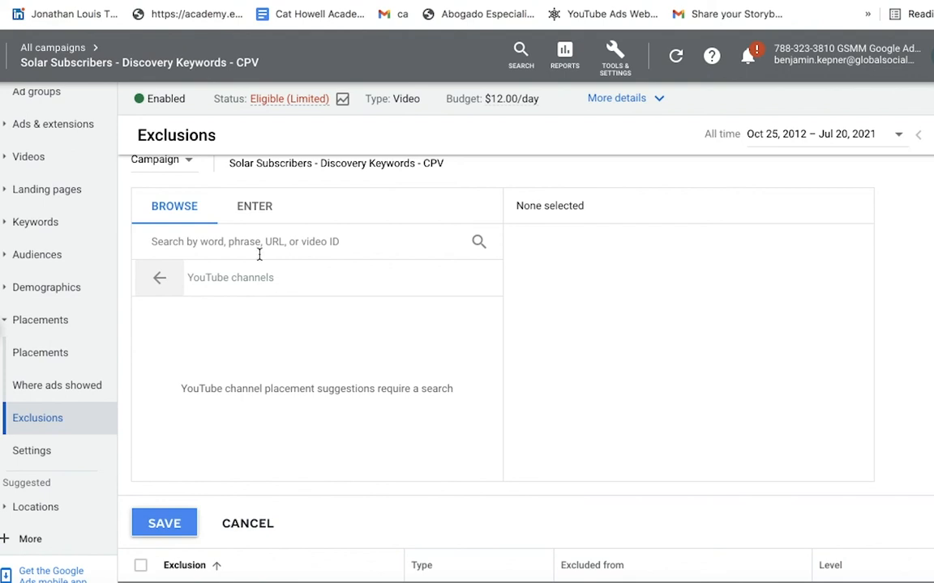
left_click(260, 253)
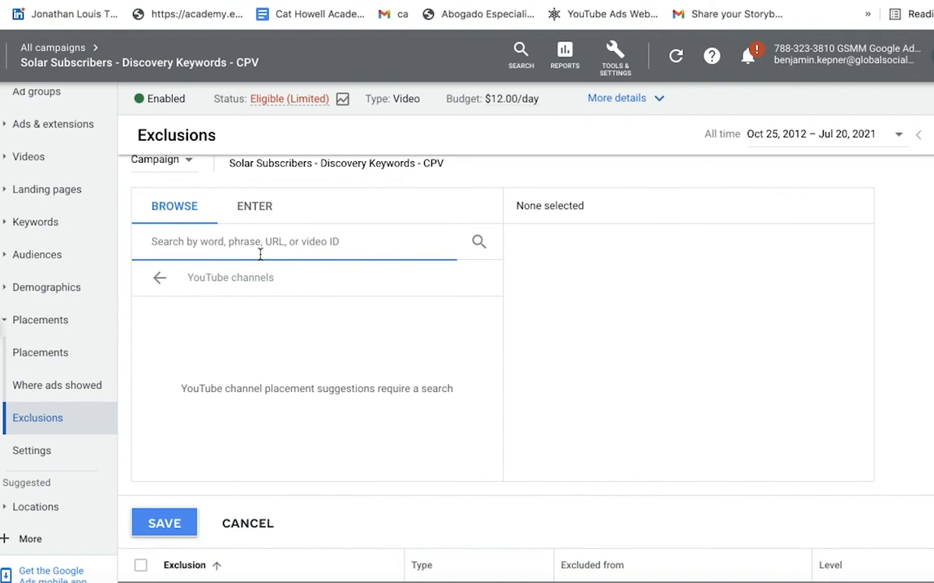
left_click(258, 212)
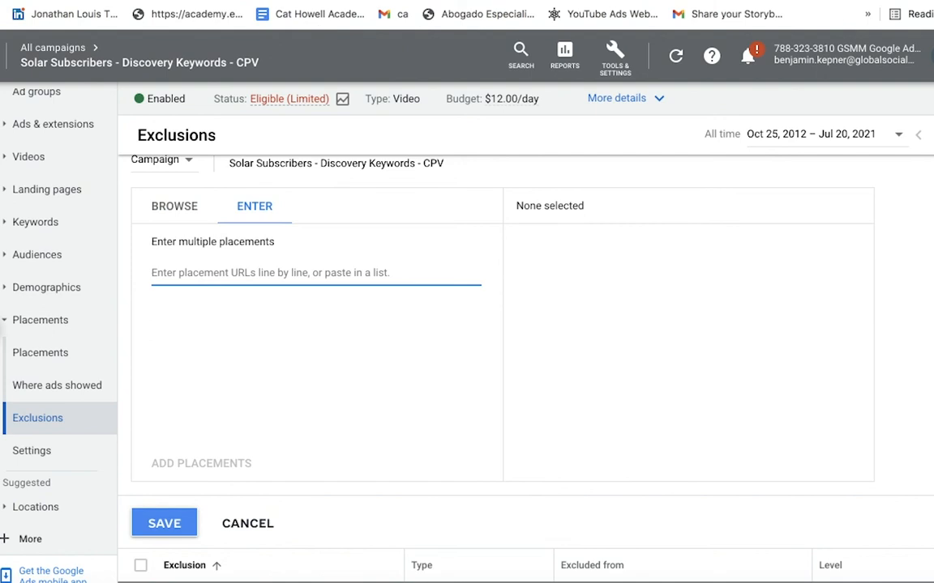
Step: Copy both channel URLs in B3:B4 of the Exclusion Placements sheet and paste them into the campaign's exclusion form in Google Ads
left_click(162, 2)
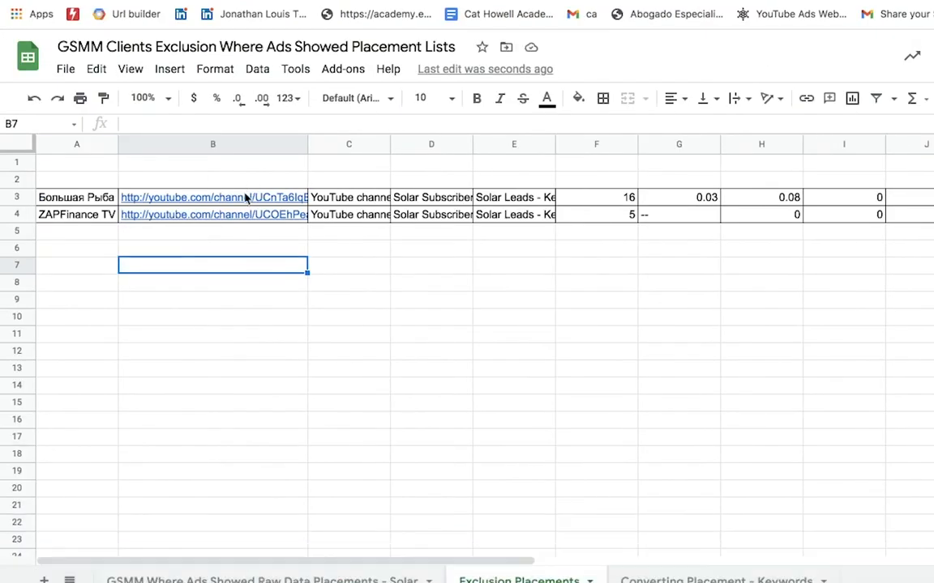
left_click_drag(245, 197, 249, 219)
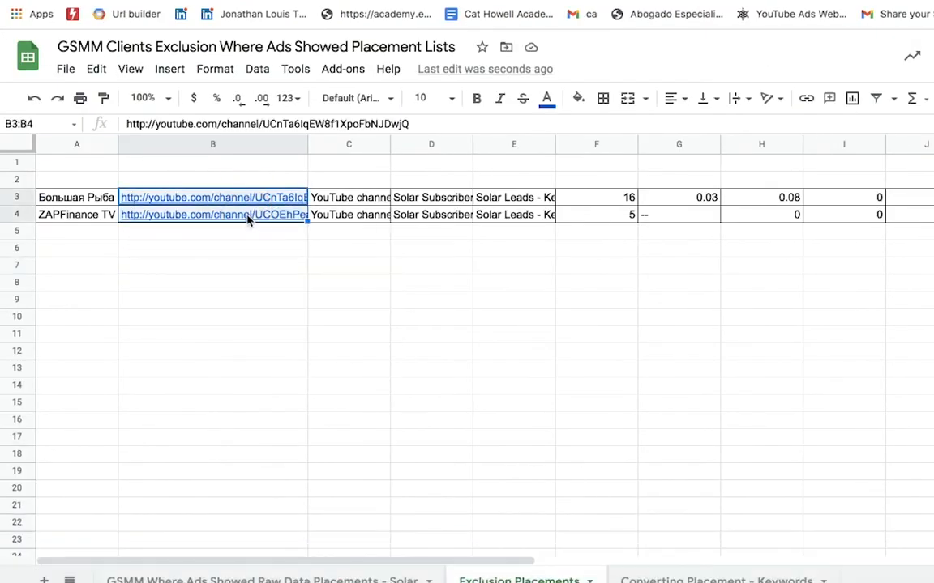
key("ctrl+c")
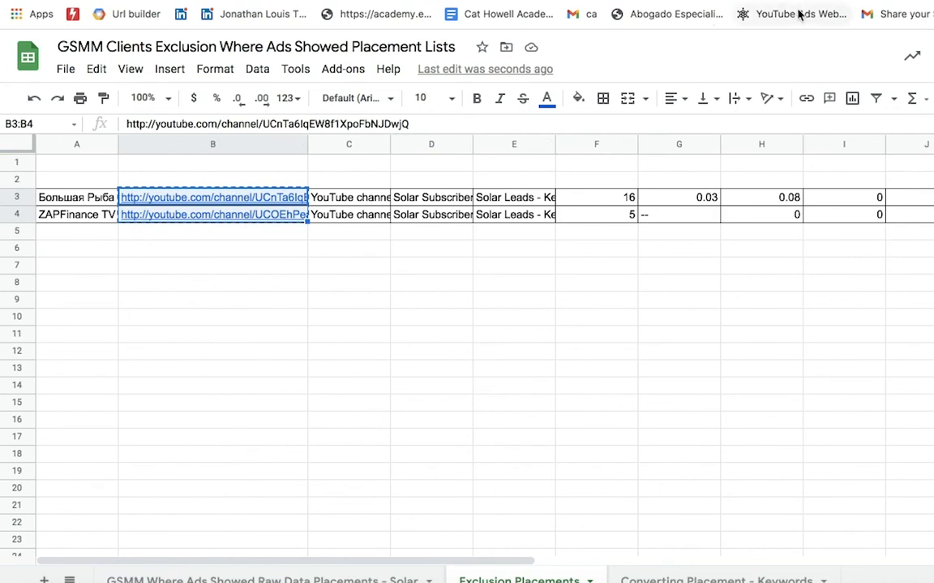
left_click(632, 1)
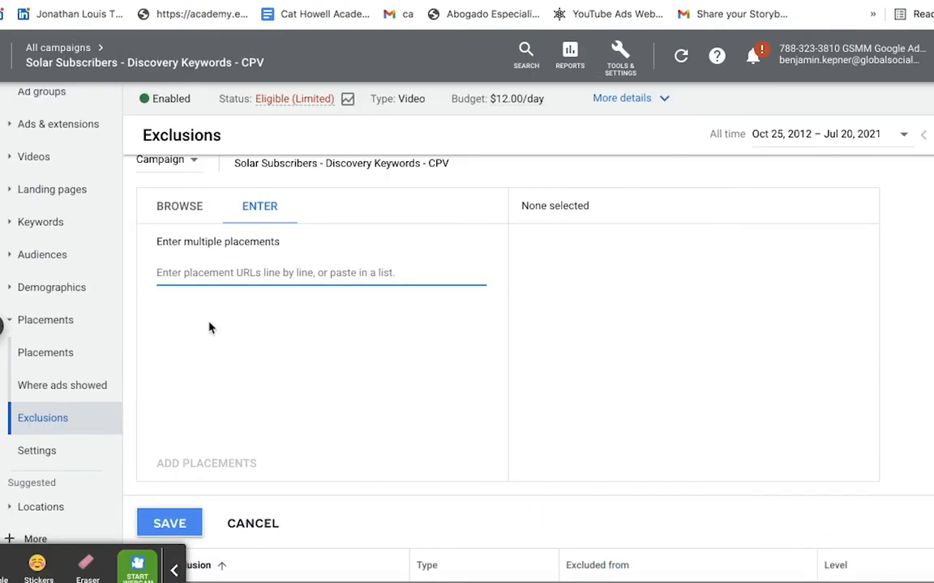
left_click(267, 273)
key("ctrl+v")
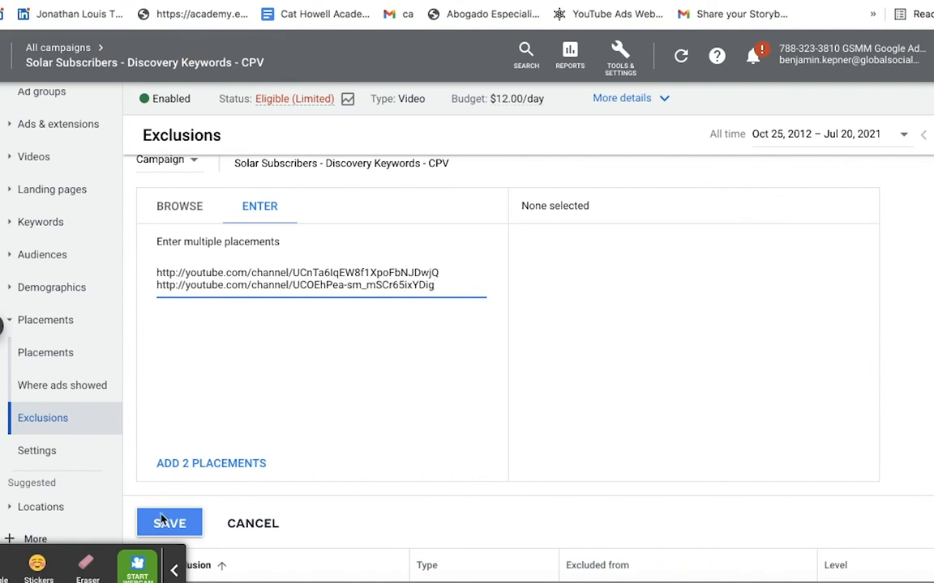
Step: Add the two entered placements to the exclusion selection and save them for the Solar Subscribers - Discovery Keywords - CPV campaign
left_click(173, 571)
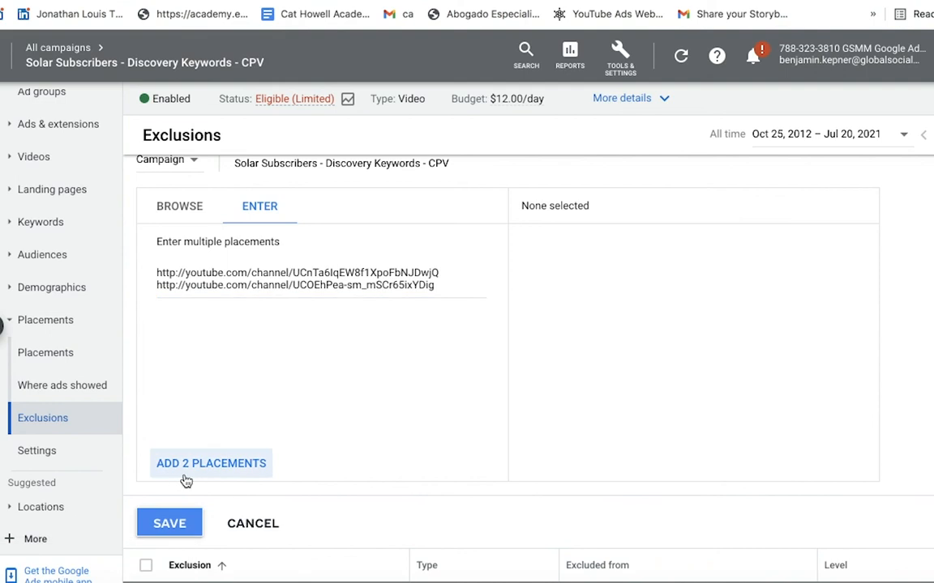
left_click(246, 477)
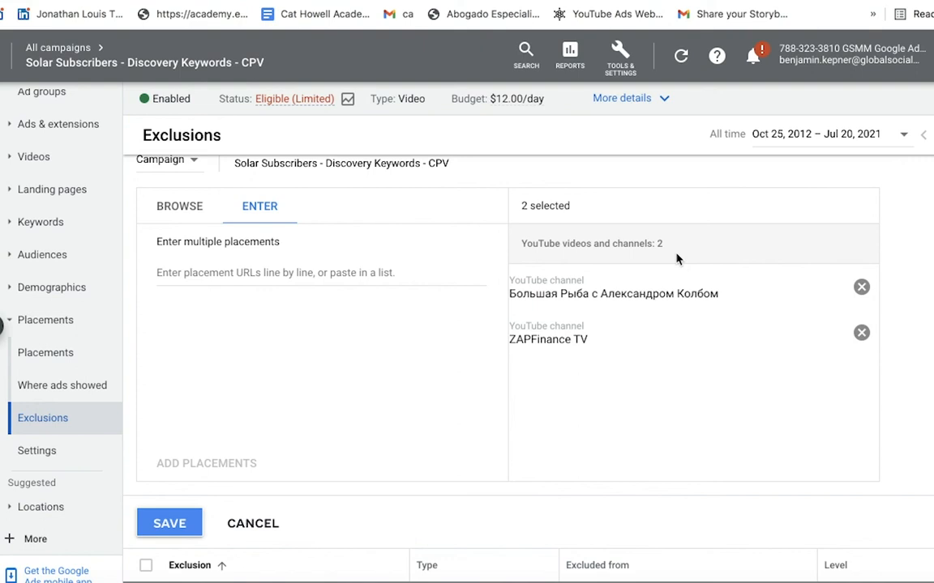
scroll(519, 308, "down", 1)
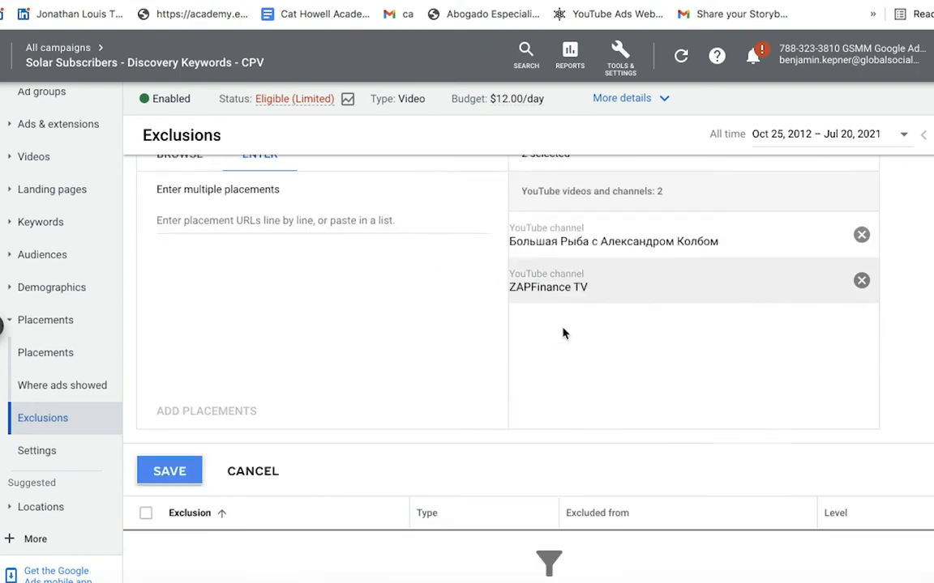
scroll(438, 397, "down", 2)
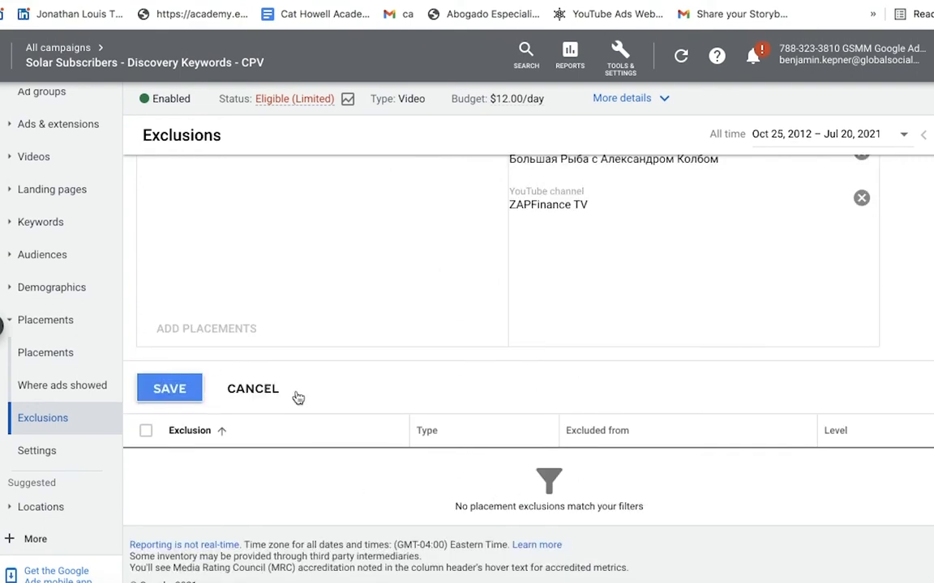
left_click(187, 389)
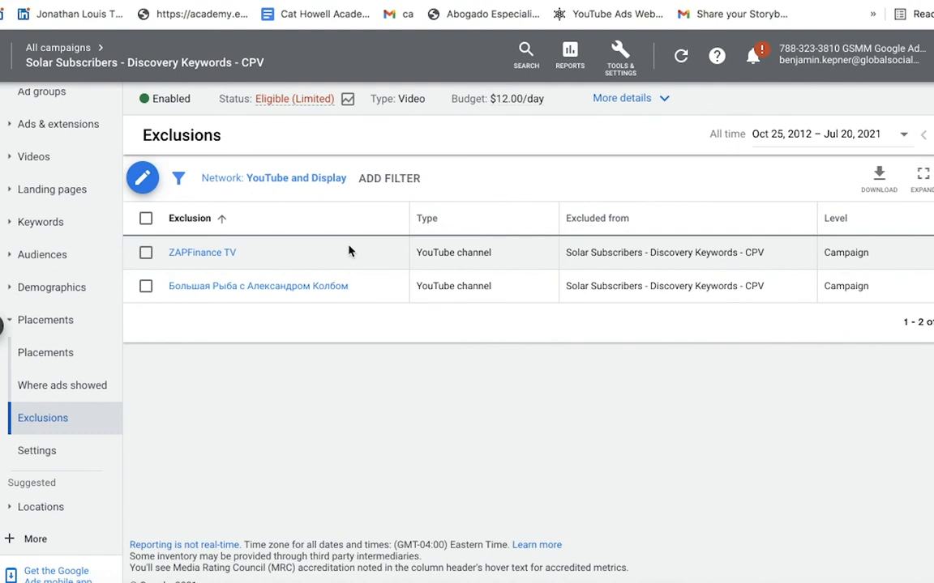
Step: Review the campaign's display/video keywords, placements and where its ads showed, and return to the placement exclusions
left_click(69, 224)
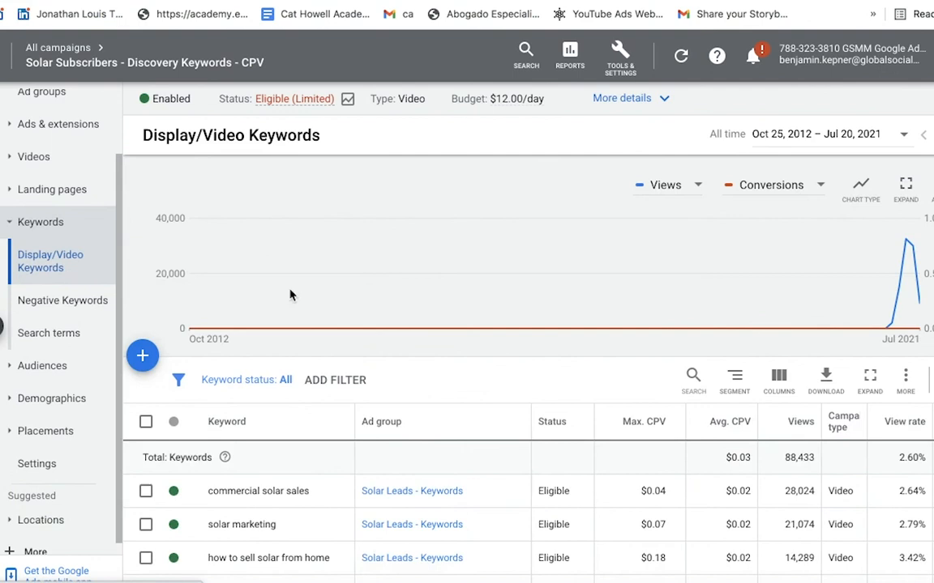
scroll(327, 323, "down", 2)
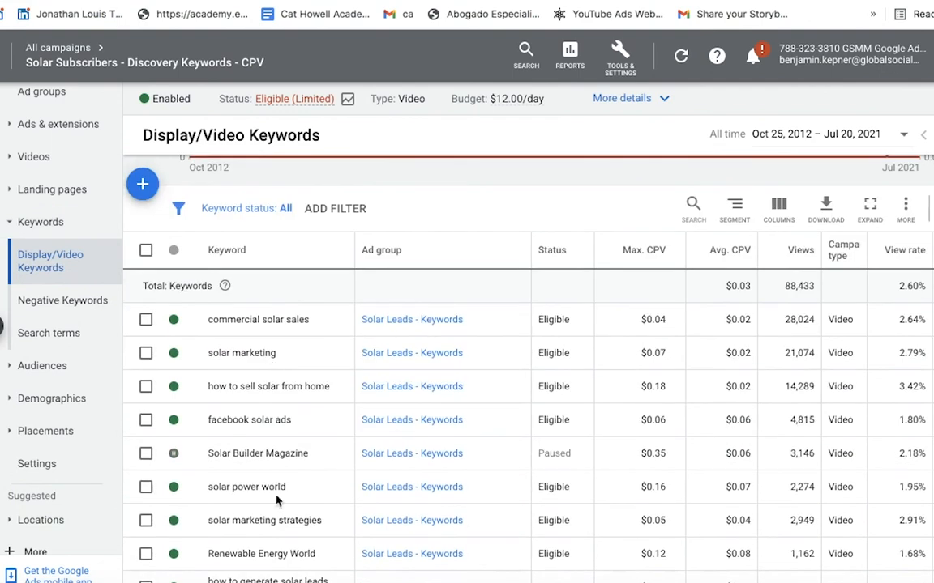
left_click(46, 431)
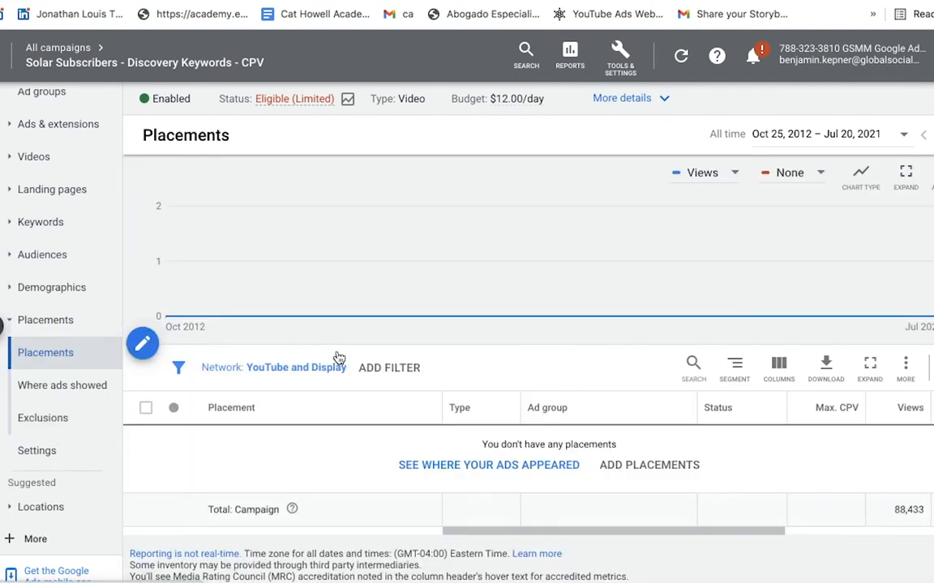
scroll(338, 358, "down", 1)
left_click(478, 456)
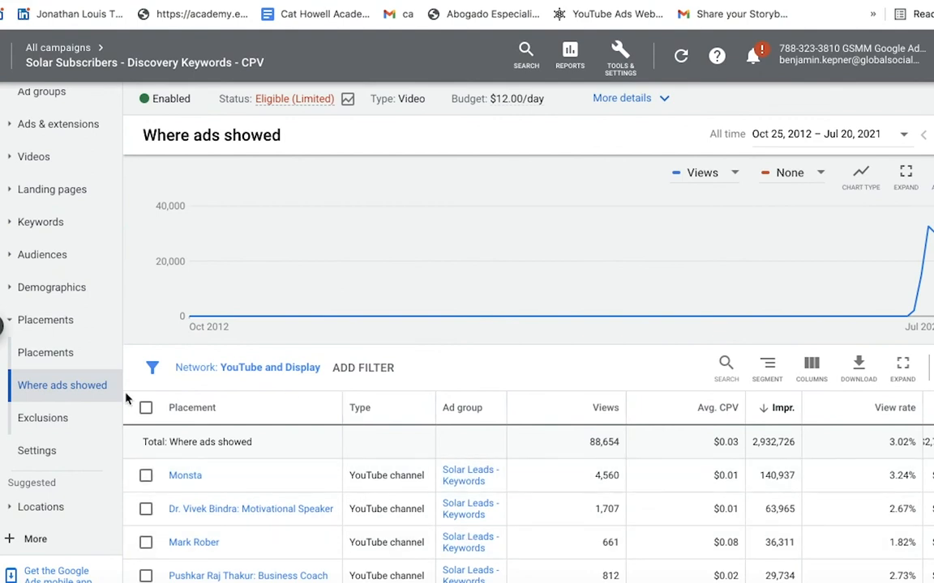
left_click(70, 423)
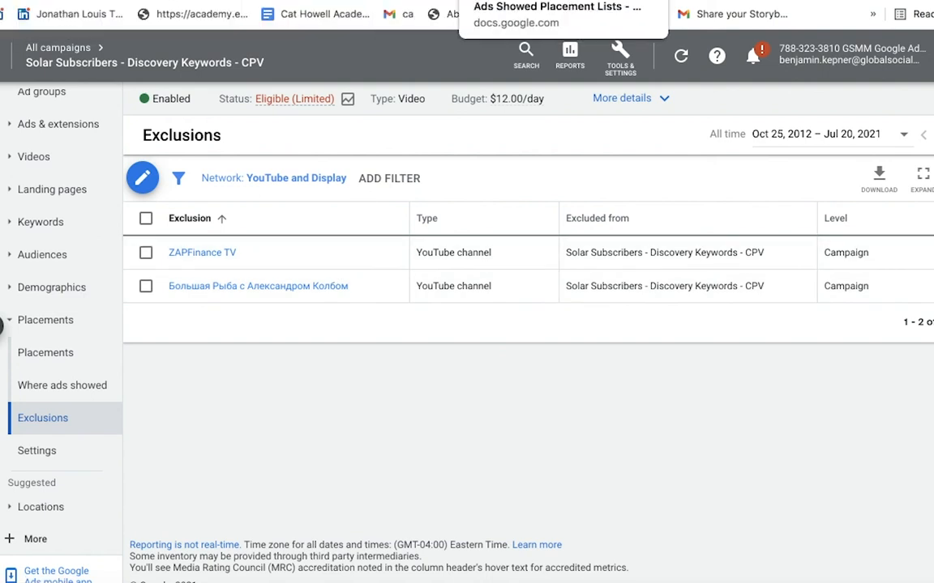
Step: Switch to the Google Sheets placement lists, open the Converting Placement - Keywords sheet and fit column A to the placement names
left_click(494, 0)
left_click(537, 460)
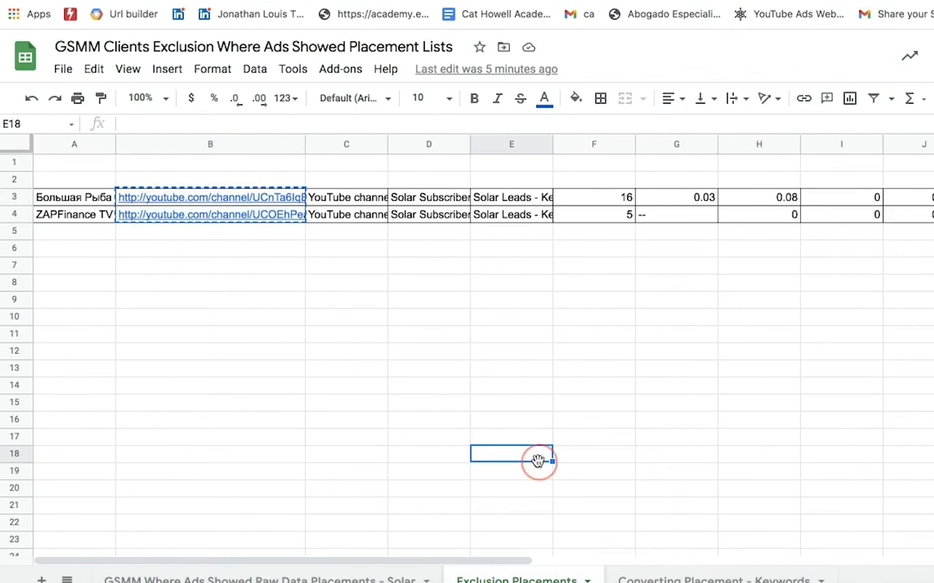
left_click(661, 580)
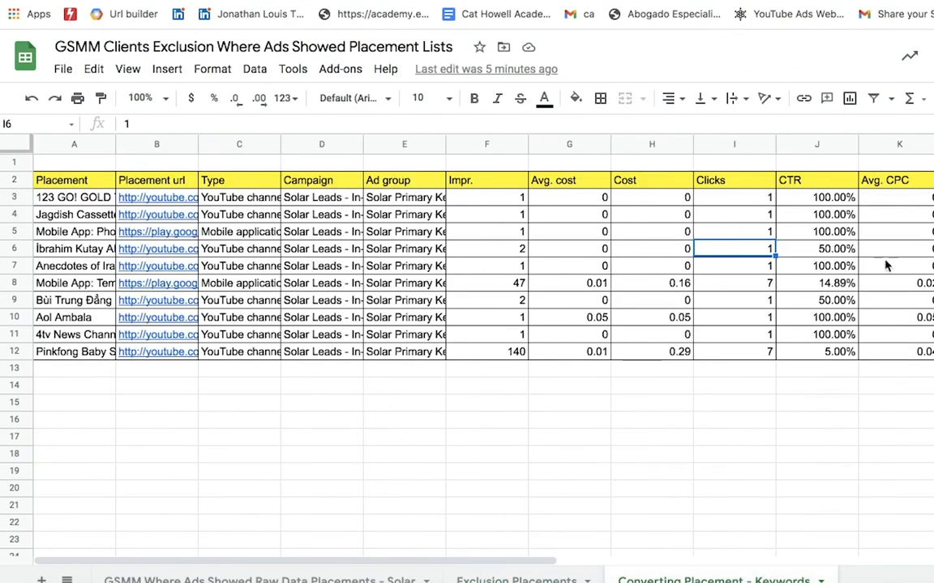
scroll(911, 287, "right", 3)
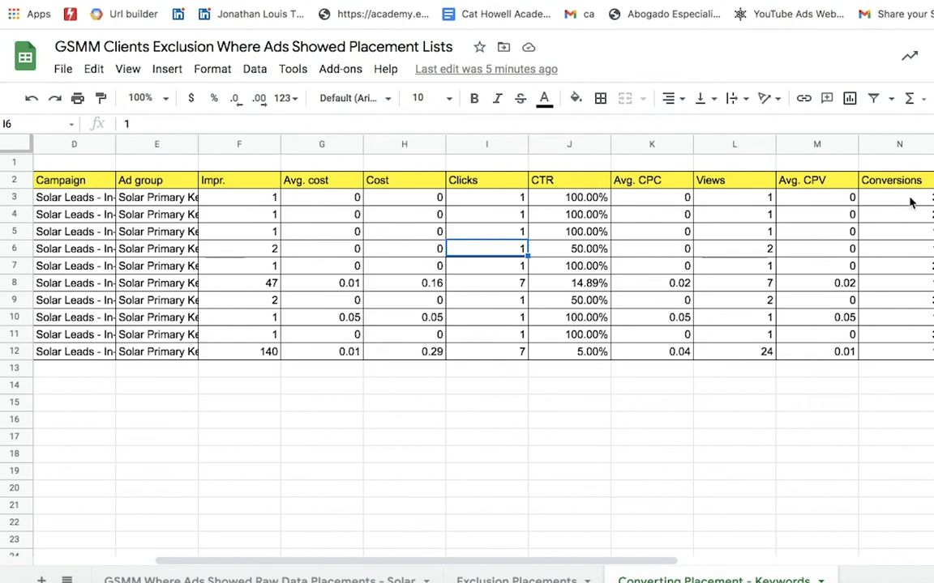
scroll(834, 267, "left", 3)
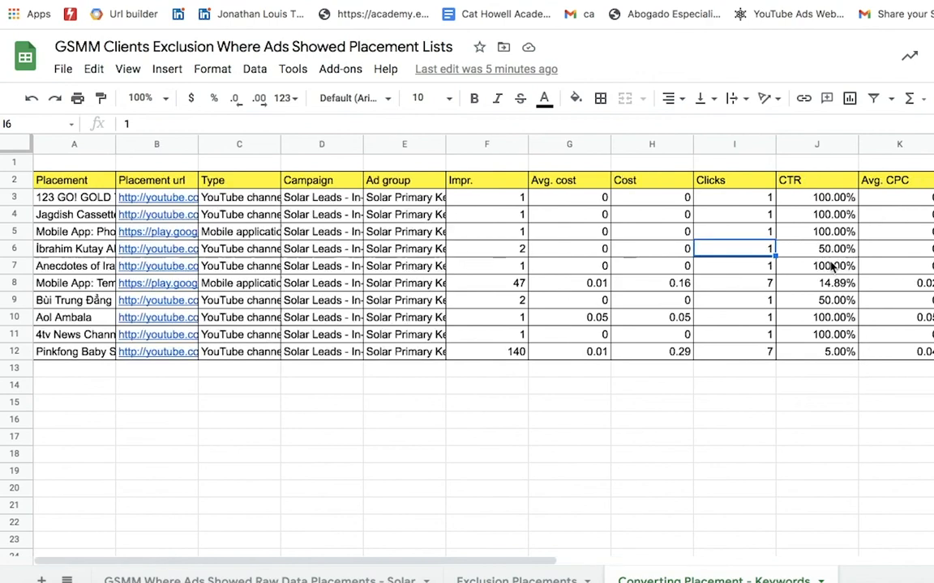
left_click_drag(115, 143, 115, 144)
double_click(115, 144)
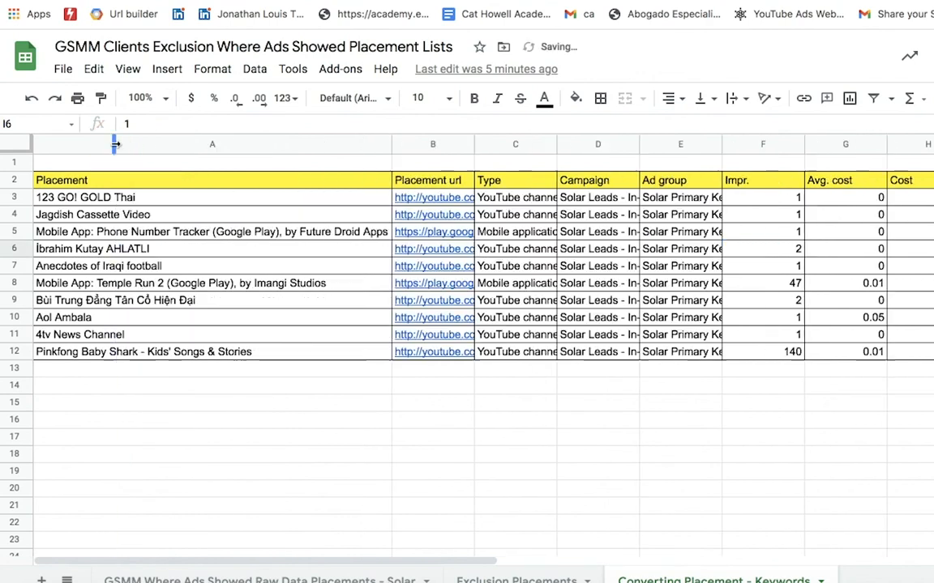
Step: Open the YouTube channel linked in row 9 of the converting placements and examine its description, location and stats
left_click(153, 217)
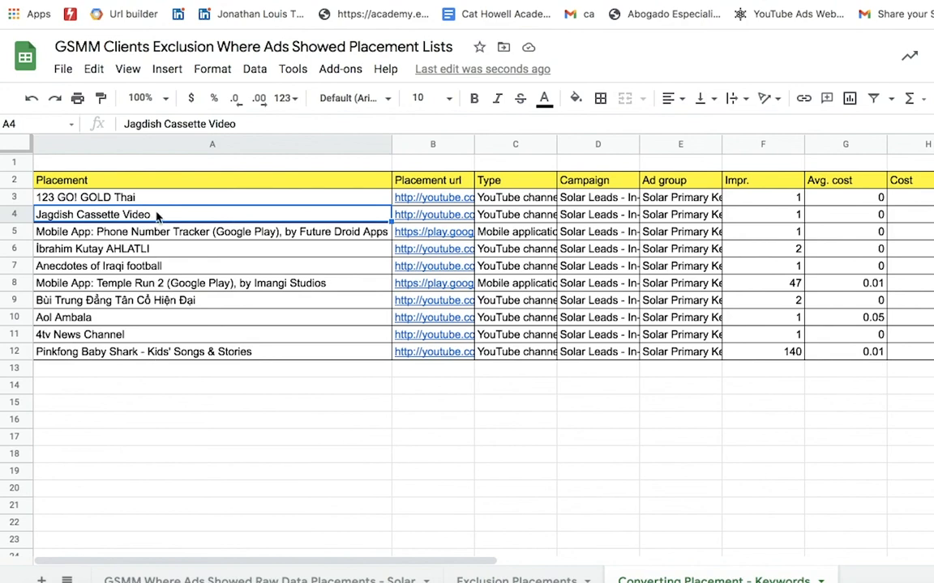
left_click(153, 301)
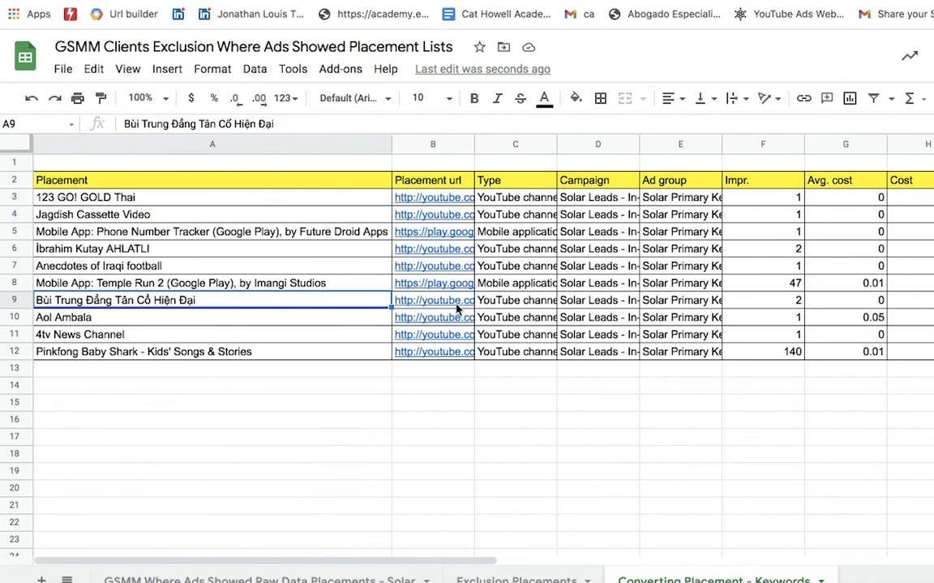
left_click(422, 301)
left_click(482, 334)
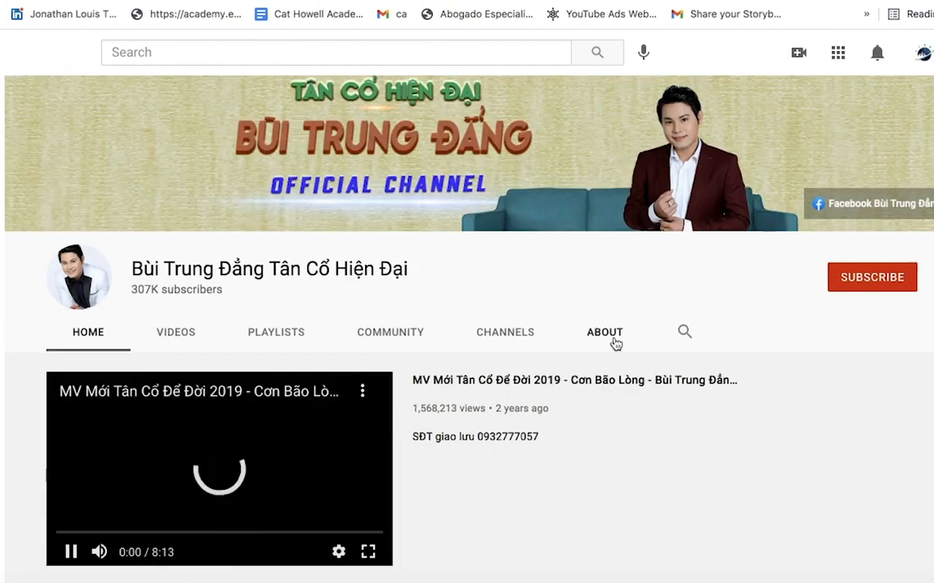
left_click(613, 341)
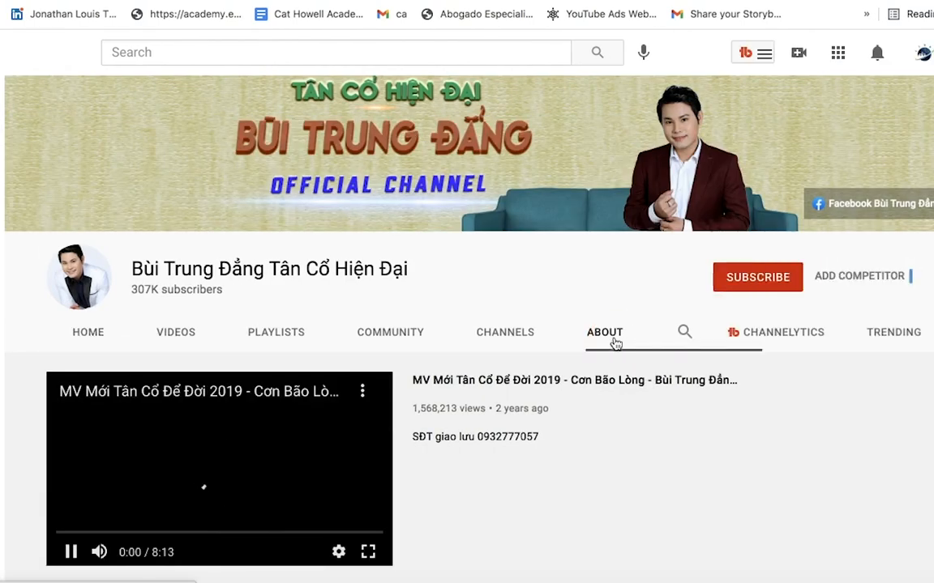
scroll(500, 448, "down", 3)
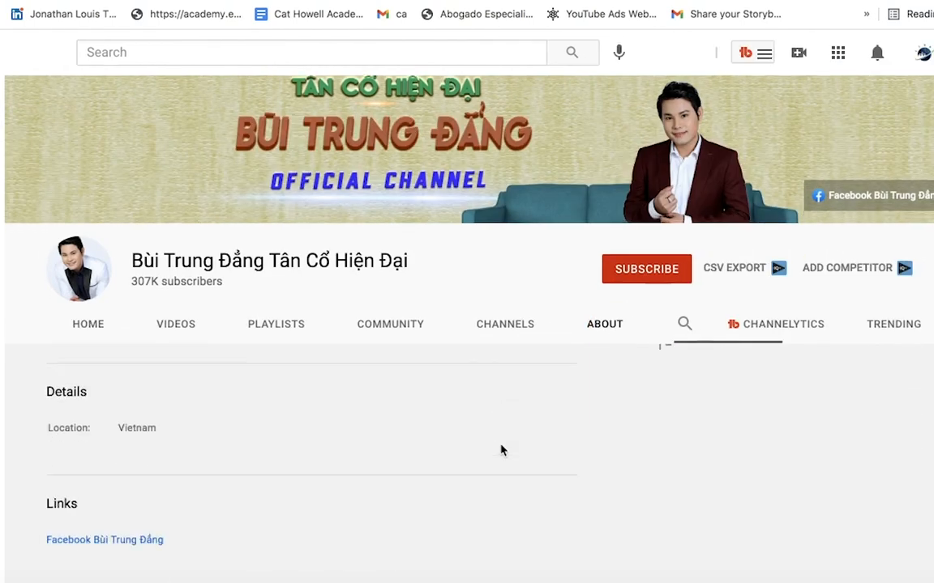
scroll(405, 429, "up", 2)
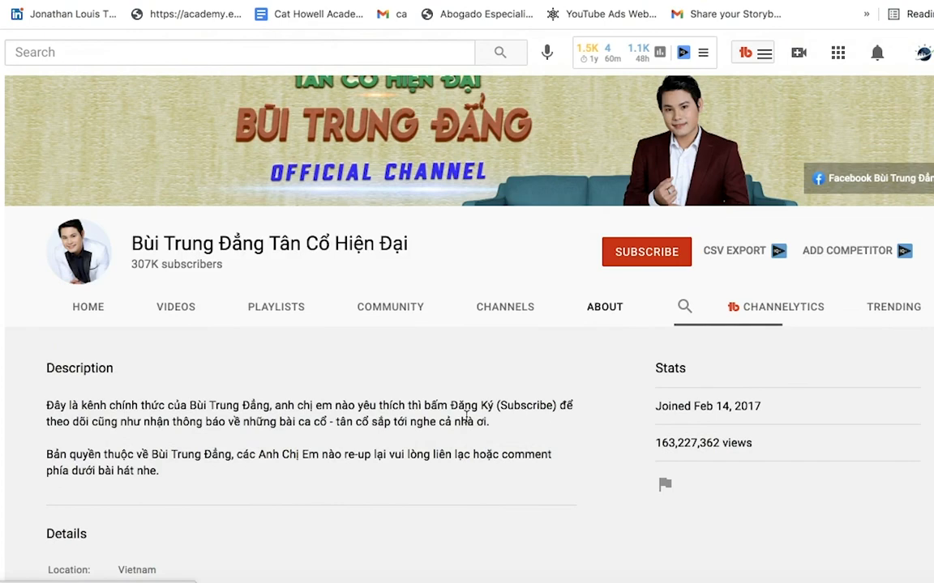
Step: Look through the channel's uploaded videos to judge their content and language
left_click(185, 305)
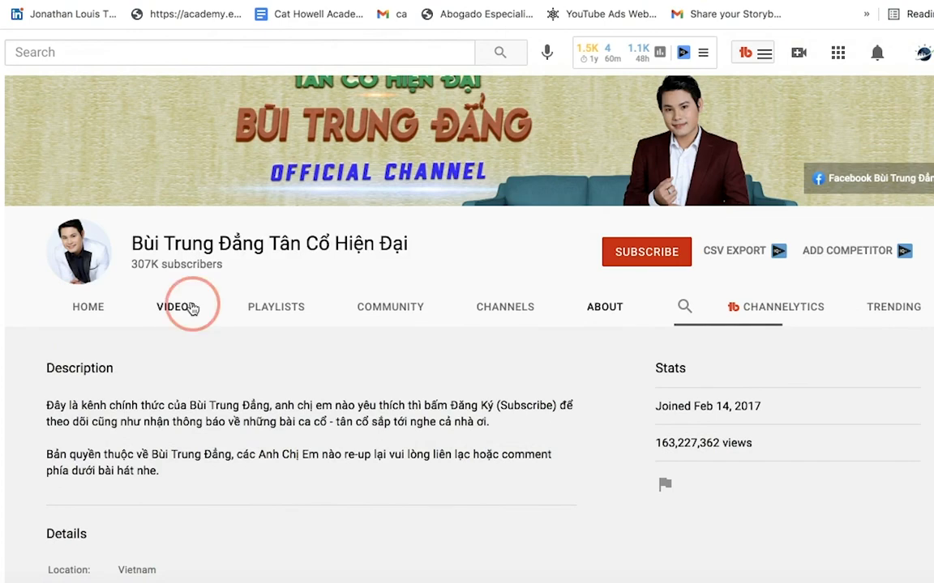
scroll(466, 303, "down", 2)
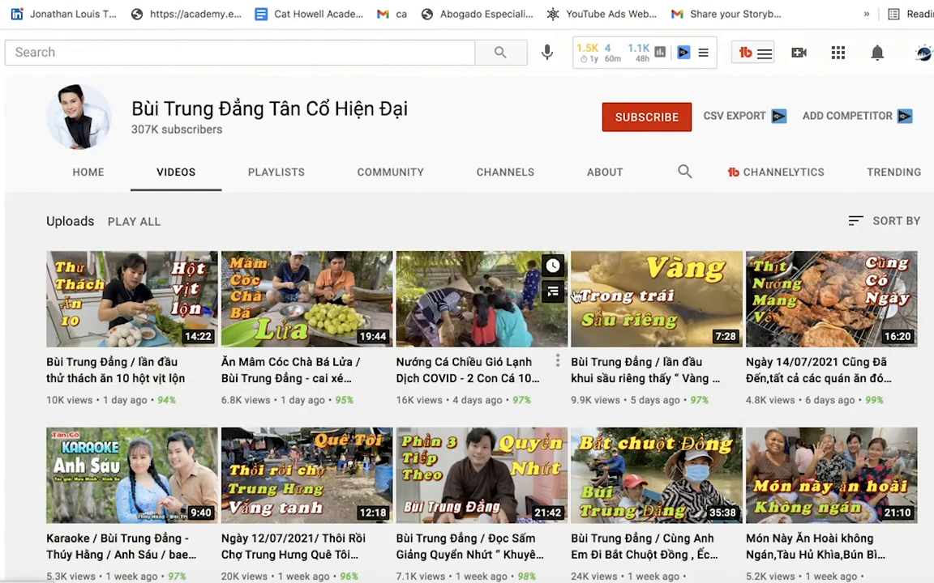
scroll(760, 488, "down", 5)
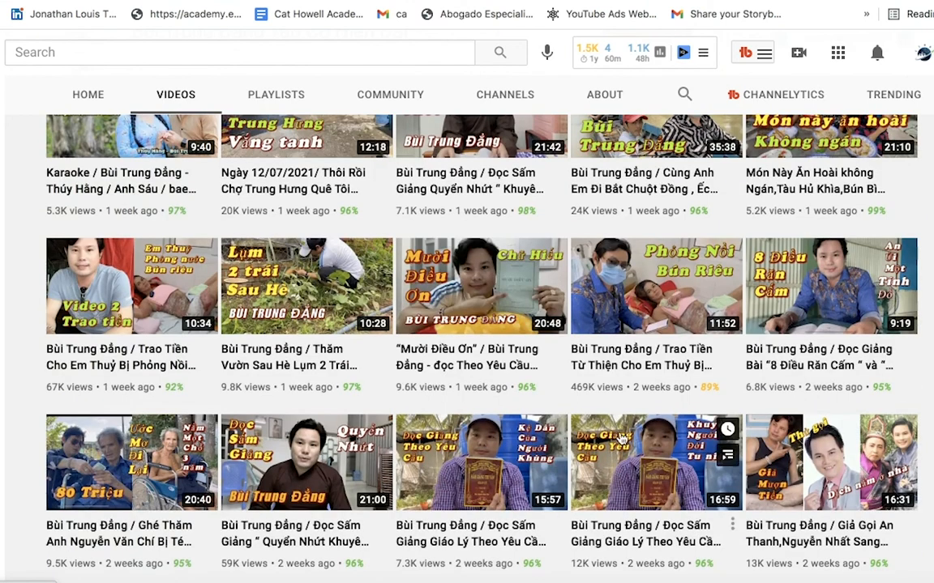
scroll(679, 369, "down", 3)
scroll(681, 372, "down", 4)
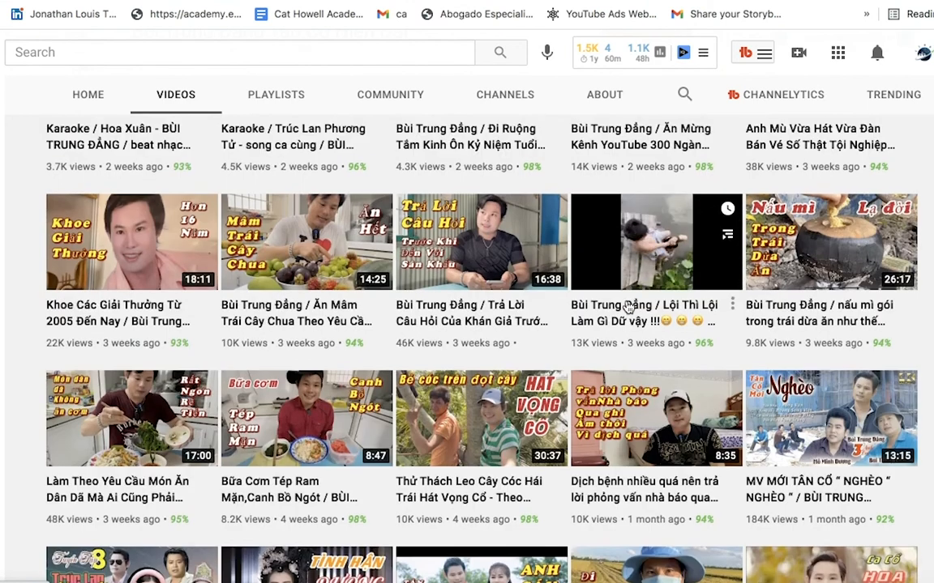
scroll(627, 306, "up", 15)
scroll(626, 306, "up", 2)
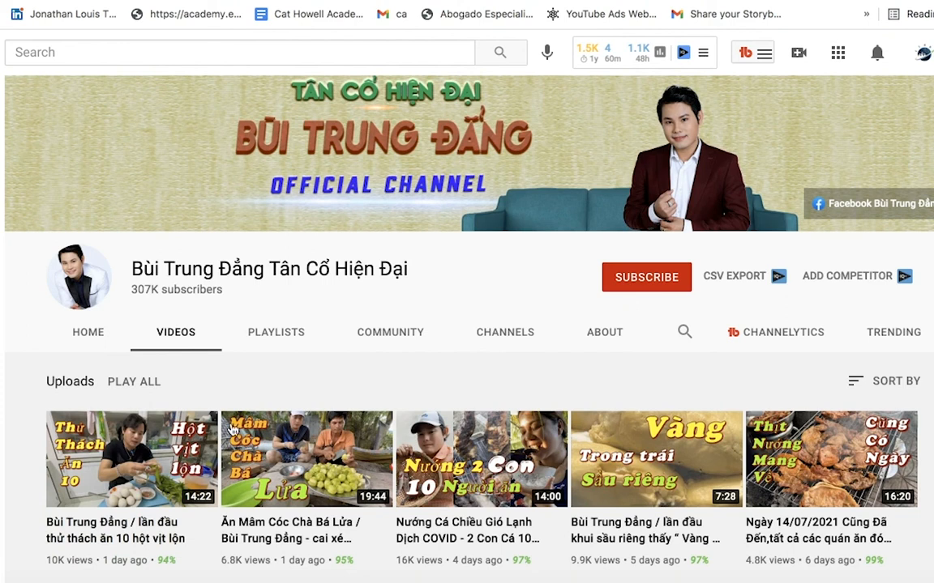
Step: Return to the Converting Placement - Keywords sheet and fill all of row 9 with red
mouse_move(306, 468)
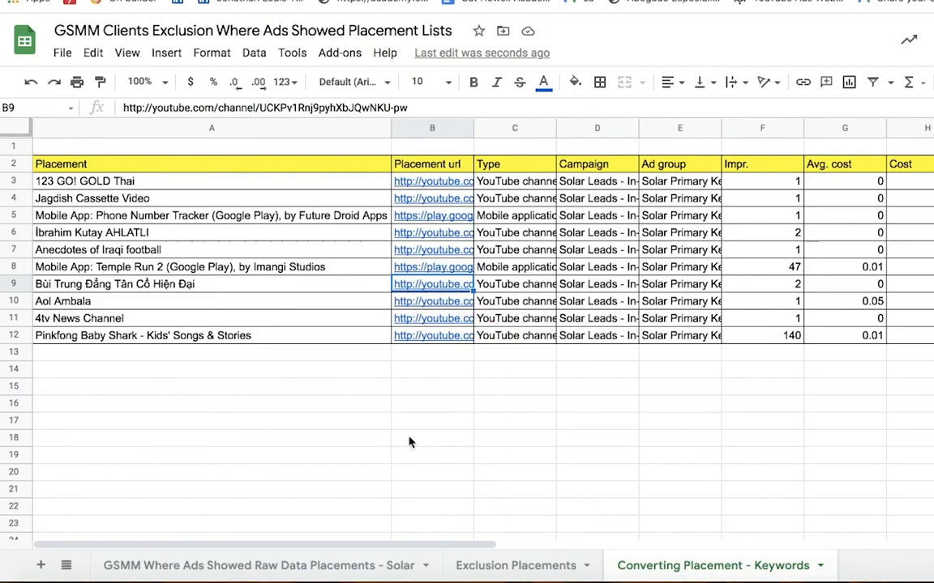
left_click(382, 438)
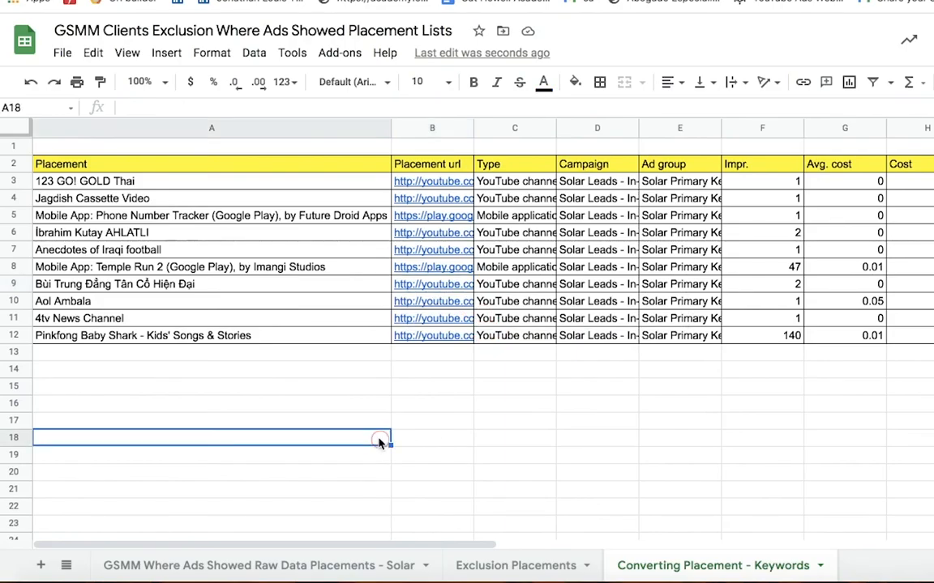
left_click(112, 284)
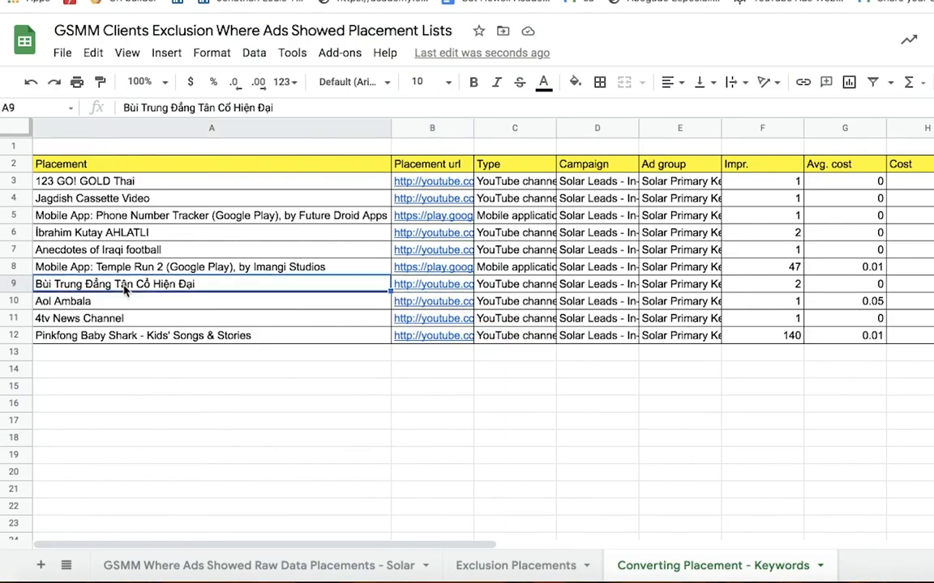
left_click(18, 284)
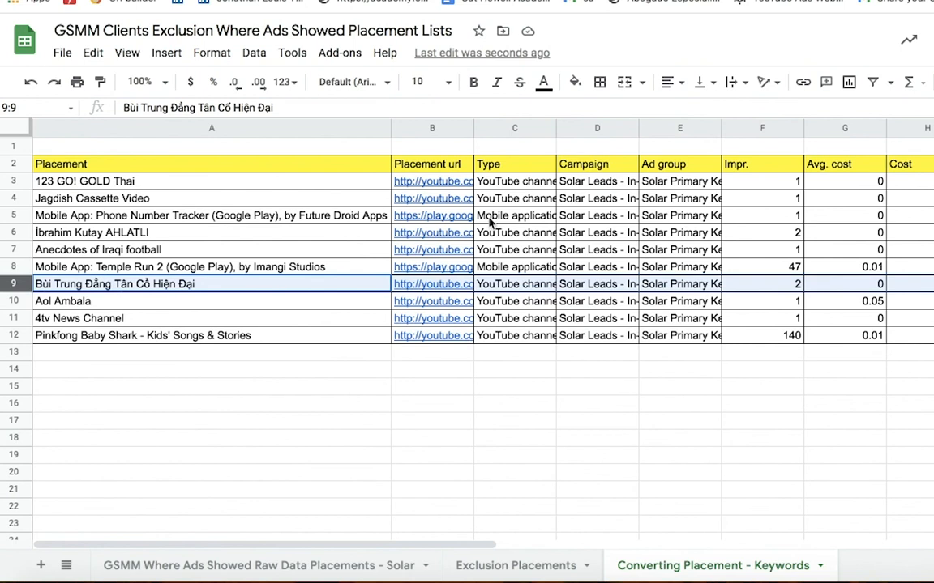
left_click(576, 83)
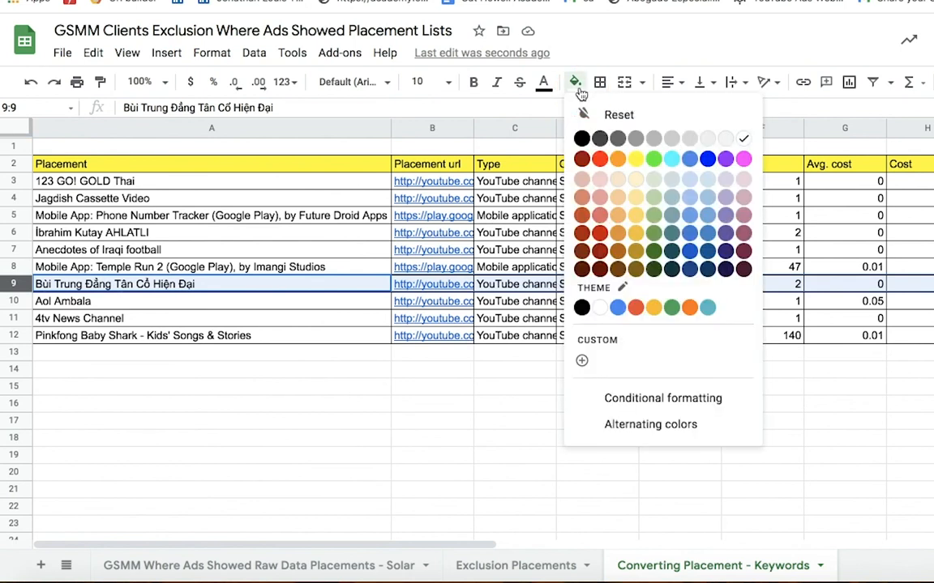
left_click(600, 158)
left_click(341, 489)
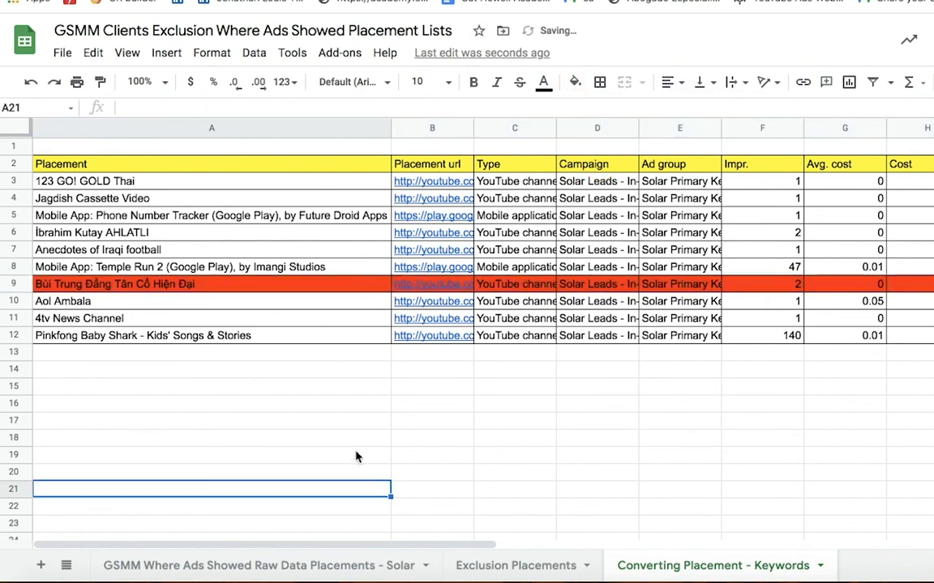
left_click(345, 286)
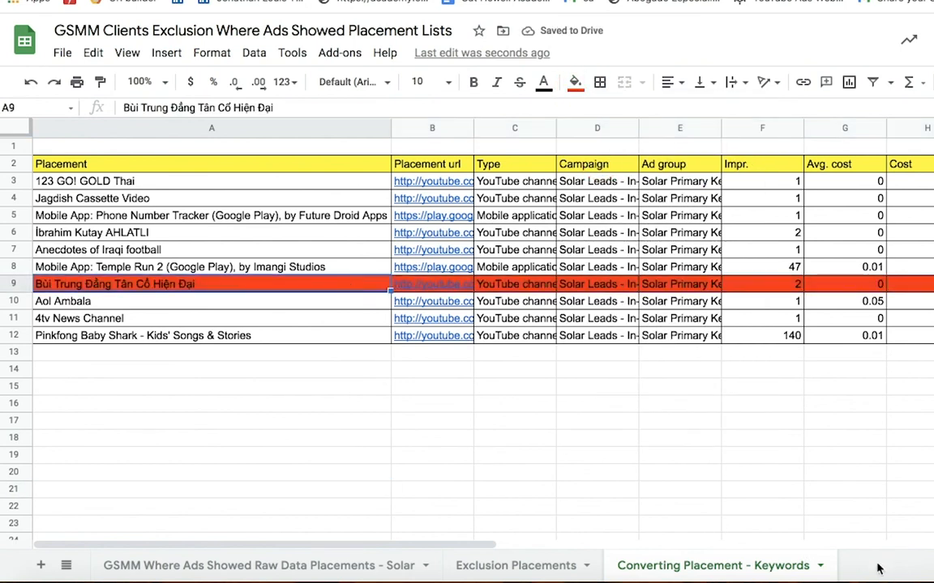
Step: Add a new sheet to the spreadsheet and name it "Converted but not relevant"
left_click(40, 565)
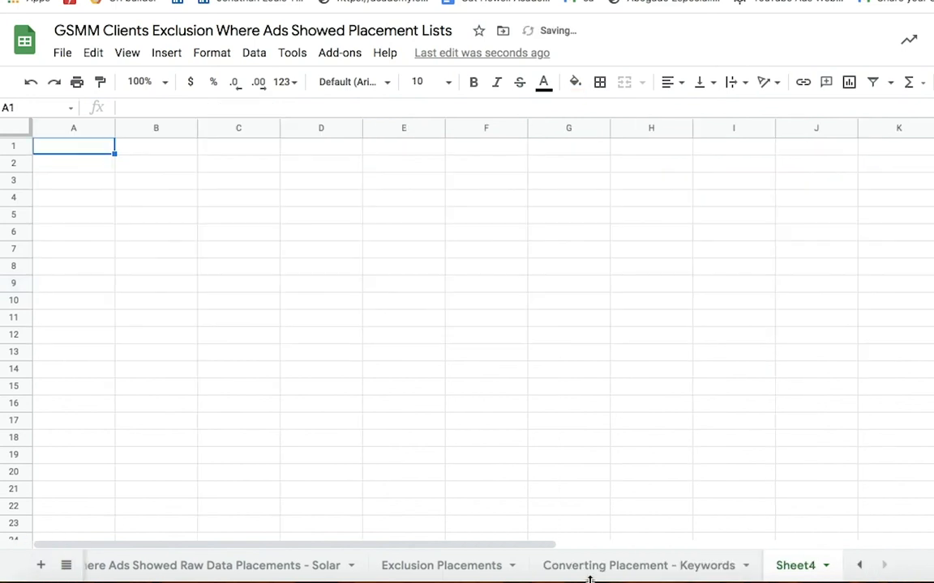
double_click(798, 566)
type("Converted")
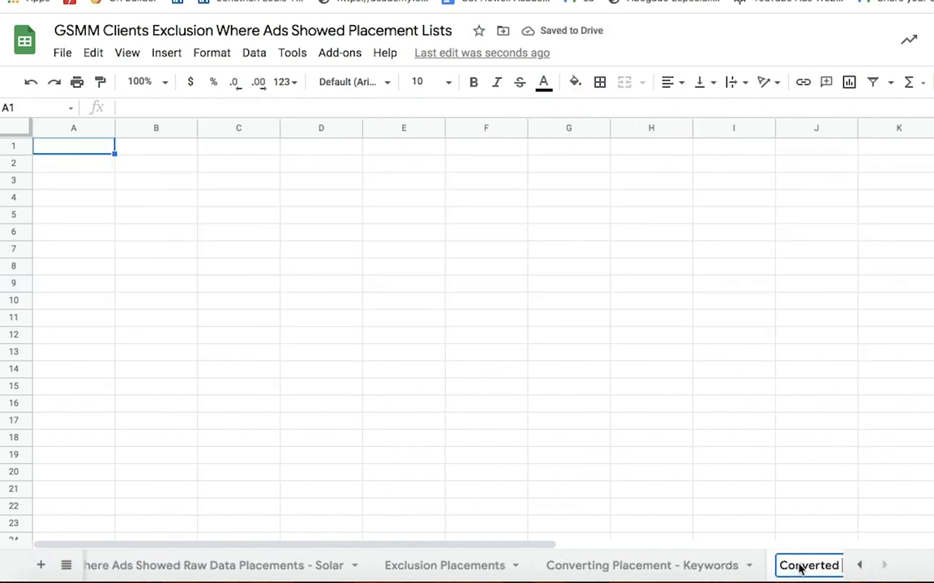
type(" b ut")
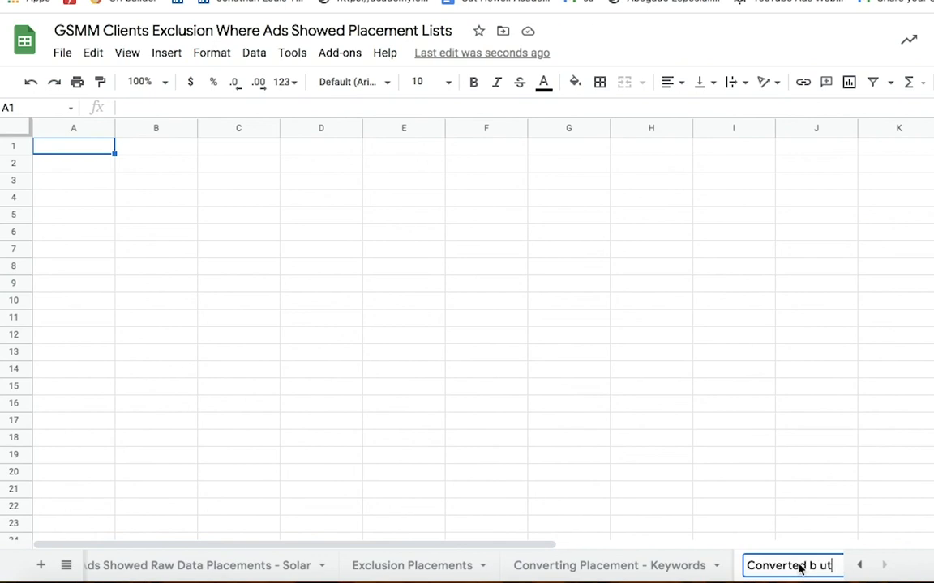
key("BackSpace")
key("BackSpace")
key("BackSpace")
type("ut not rel")
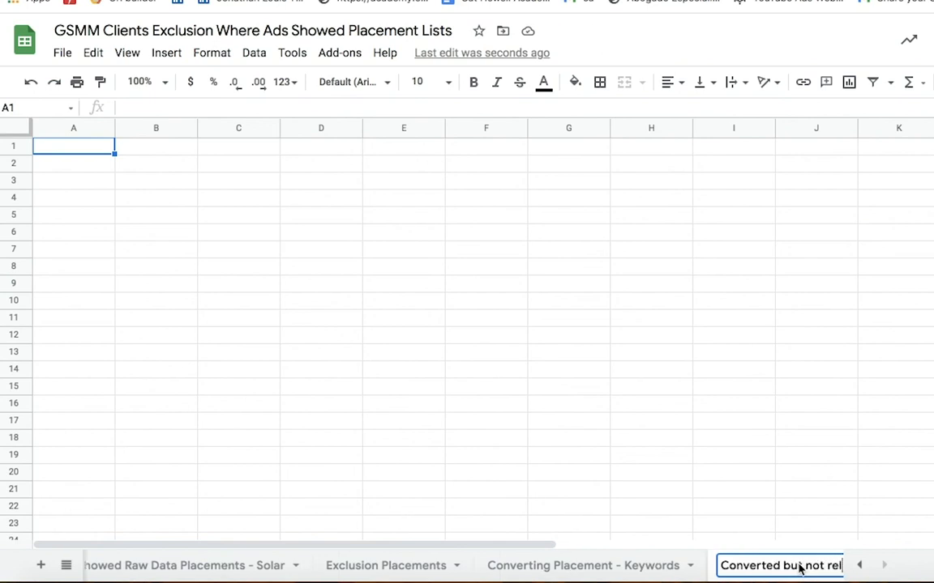
type("evant")
key("Return")
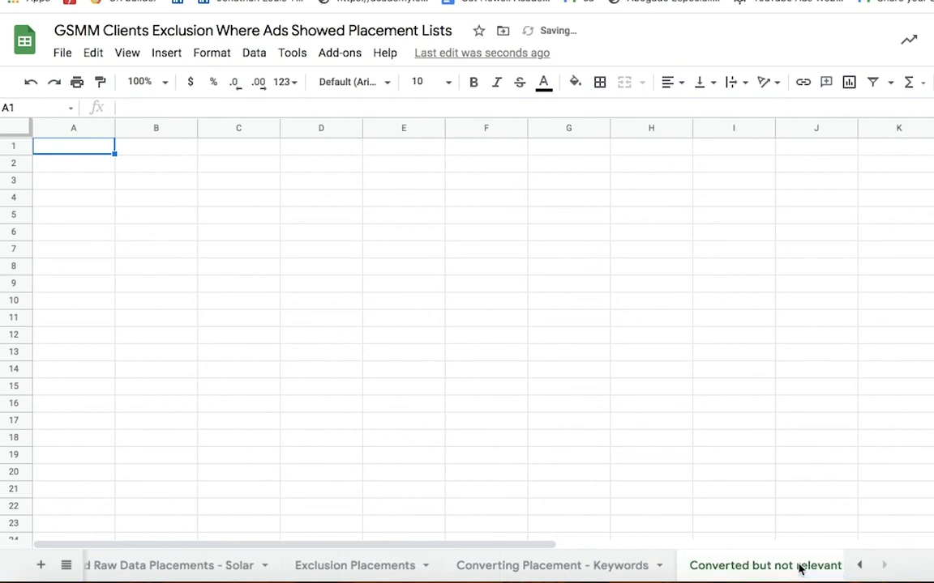
Step: Review the Exclusion Placements and raw data placements sheets, and switch back to the campaign's exclusions in Google Ads
left_click(356, 566)
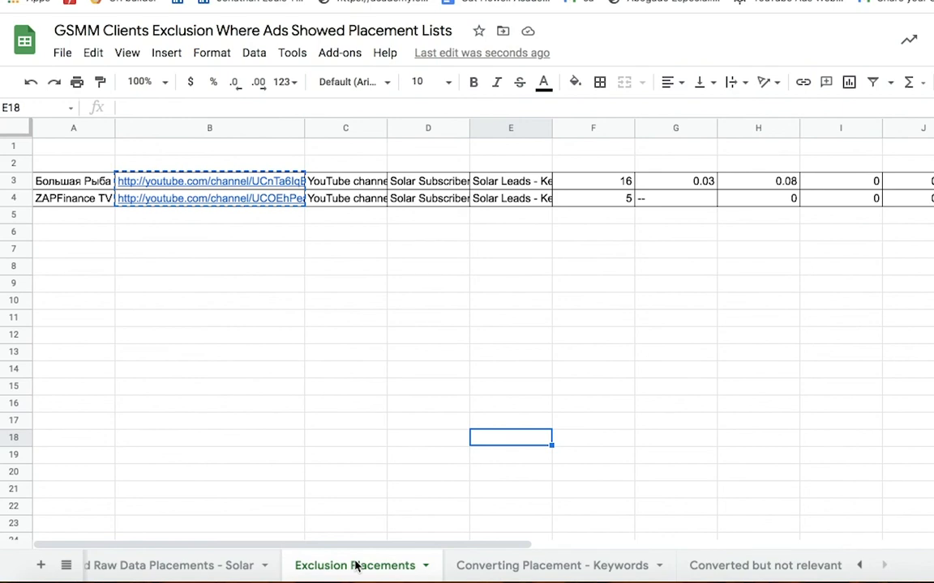
left_click(207, 565)
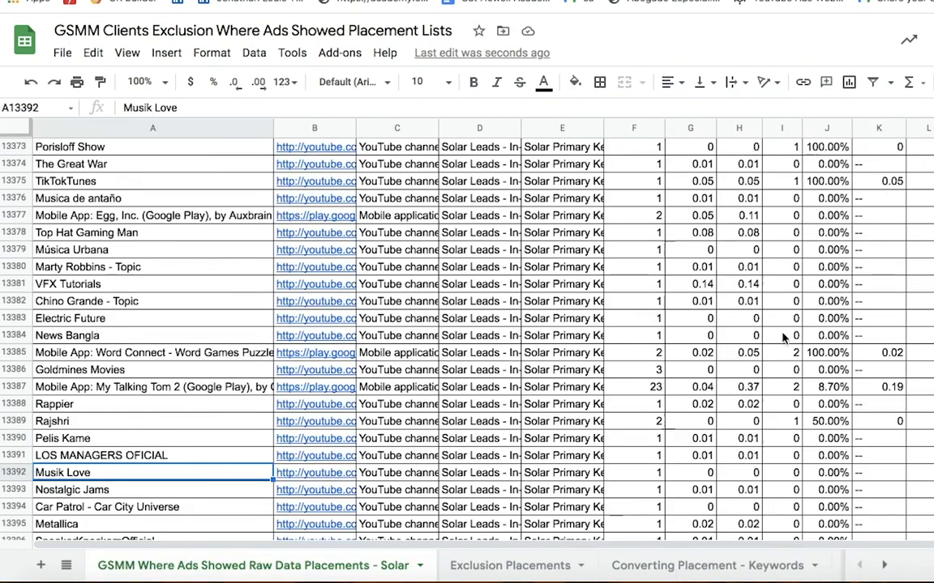
scroll(783, 339, "up", 20)
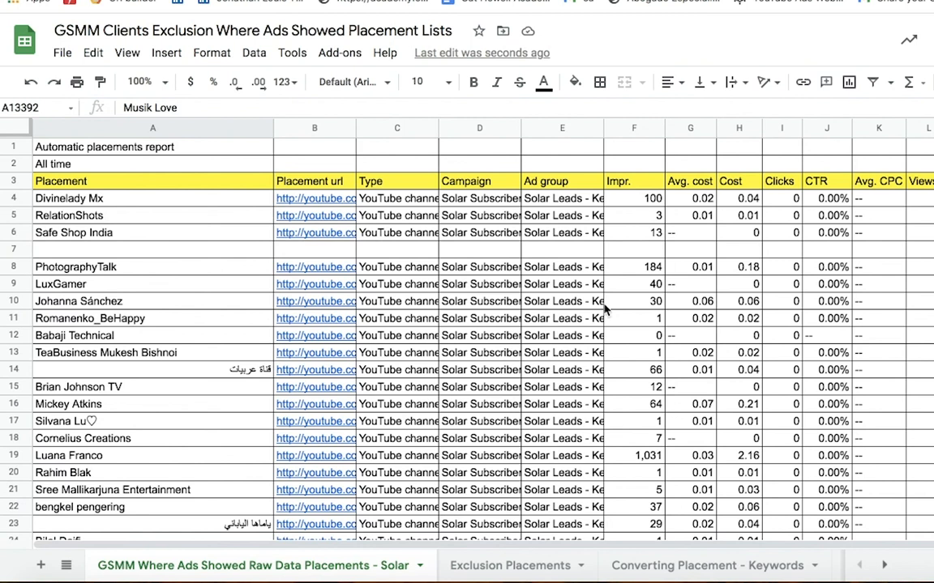
left_click(287, 0)
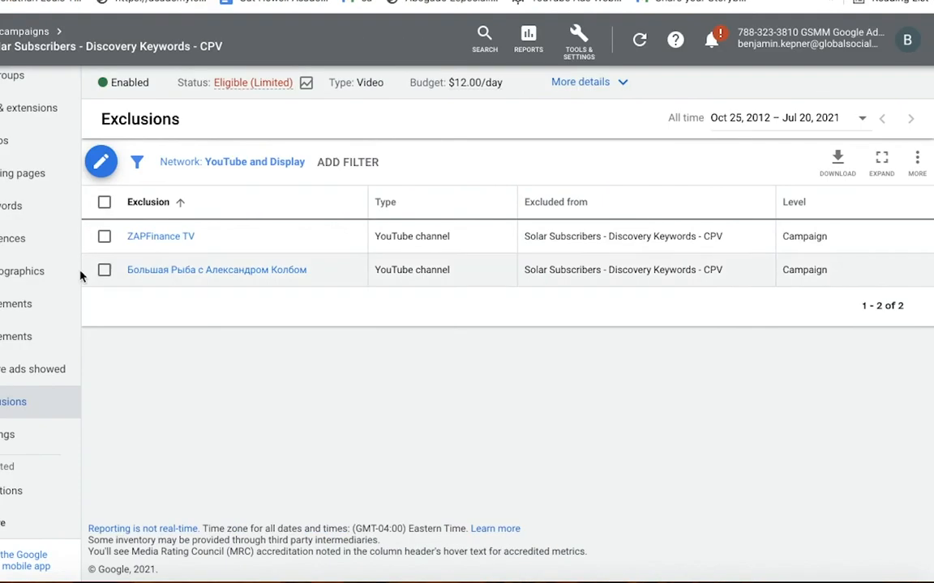